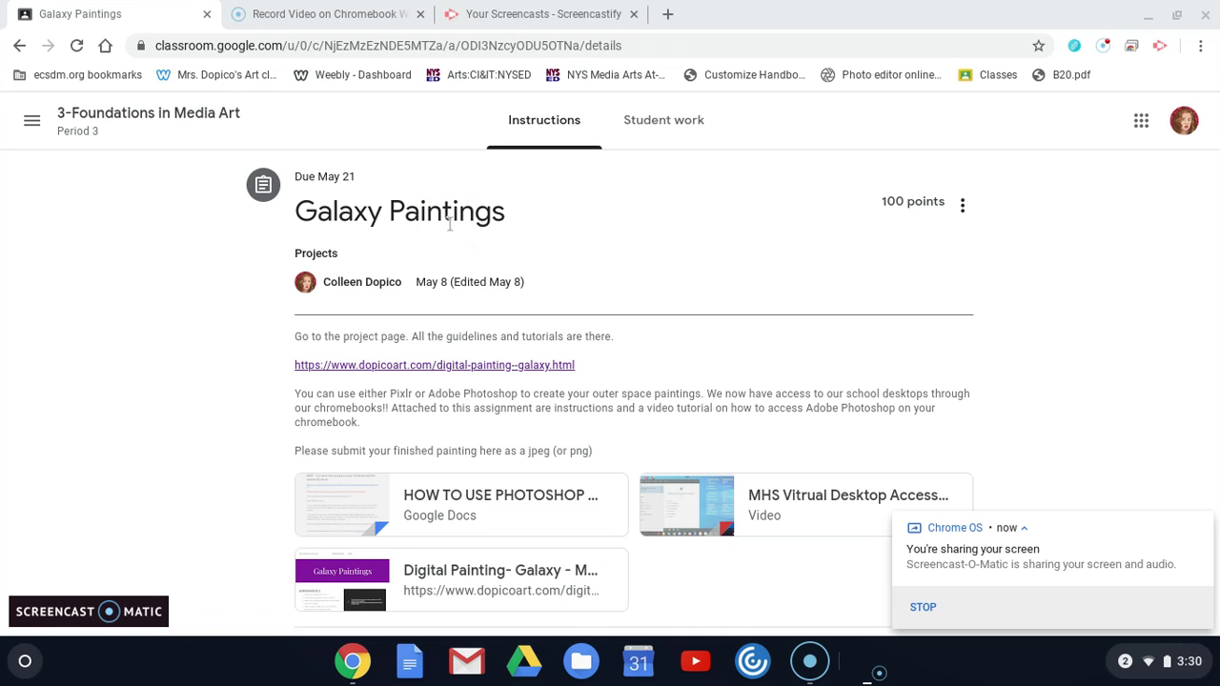
- Open the HOW TO USE PHOTOSHOP doc and follow its link to the Citrix Workspace web store page
click(454, 501)
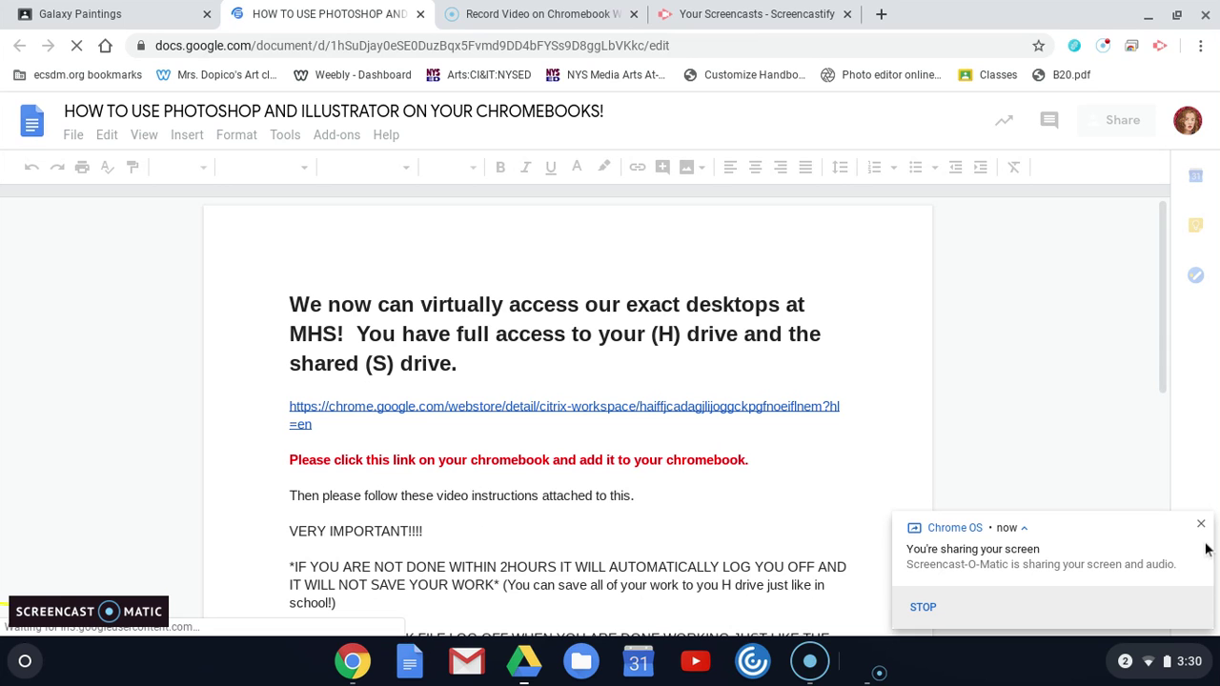
click(1202, 525)
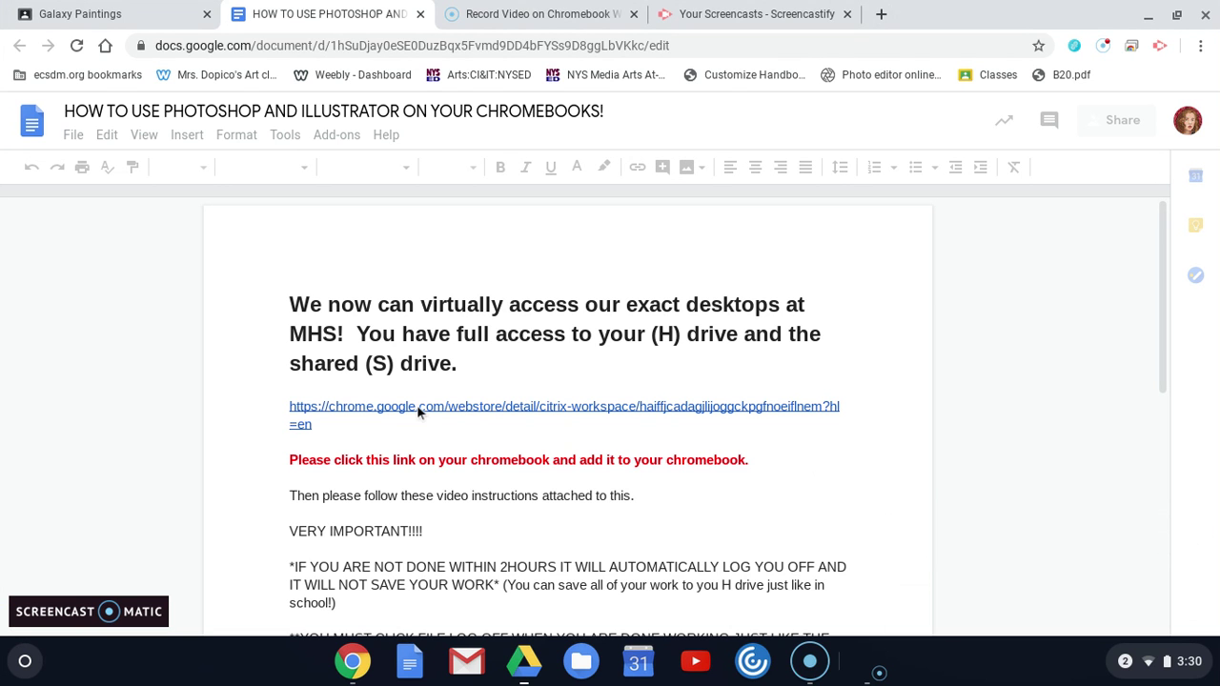
click(419, 406)
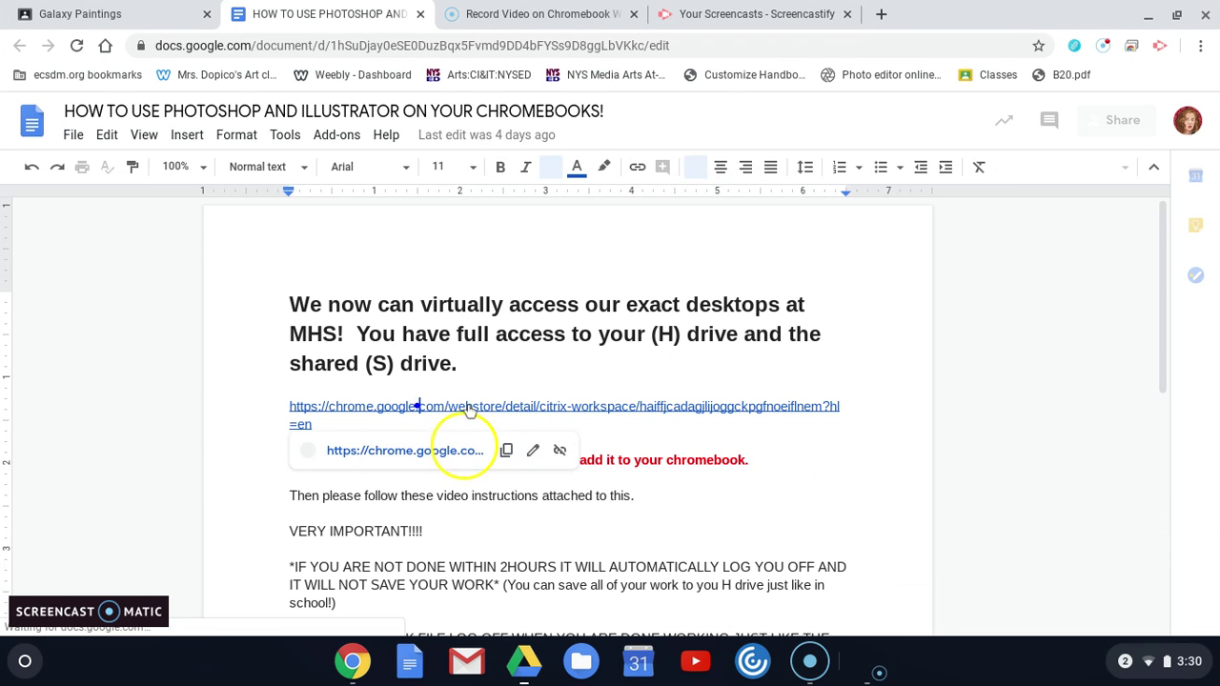
click(446, 461)
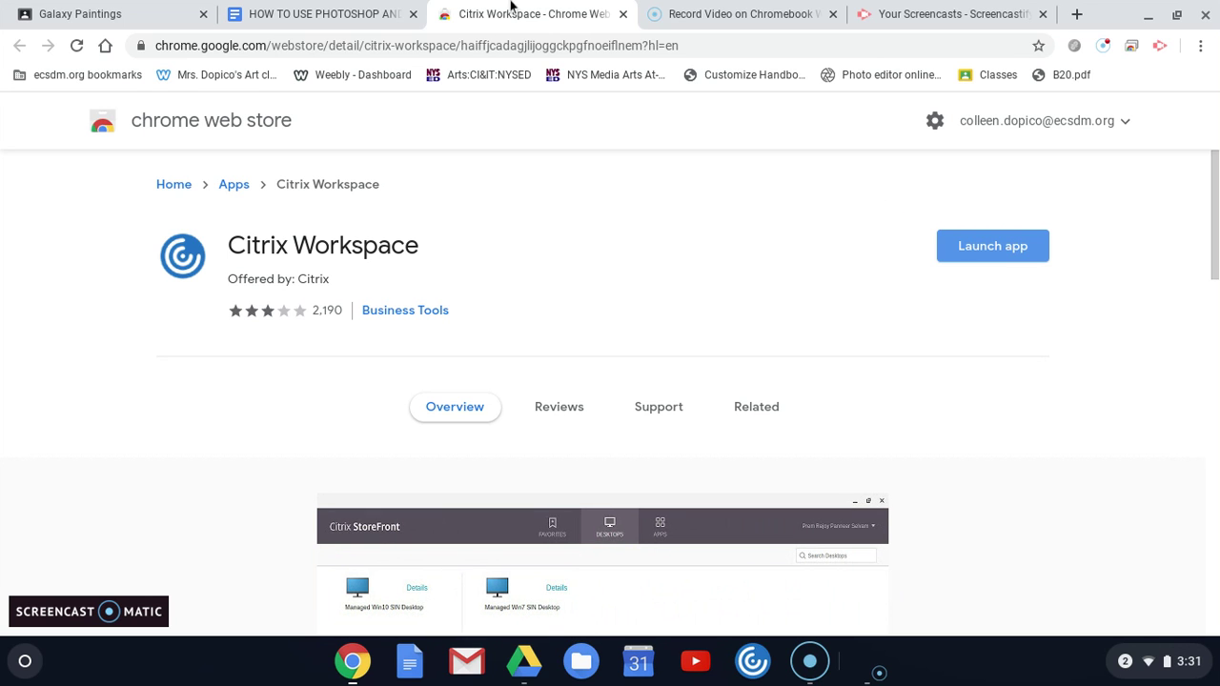
- Launch Citrix Workspace and log on to the Citrix Gateway with the user name and password
click(963, 255)
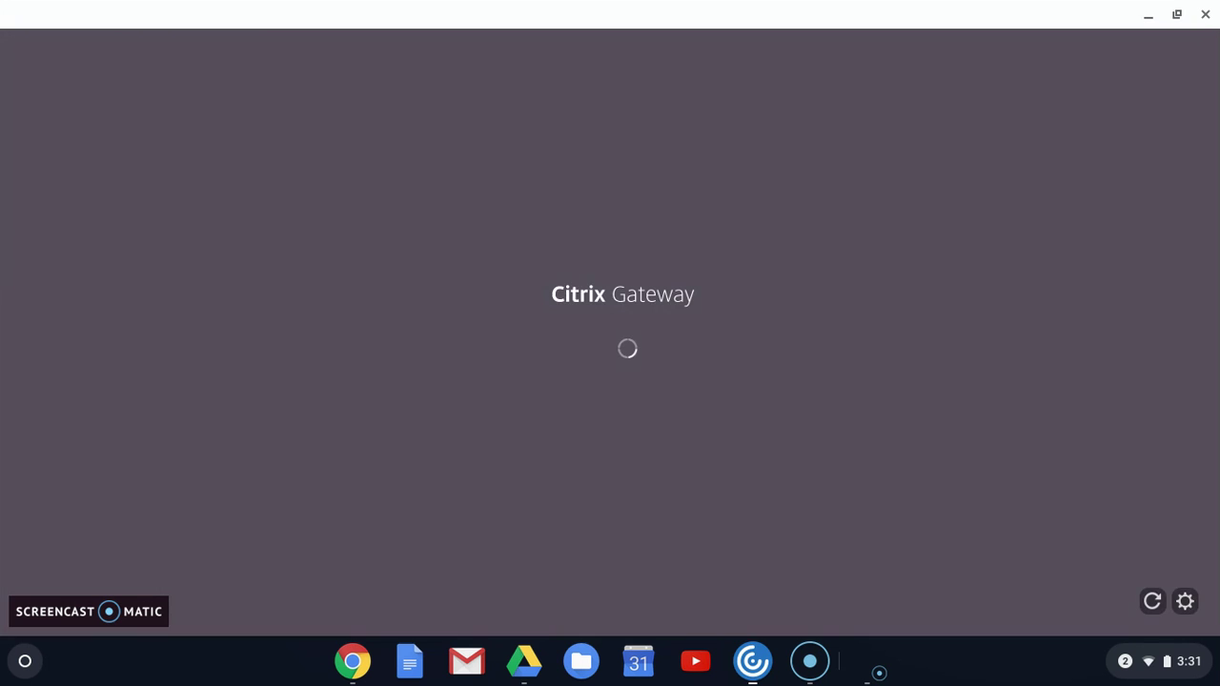
text(cdopico)
key(Tab)
text(••••)
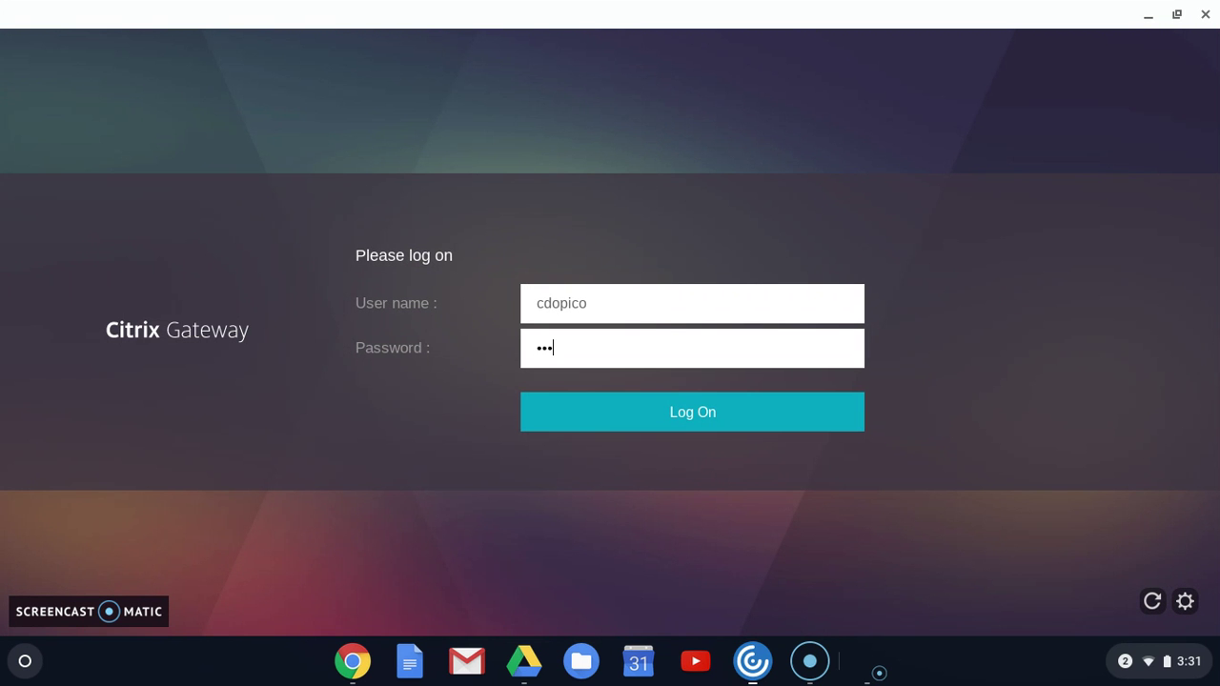
key(BackSpace)
key(BackSpace)
key(BackSpace)
key(BackSpace)
text(•••••••••••)
key(Return)
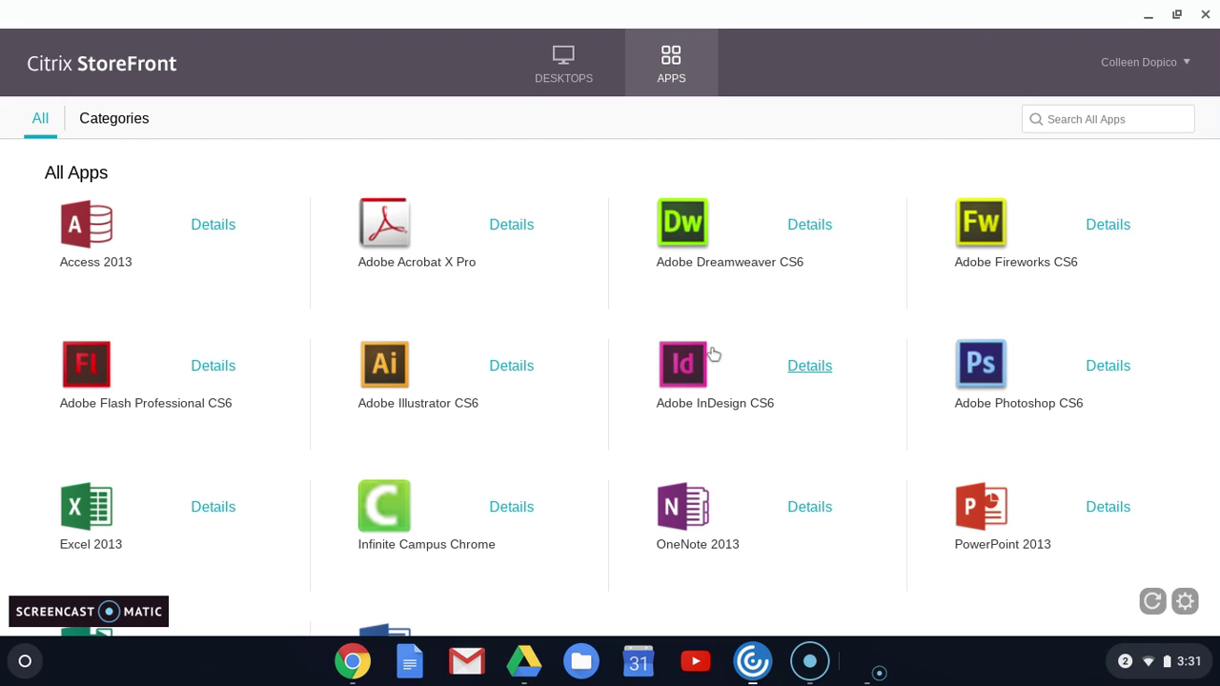
- Start the PLTW Lab Desktop session, then minimize Photoshop and close Chrome inside it
click(585, 80)
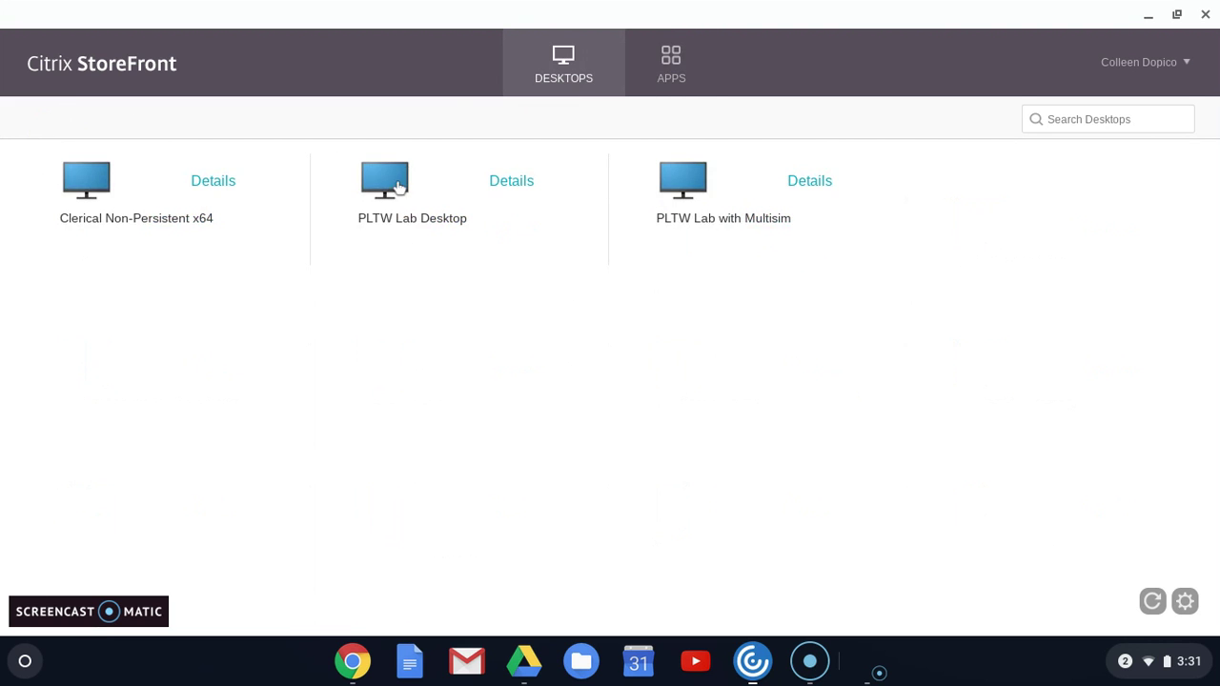
click(387, 227)
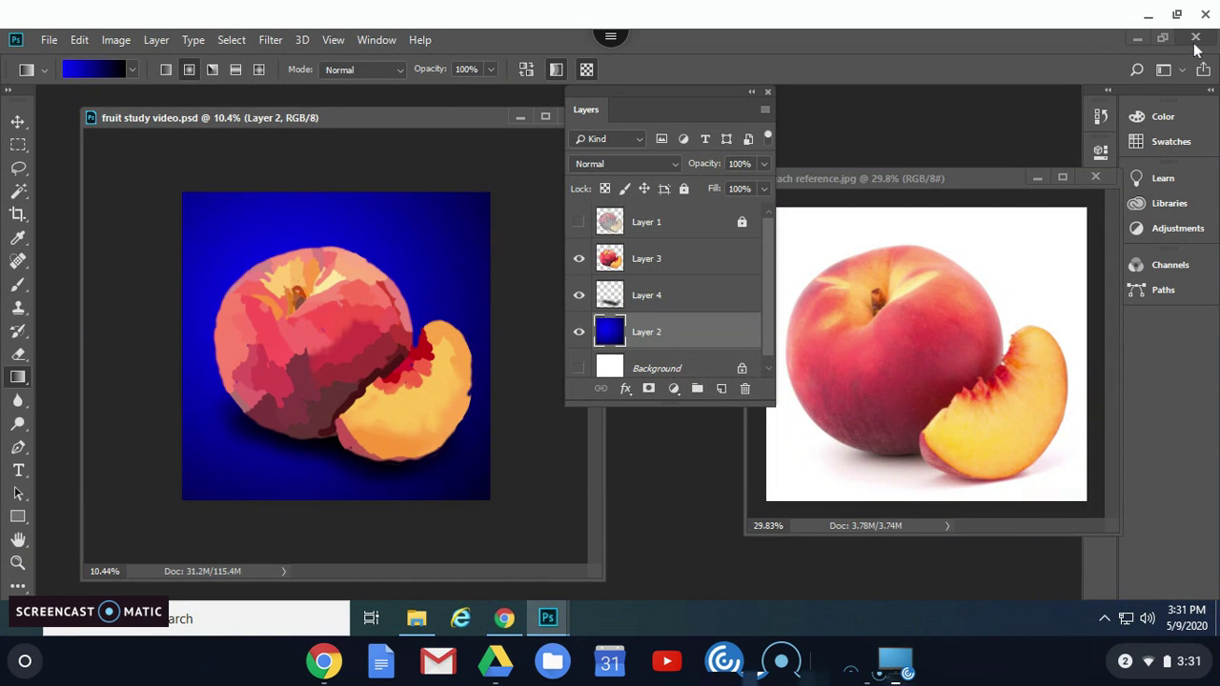
click(1142, 40)
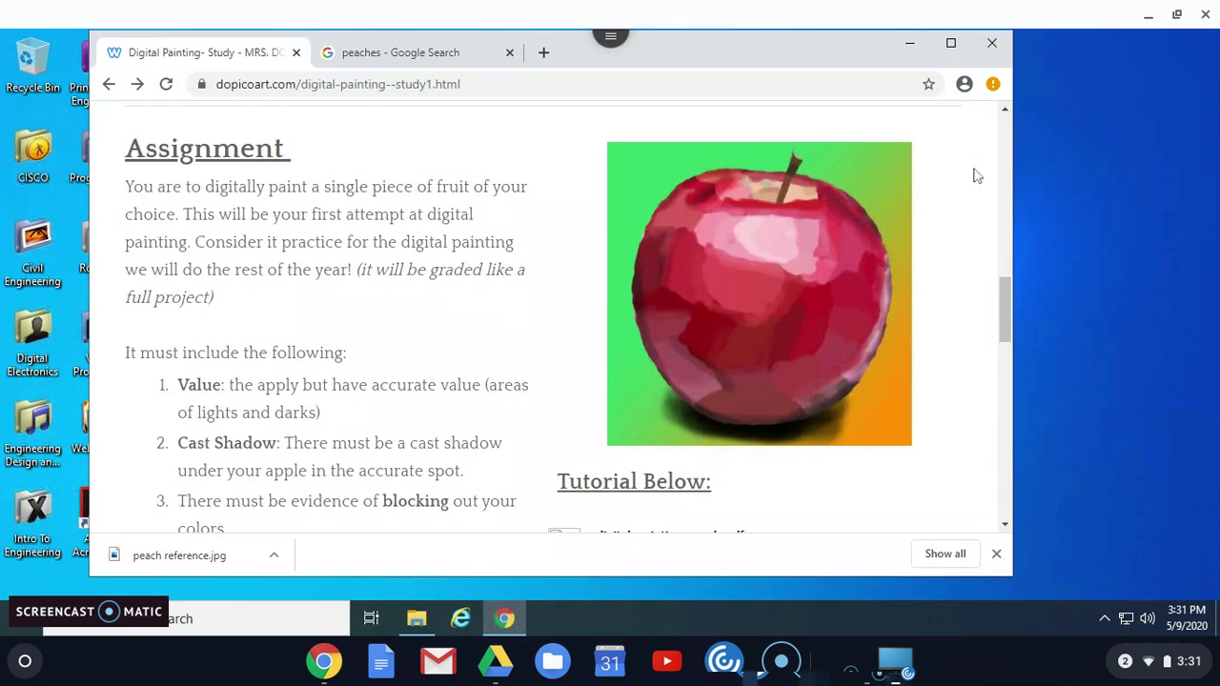
click(993, 45)
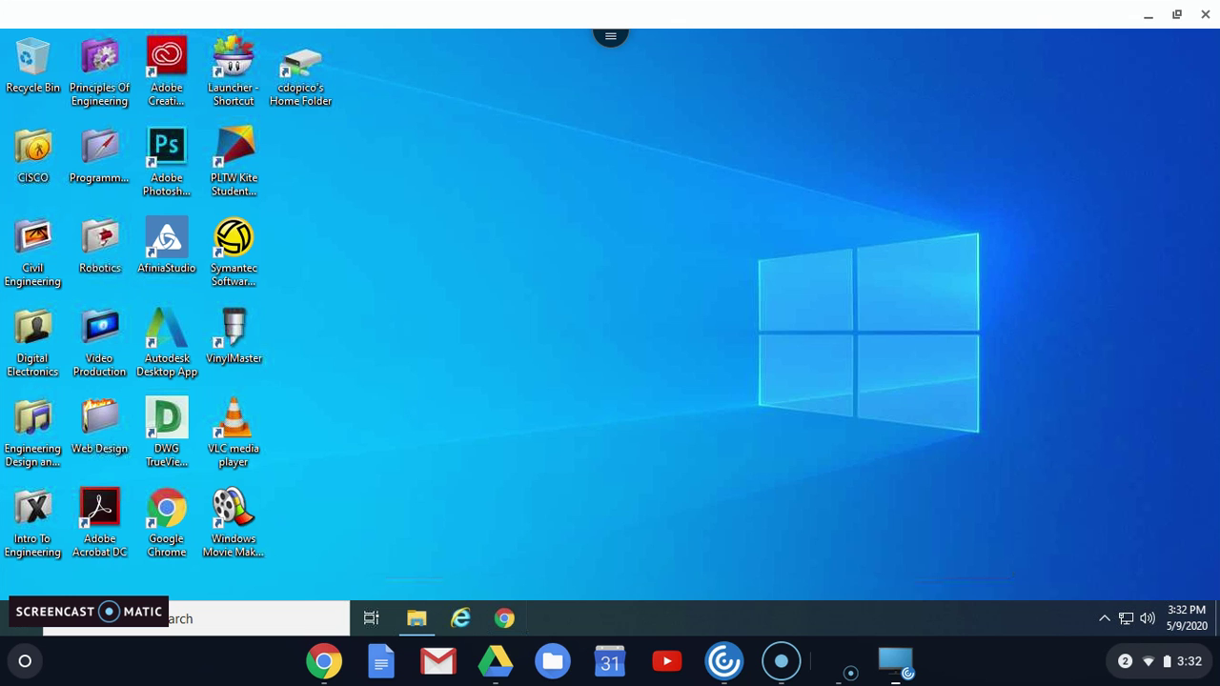
- Open dopicoart.com in Chrome and go to MORE > DIGITAL PAINTING- STUDY
click(507, 617)
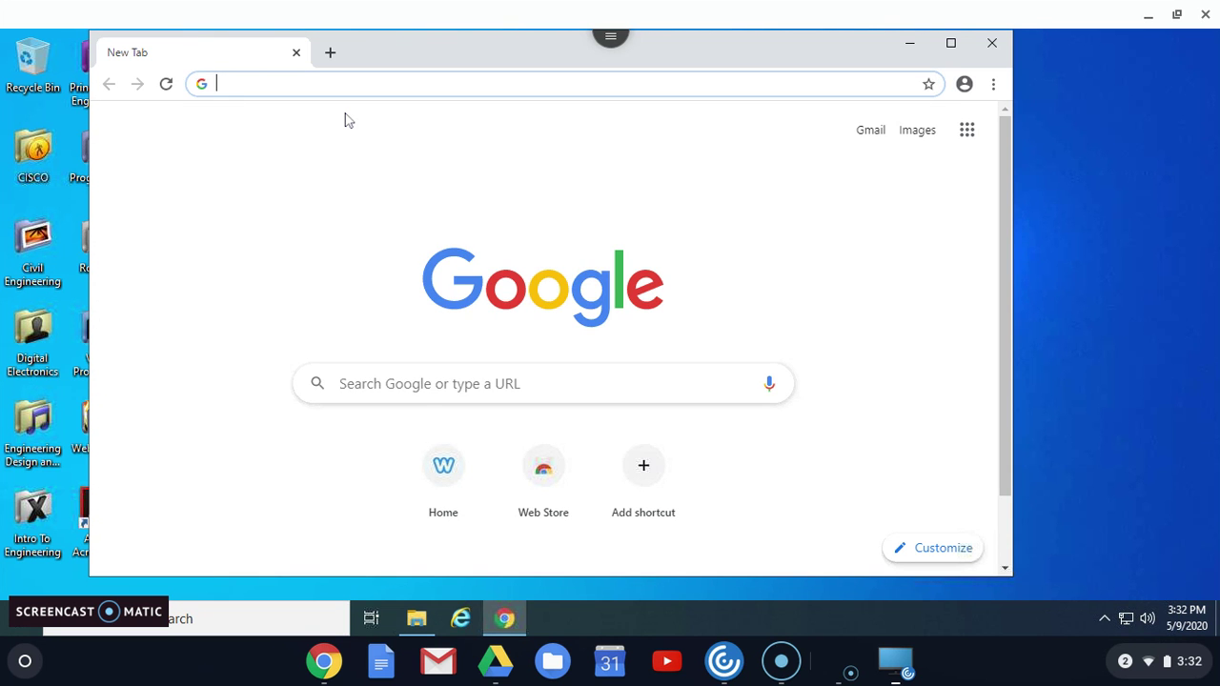
text(do)
key(Return)
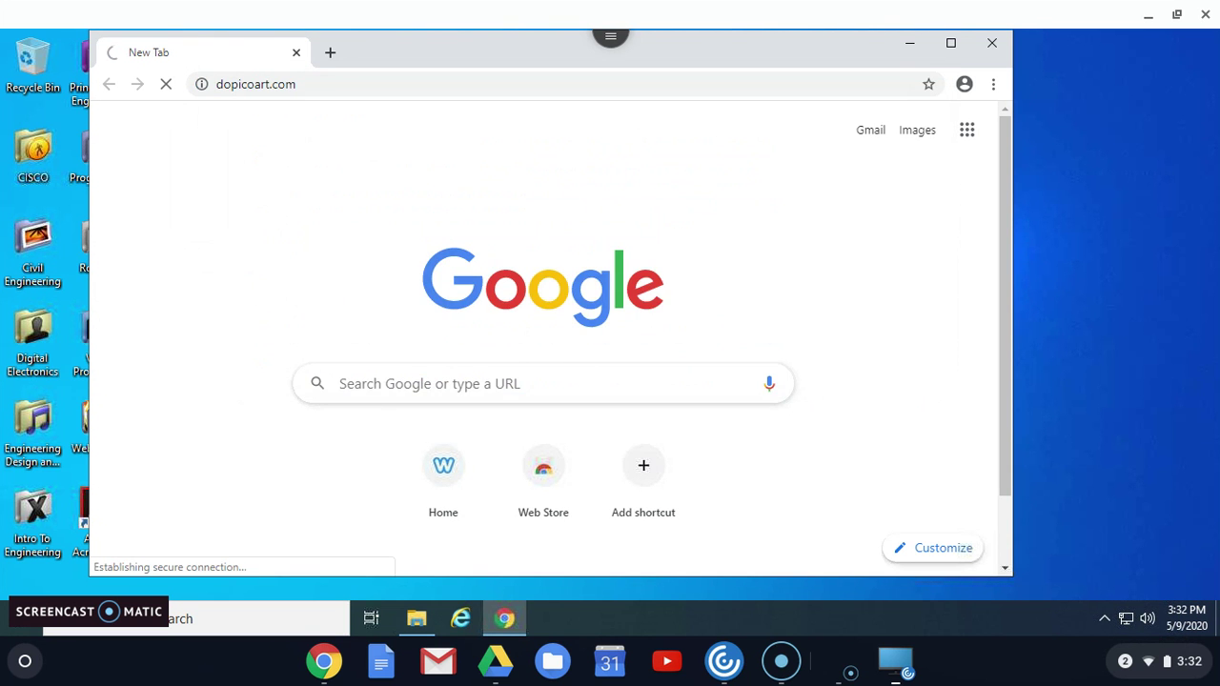
mouse_move(615, 160)
mouse_move(632, 193)
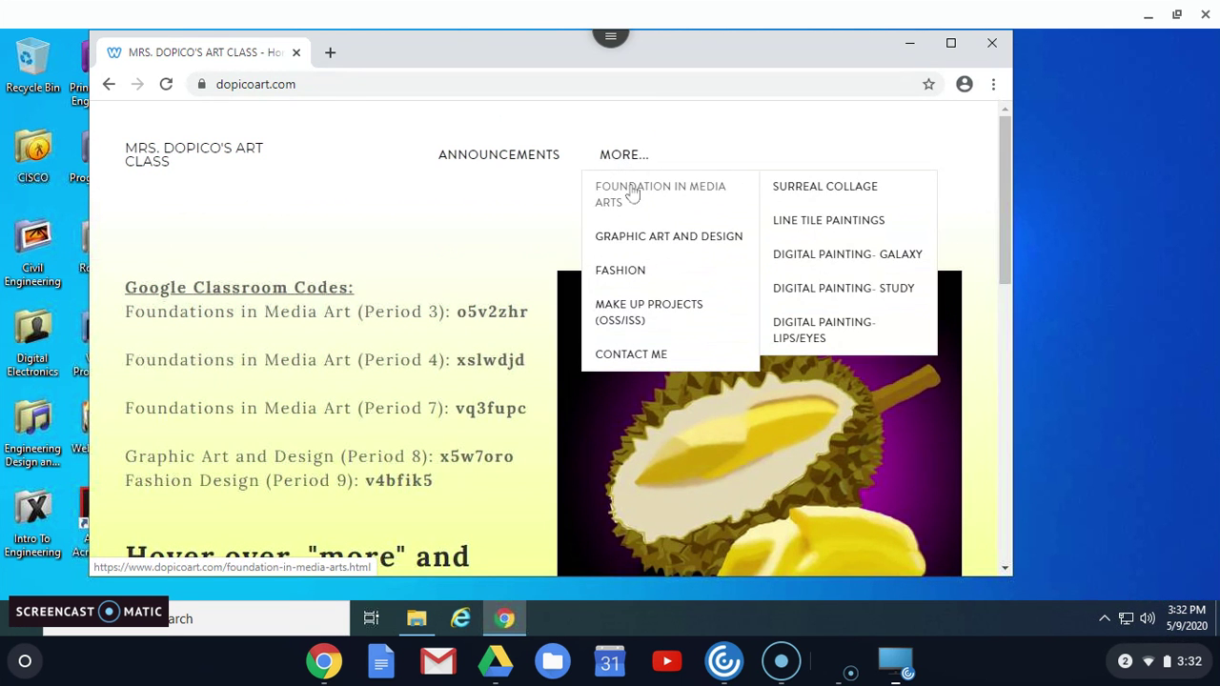
click(872, 294)
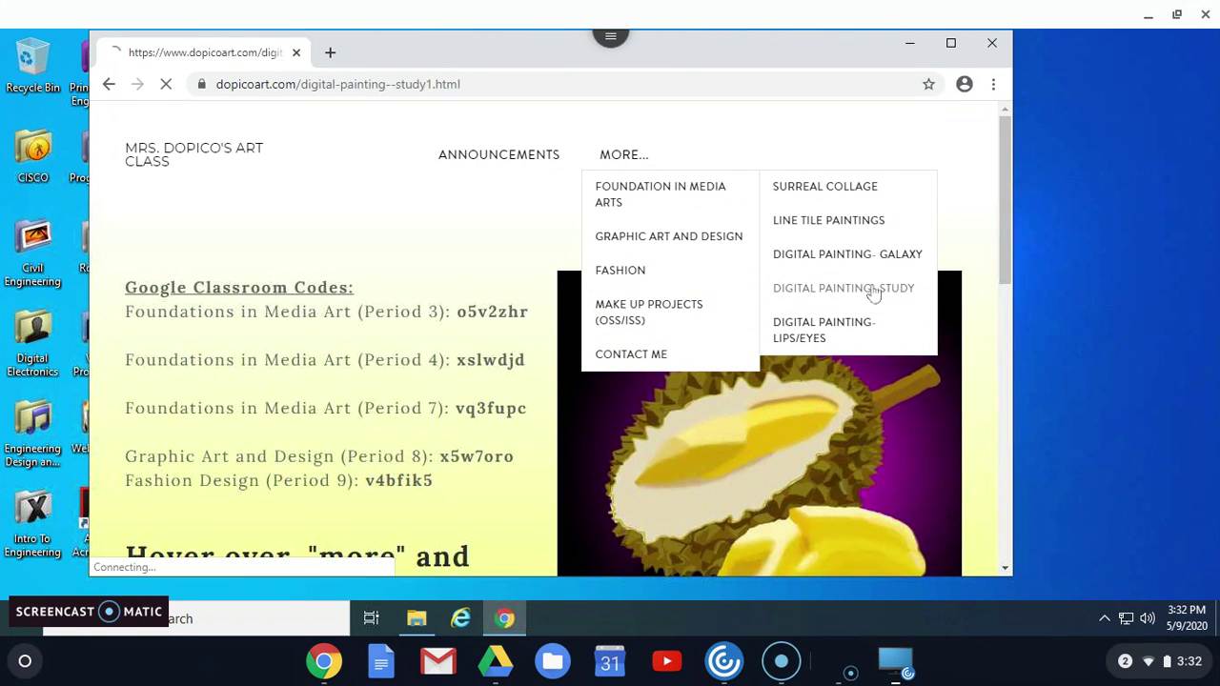
- Open the digital_painting-_apple.pdf tutorial, scroll to the new-file slide, and minimize Chrome
scroll(512, 421, down, 7)
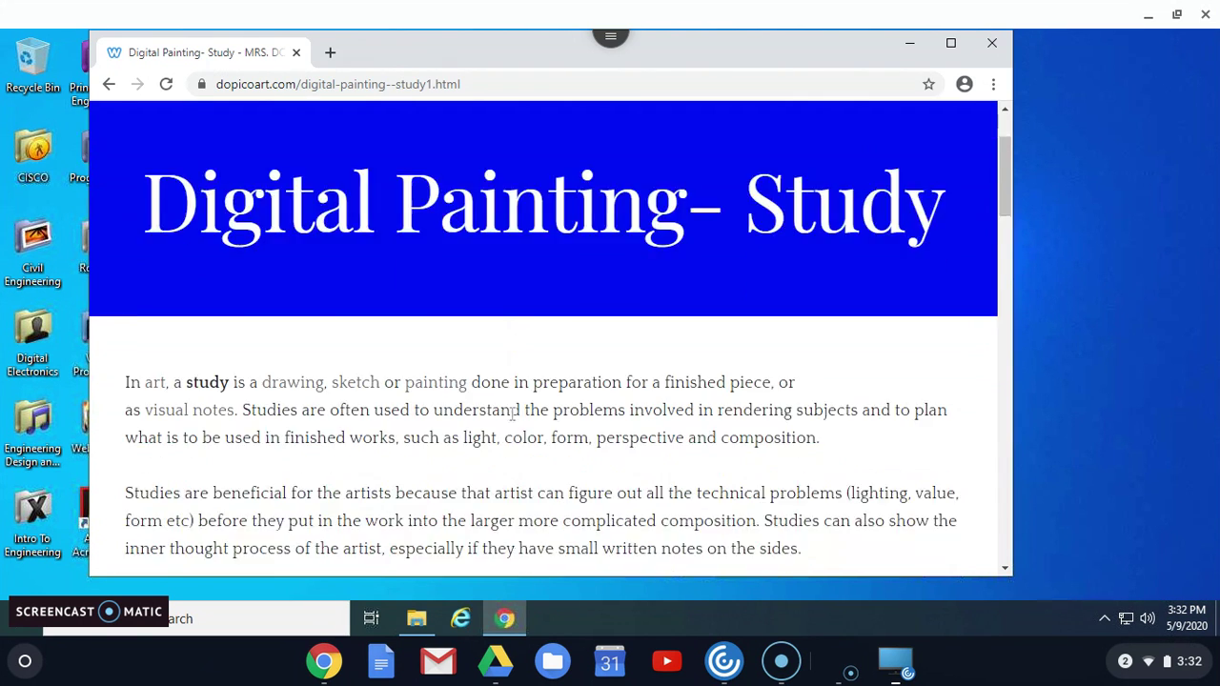
scroll(512, 421, down, 4)
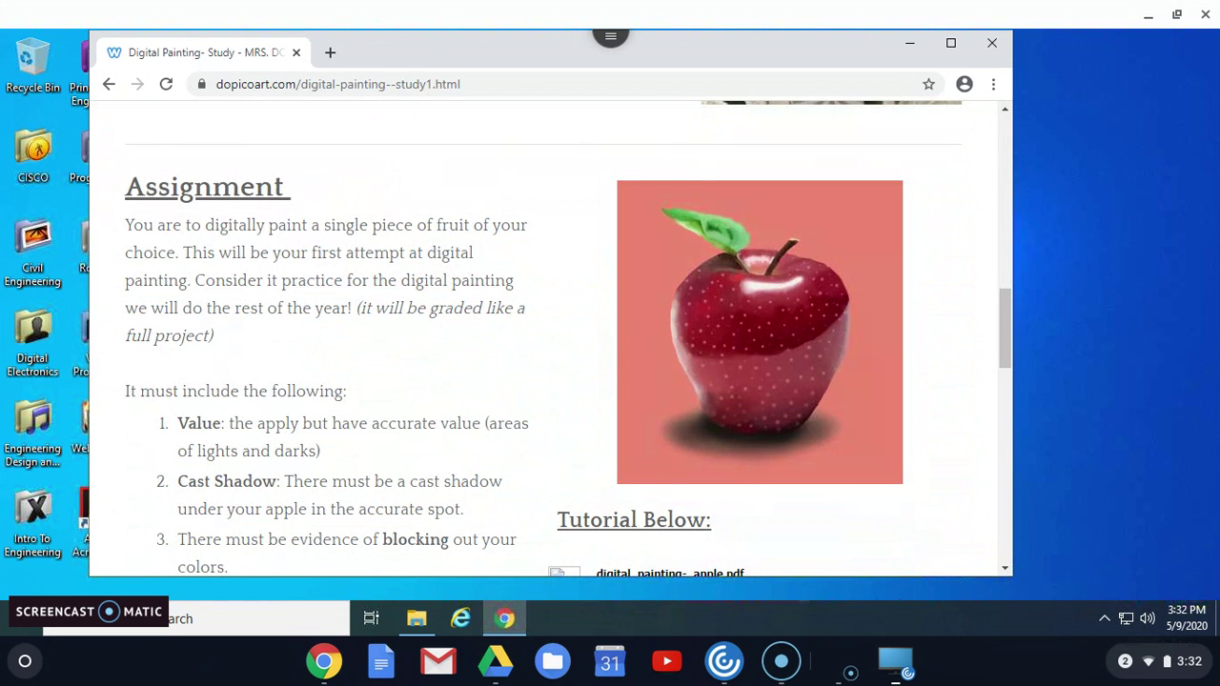
scroll(511, 420, down, 1)
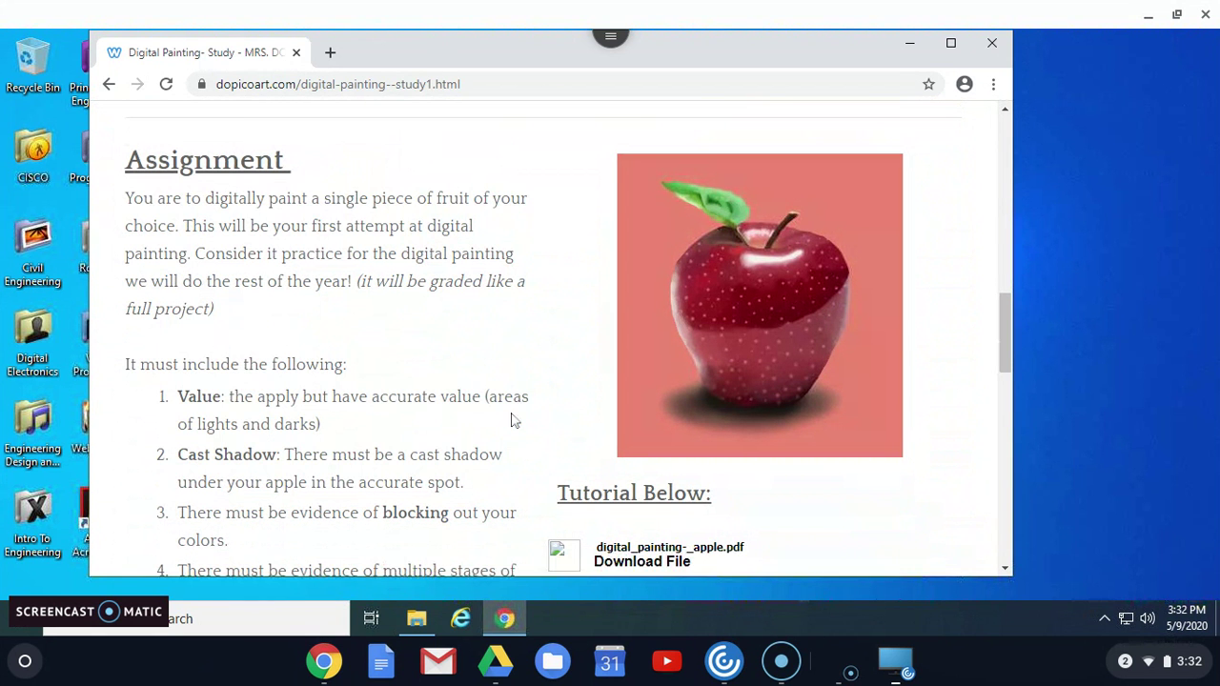
scroll(510, 421, down, 2)
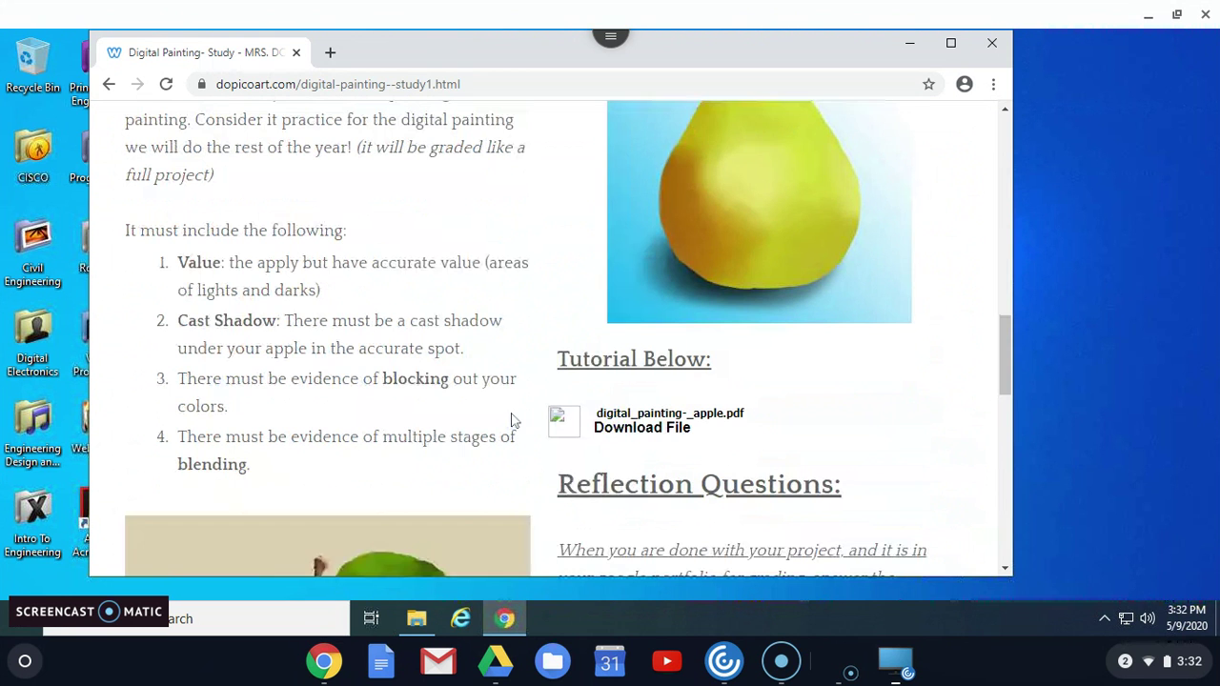
click(676, 429)
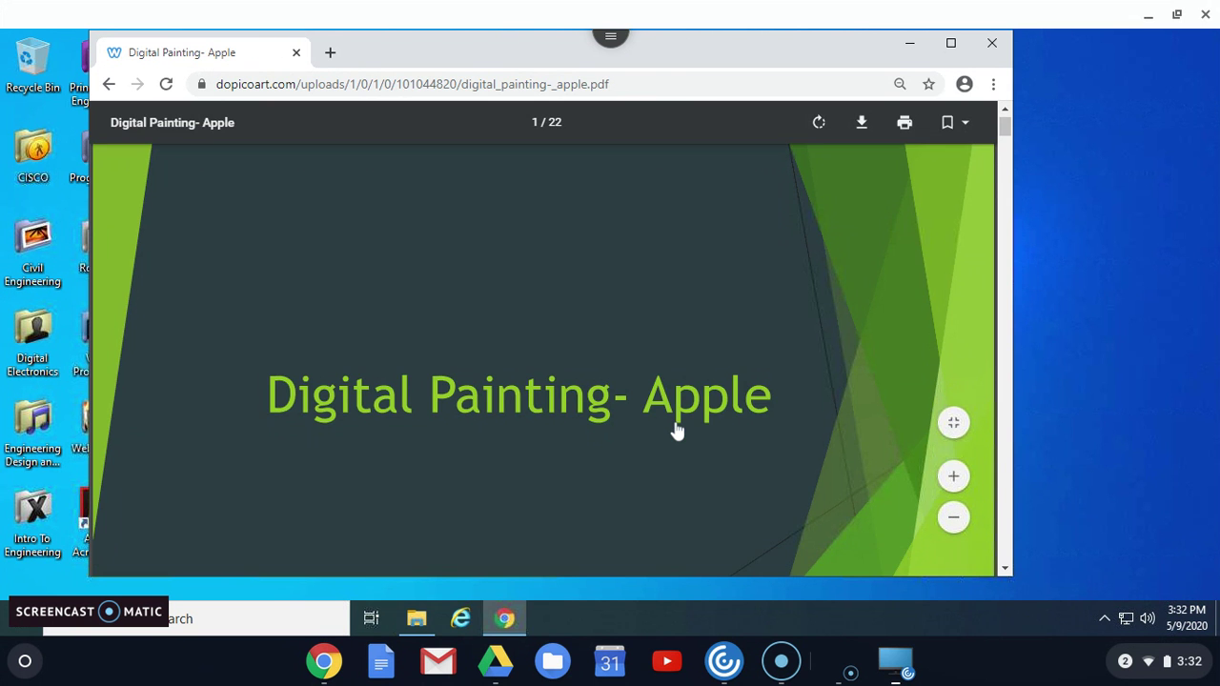
scroll(676, 429, down, 5)
scroll(677, 431, down, 3)
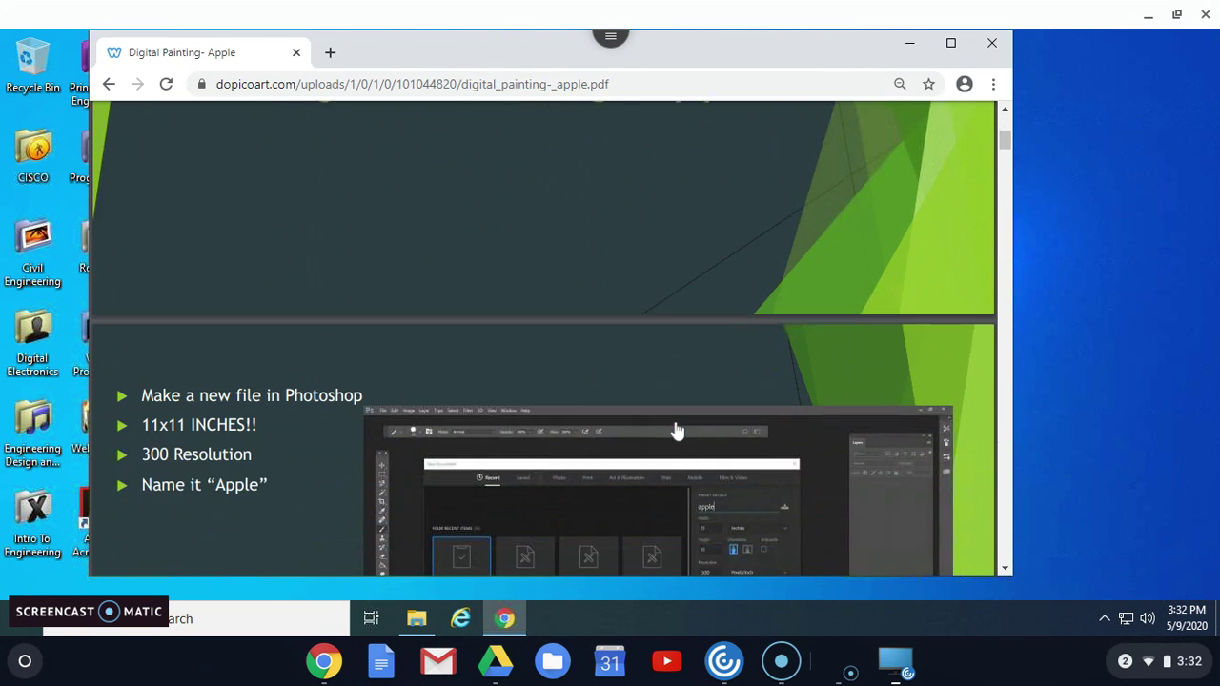
scroll(676, 430, down, 1)
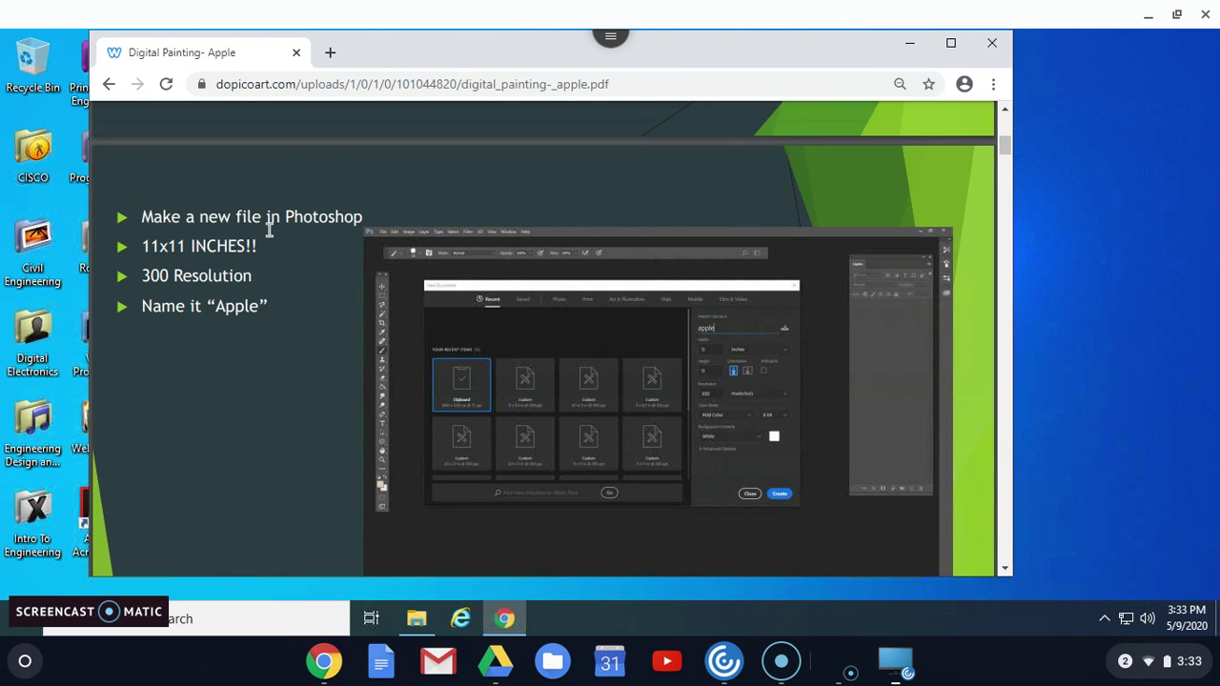
click(910, 43)
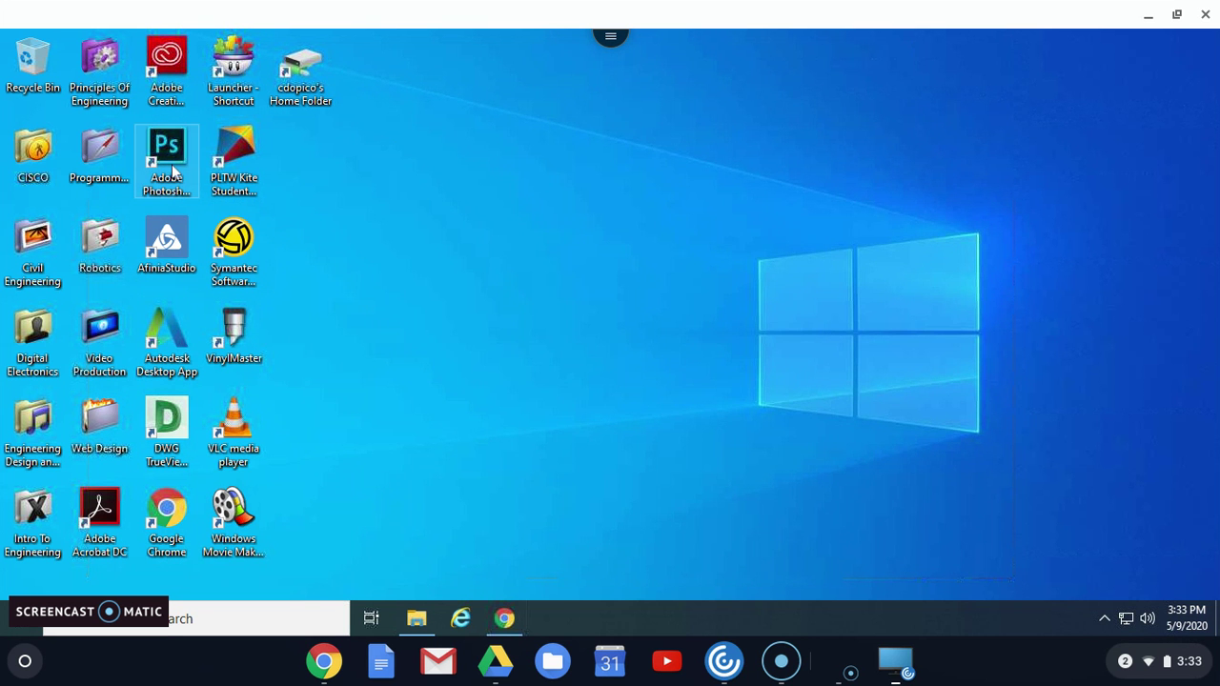
- Launch Photoshop and create an 11 x 11 in, 300 ppi document named 'fruit study video example'
double_click(168, 195)
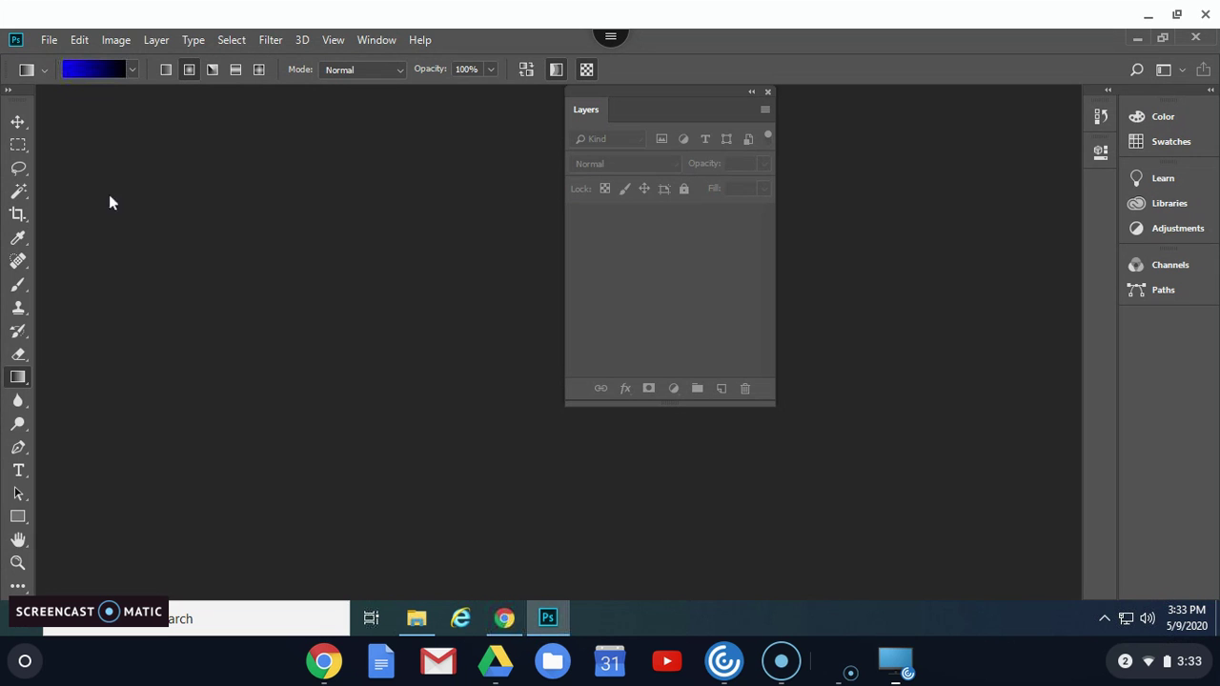
click(49, 43)
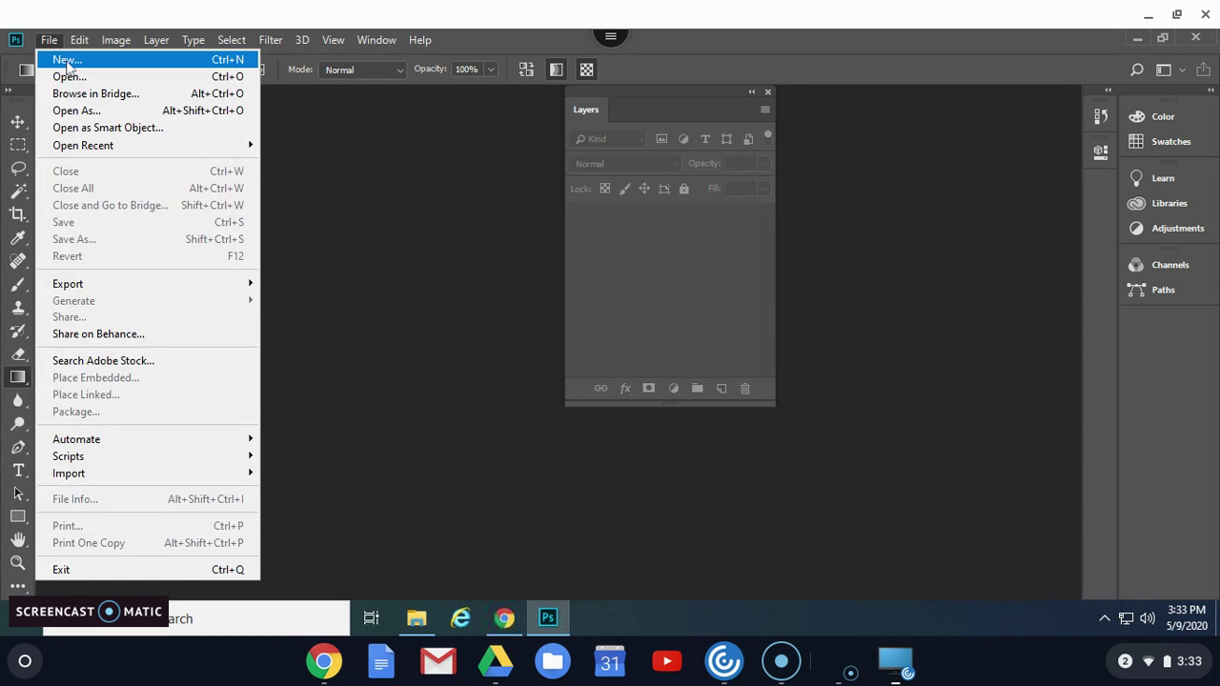
click(67, 60)
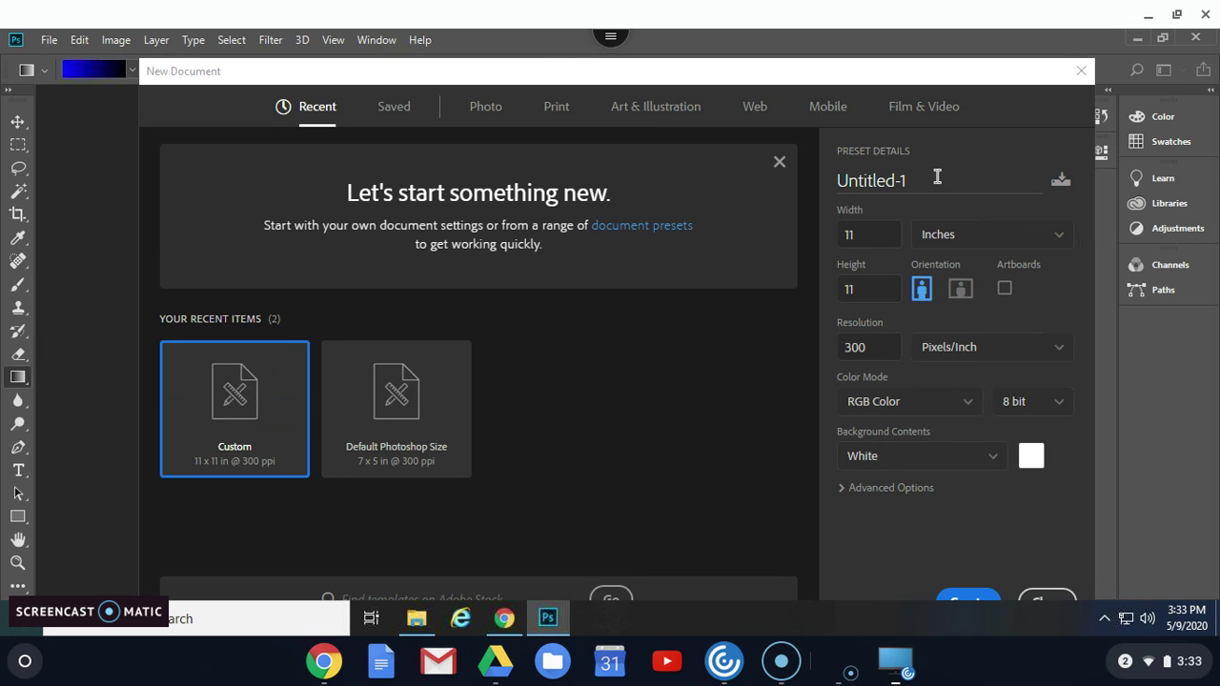
drag(936, 178, 691, 171)
text(fruit)
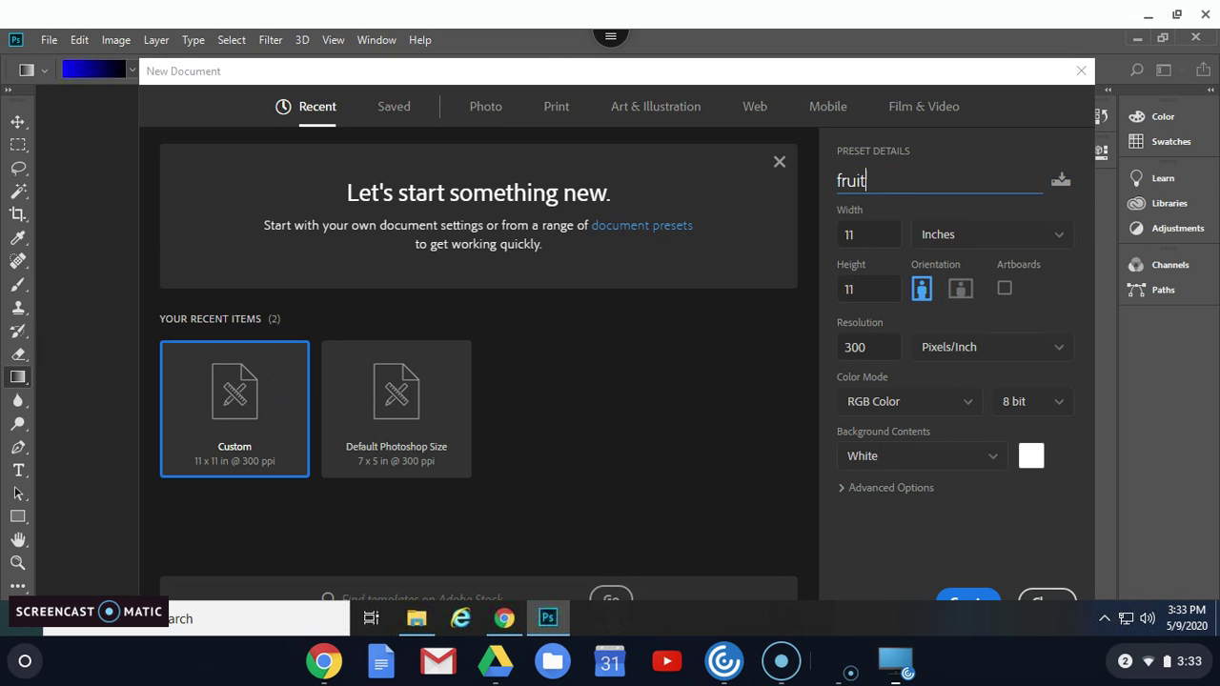
text( study video ex)
key(super)
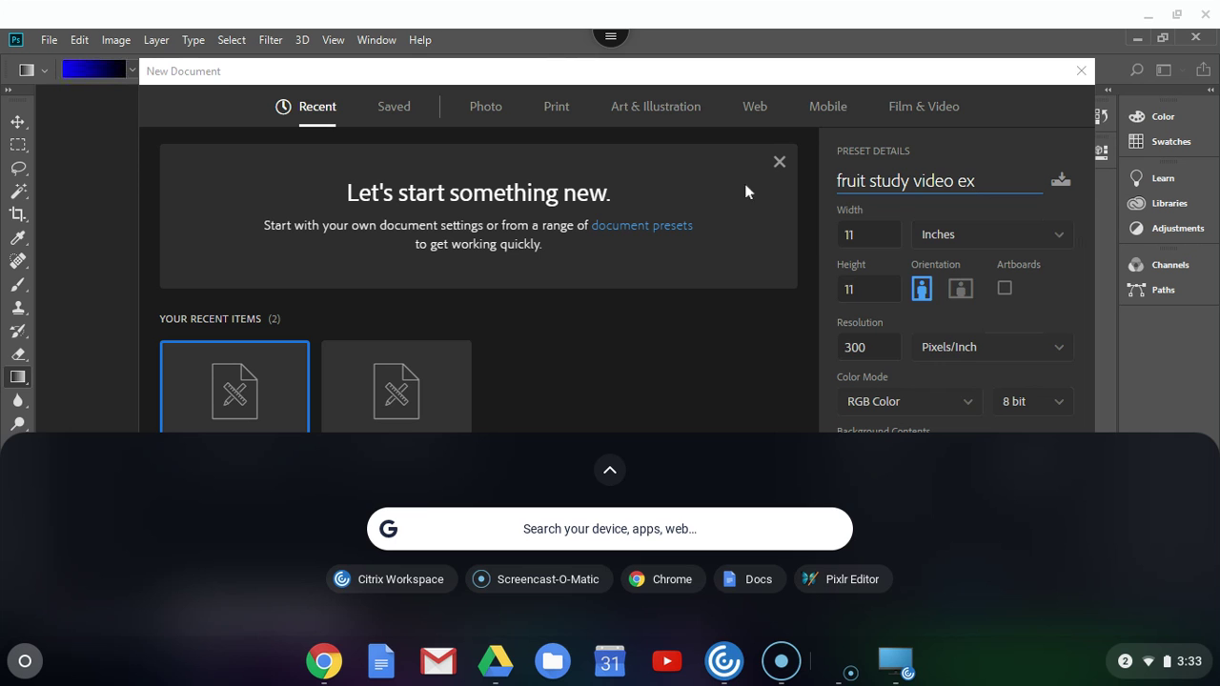
click(1002, 185)
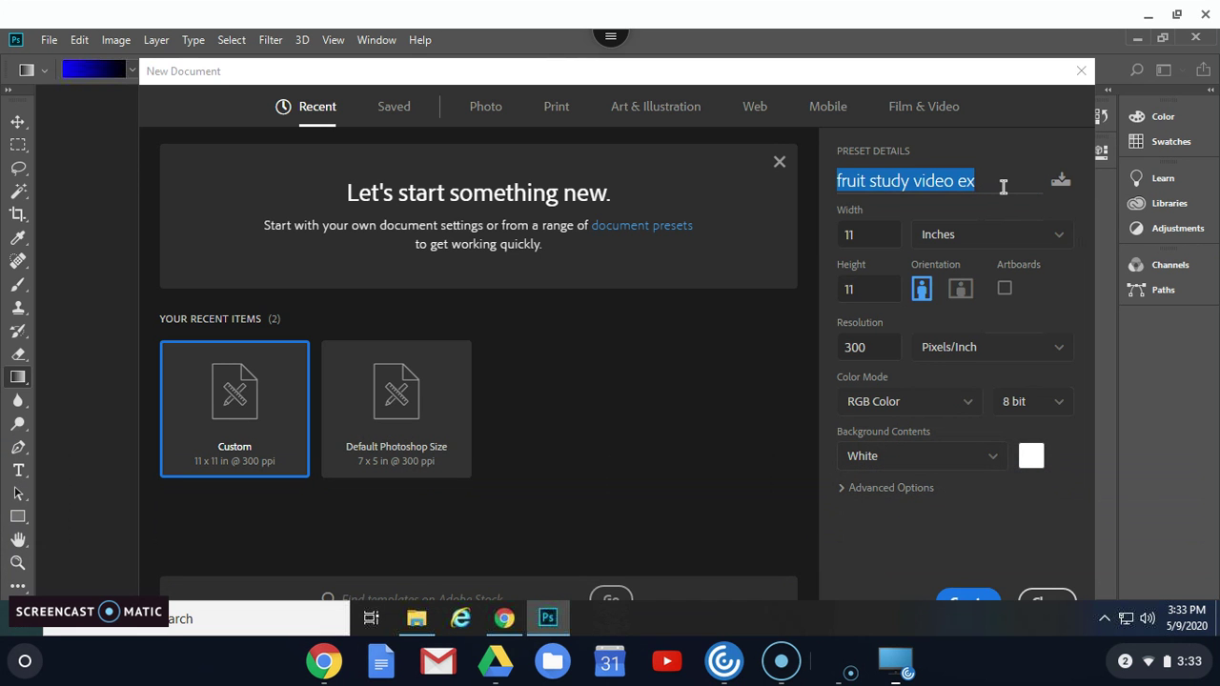
click(1003, 187)
text(le)
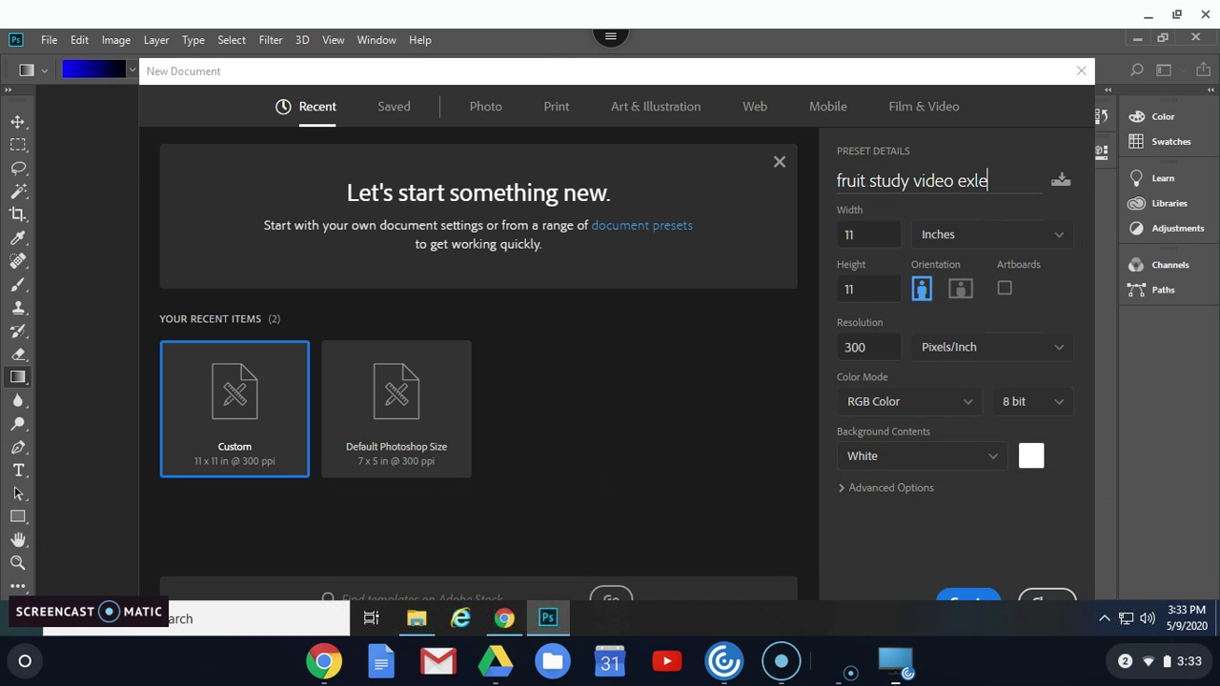
key(BackSpace)
key(BackSpace)
text(ample)
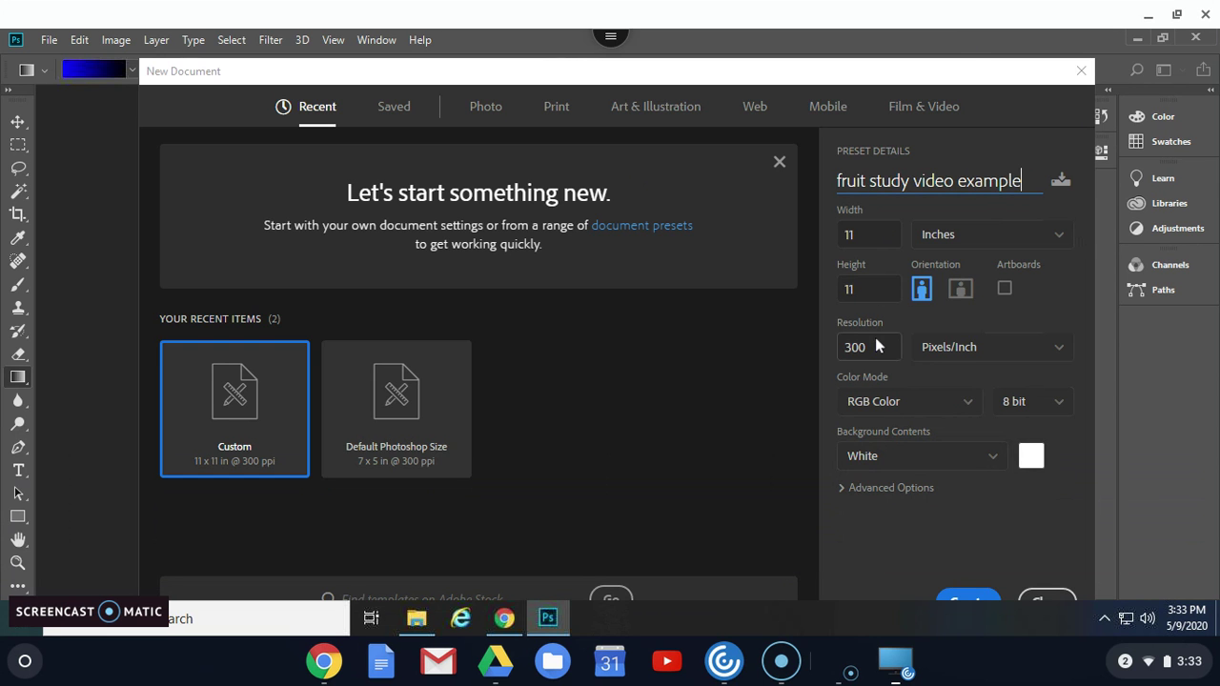
click(966, 604)
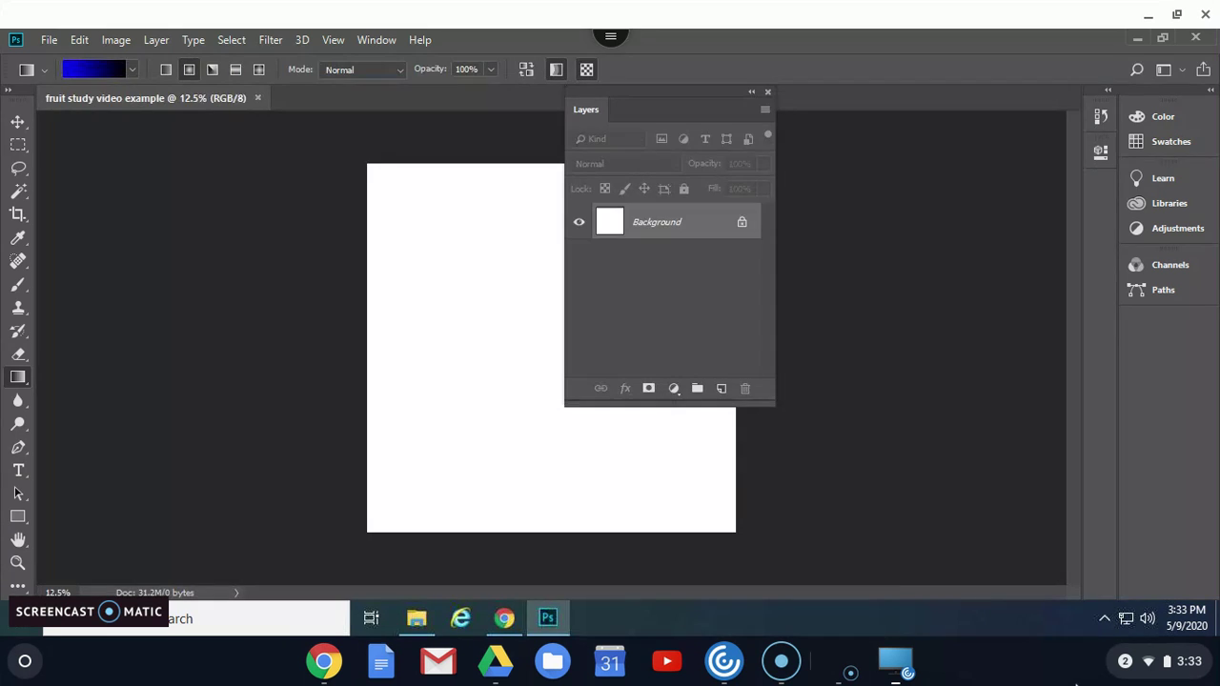
- Search Google for 'apple fruit' in a new Chrome tab and show the image results
click(504, 618)
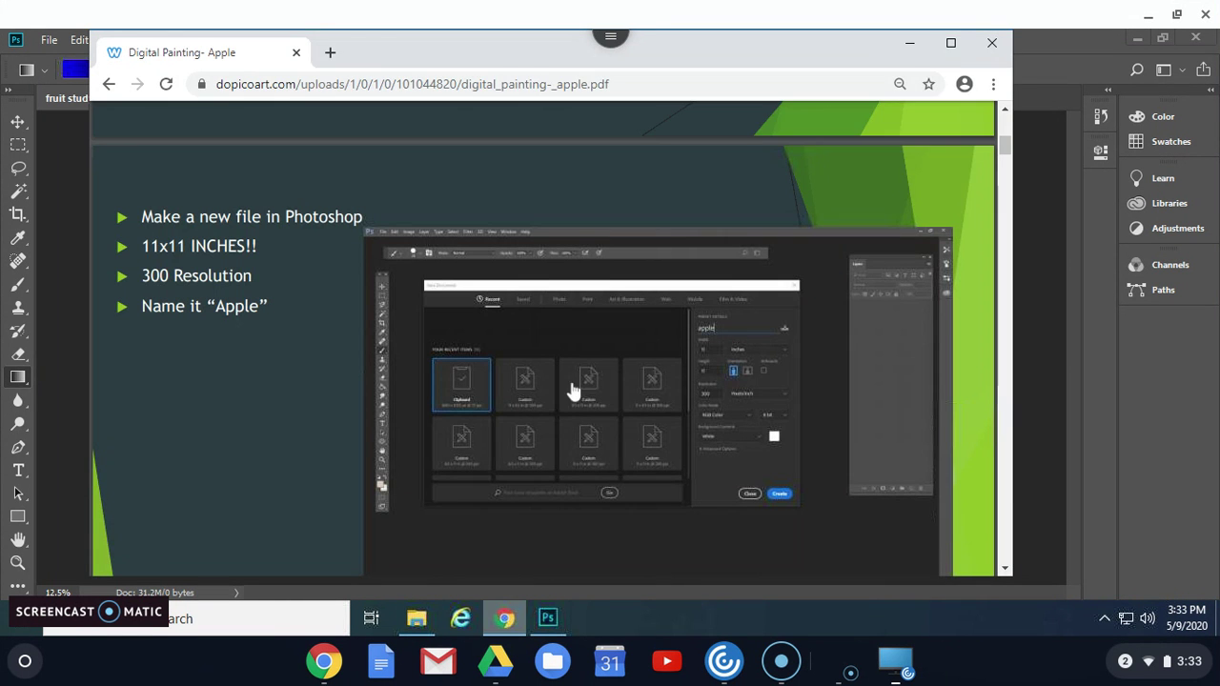
click(330, 53)
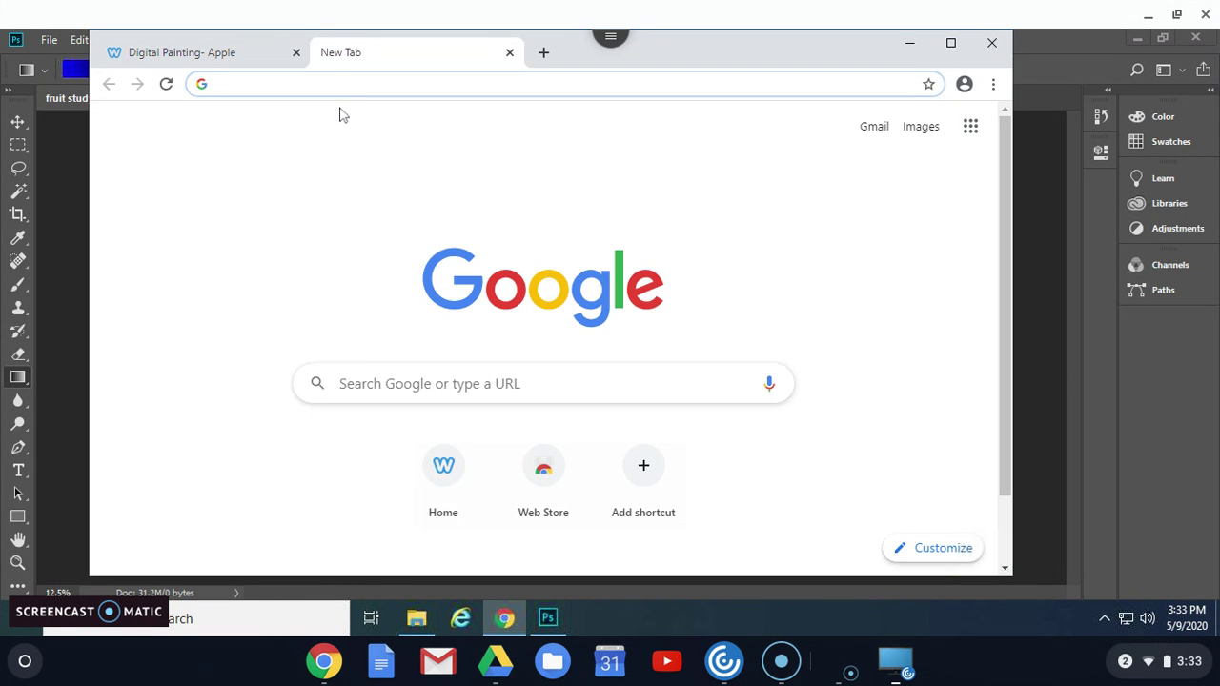
click(477, 382)
text(apple fruit)
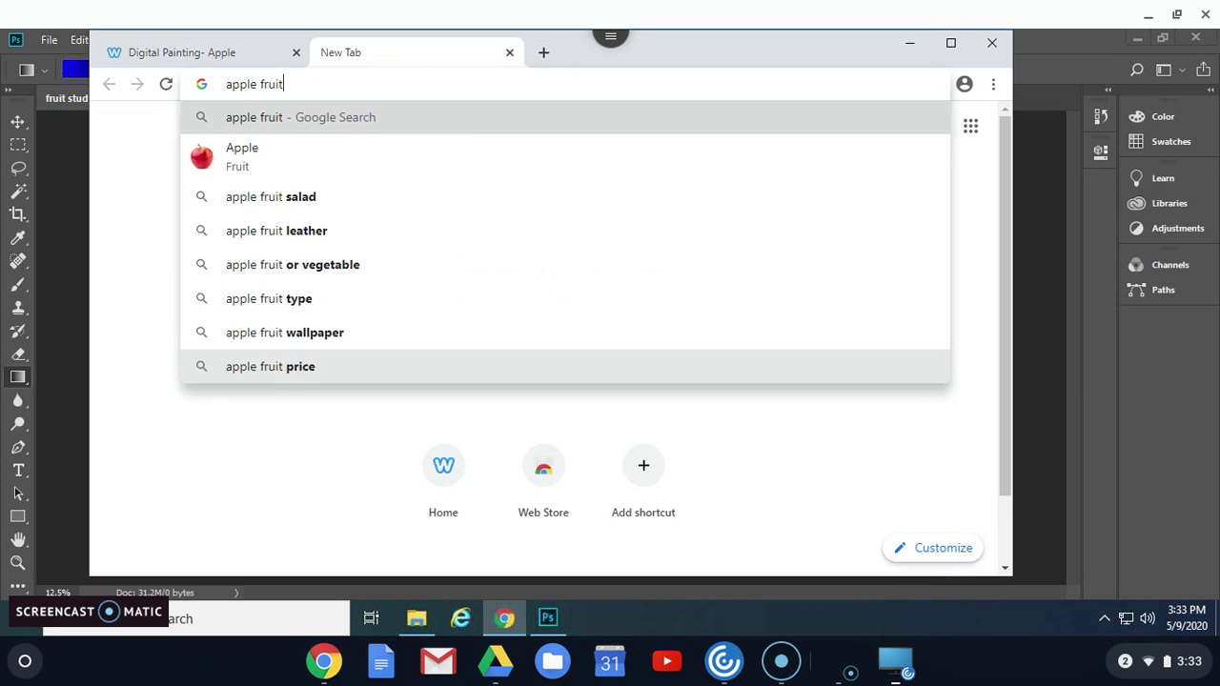
key(Return)
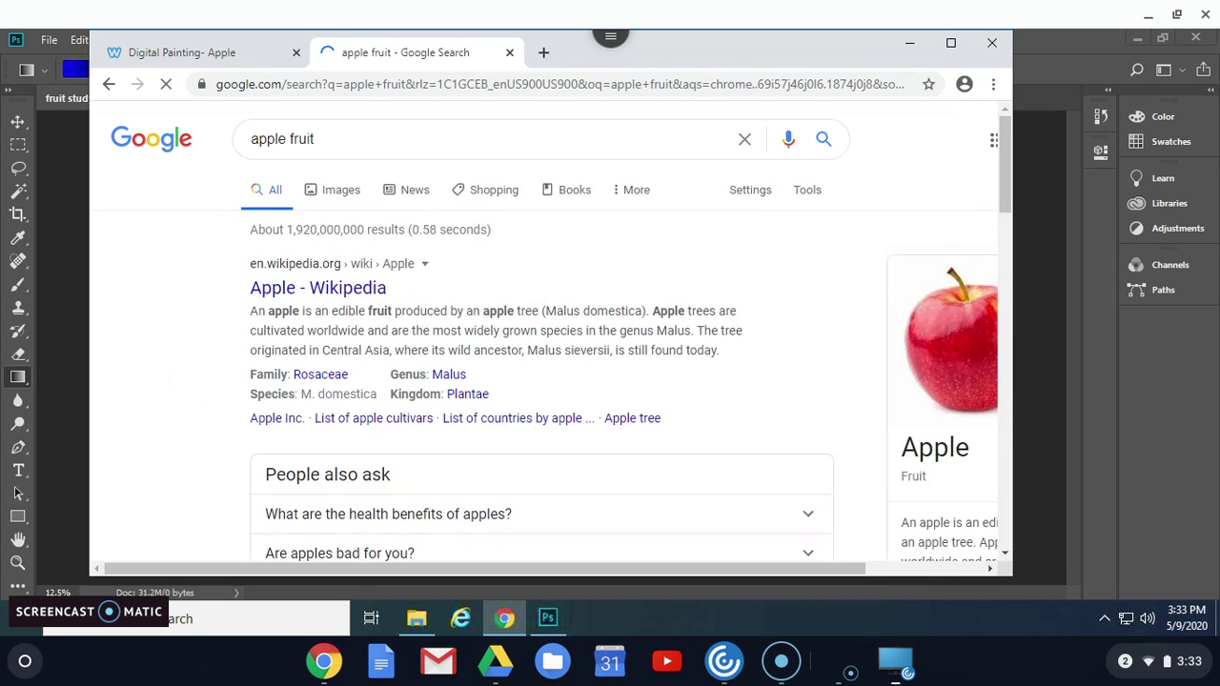
click(337, 191)
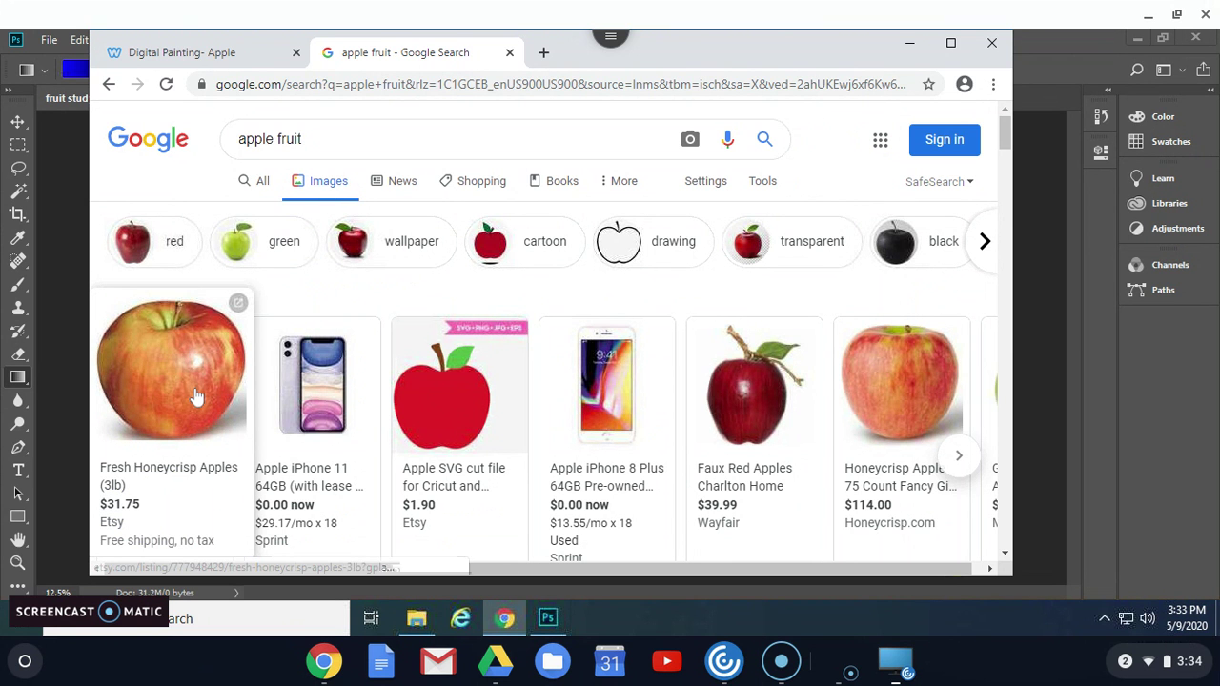
- Filter the images to green apples and open the pixers green apple photo's large preview
click(284, 243)
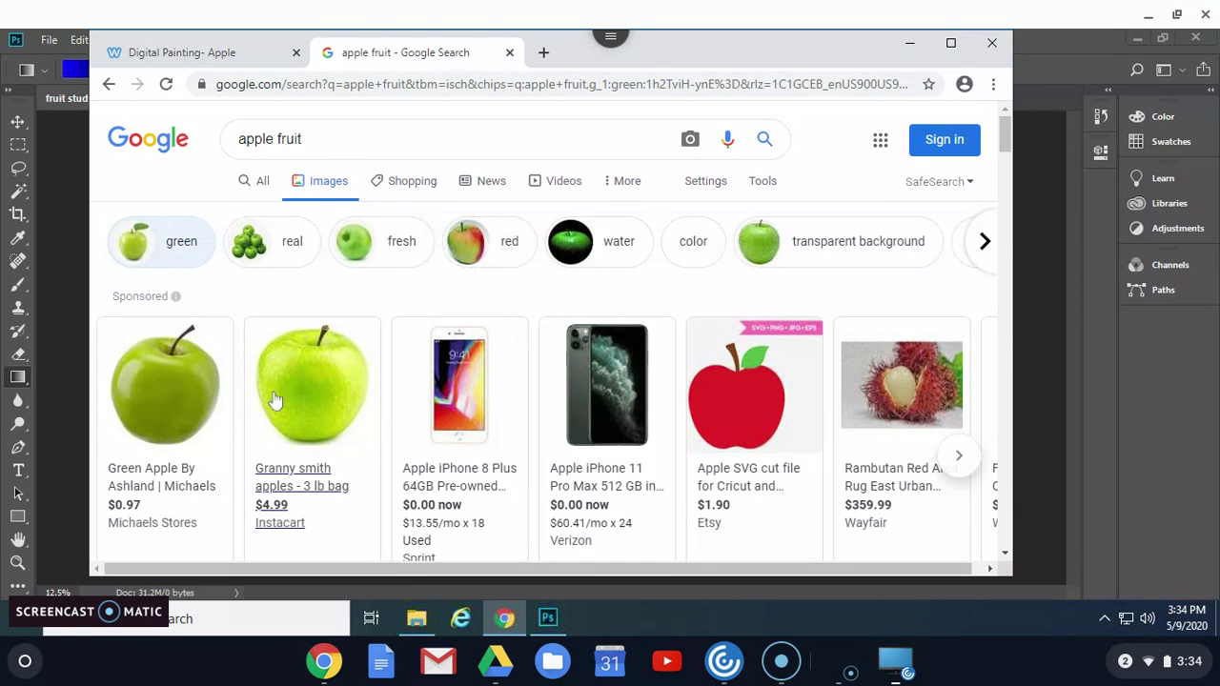
scroll(273, 400, down, 4)
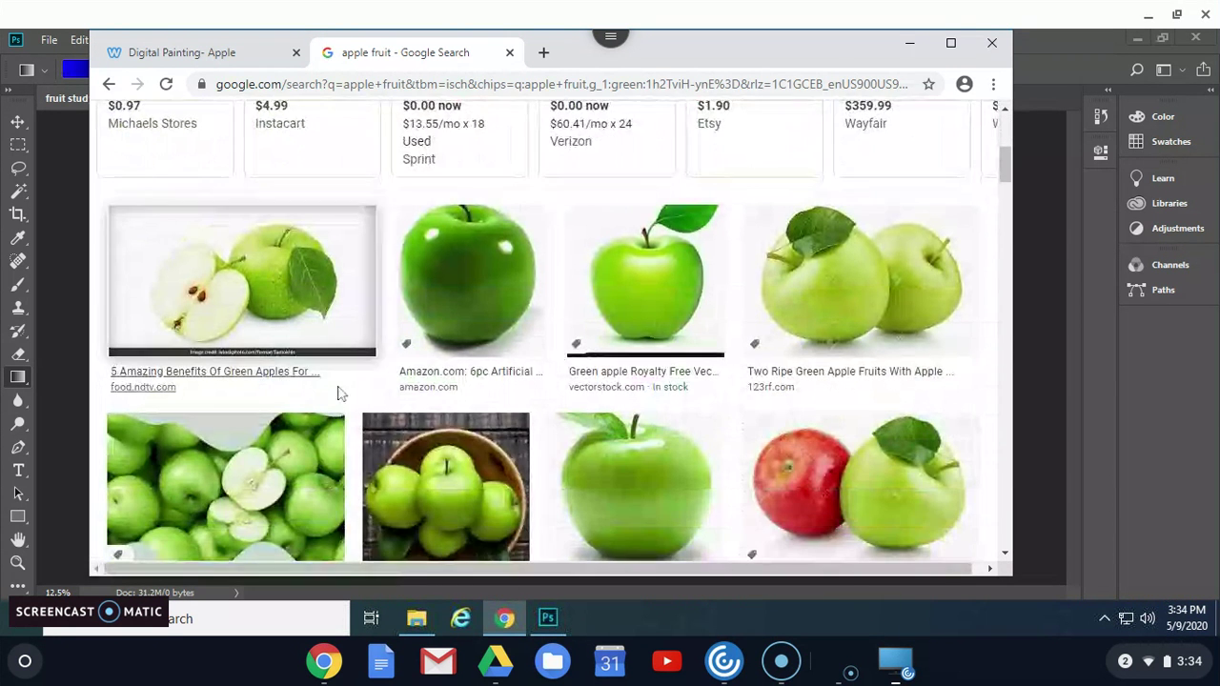
scroll(481, 370, down, 7)
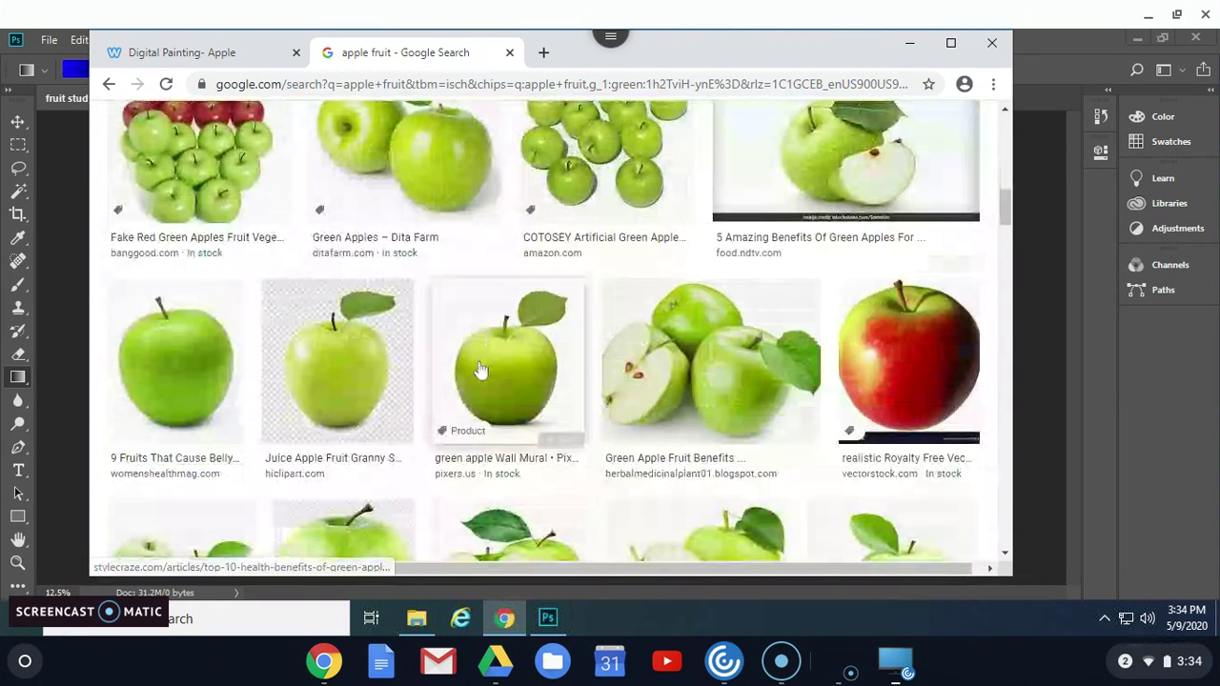
scroll(138, 389, down, 3)
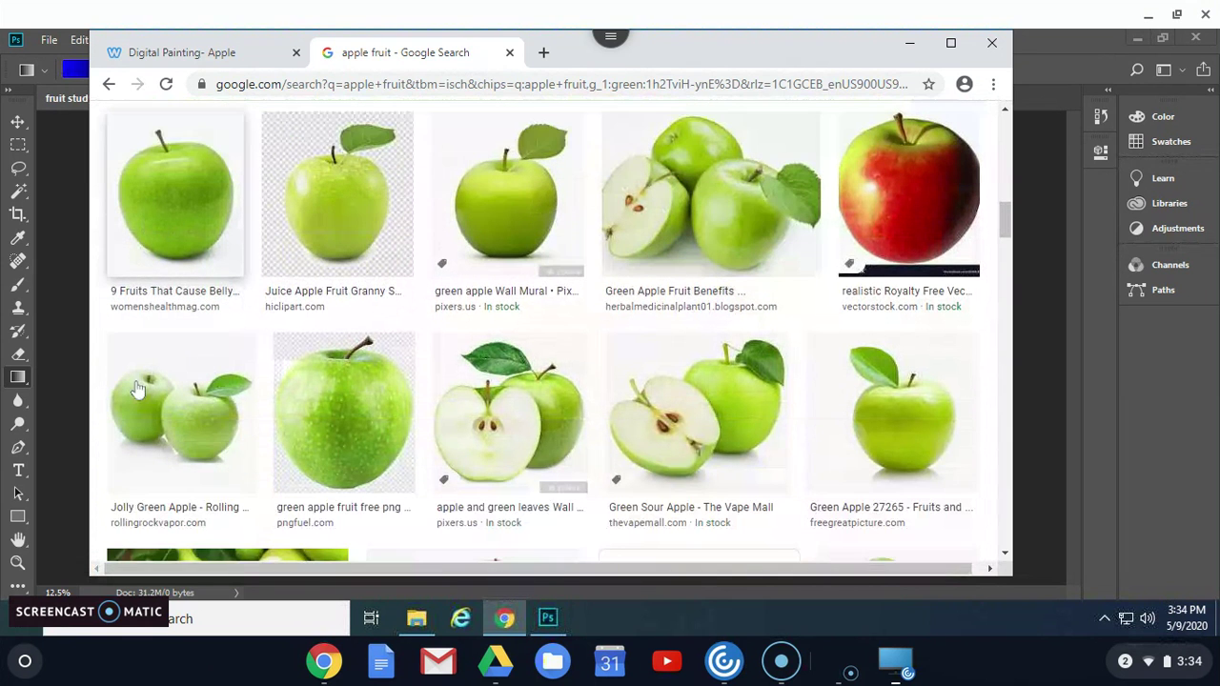
click(540, 239)
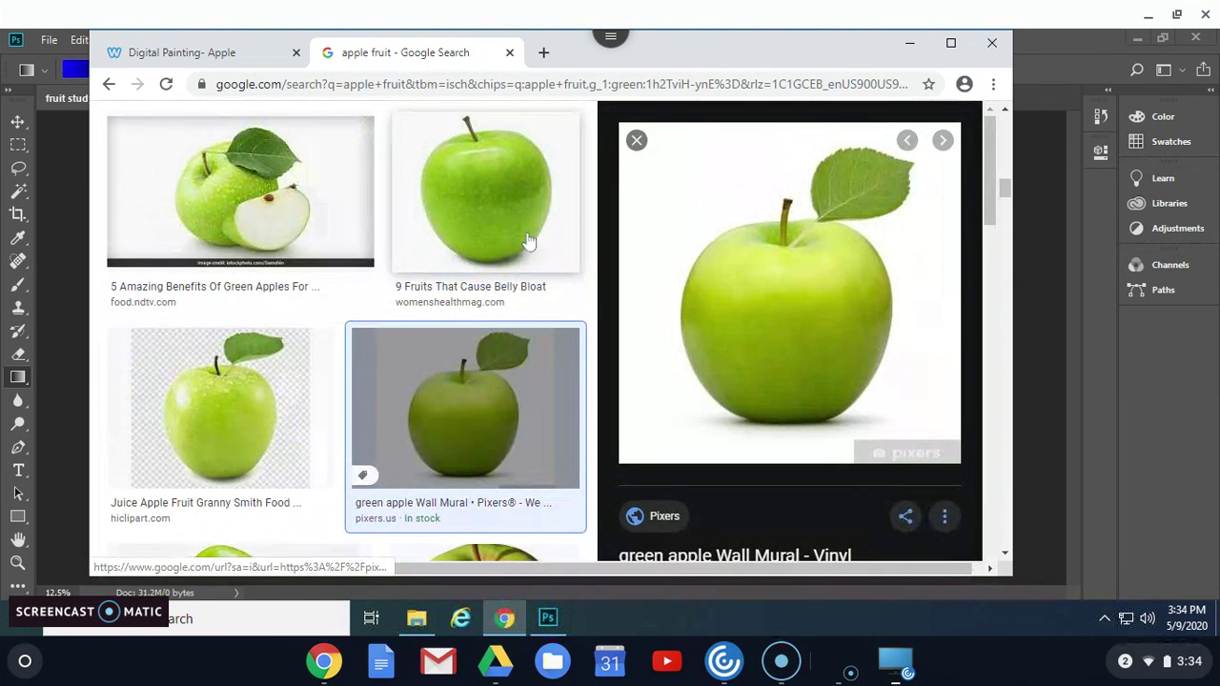
right_click(782, 358)
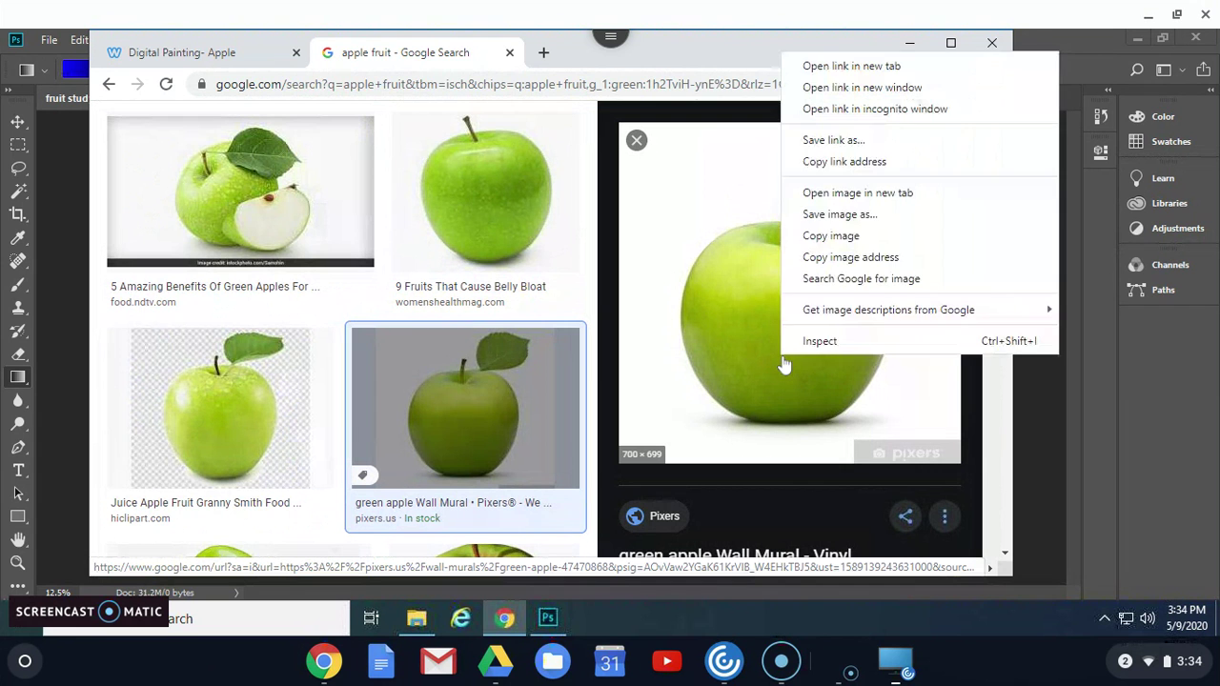
- Save the apple photo as 'apple reference photo for video' in the network home folder, then minimise Chrome
click(871, 215)
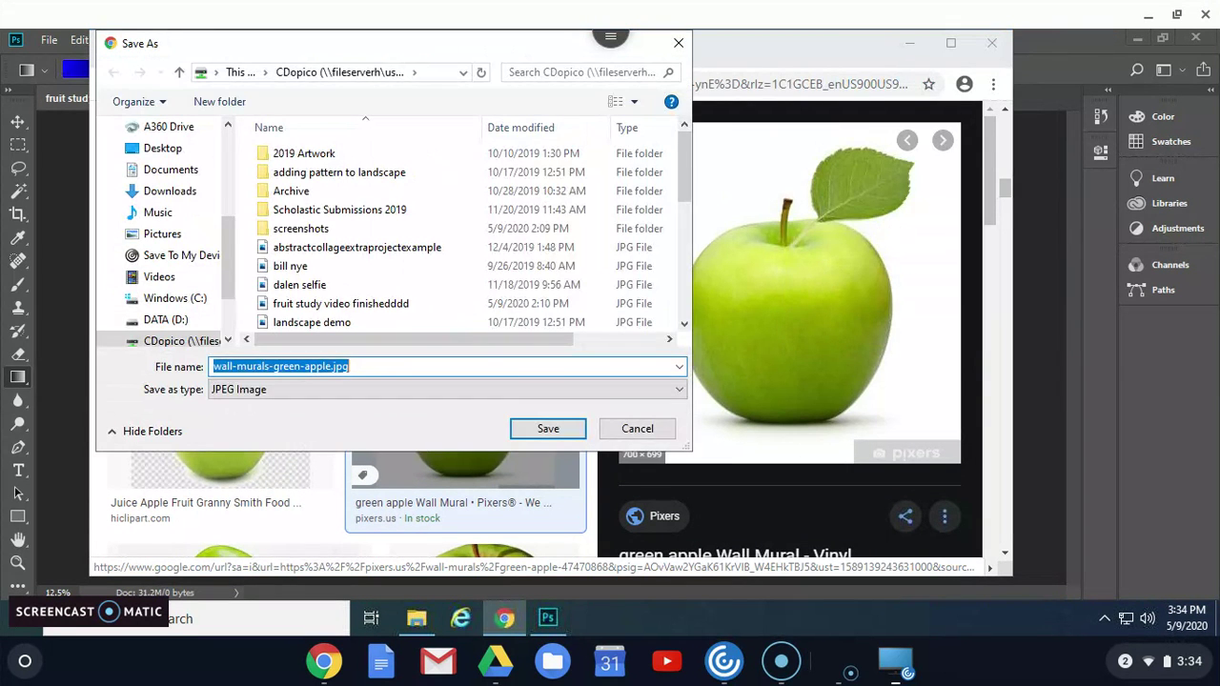
text(apple reference photo for video)
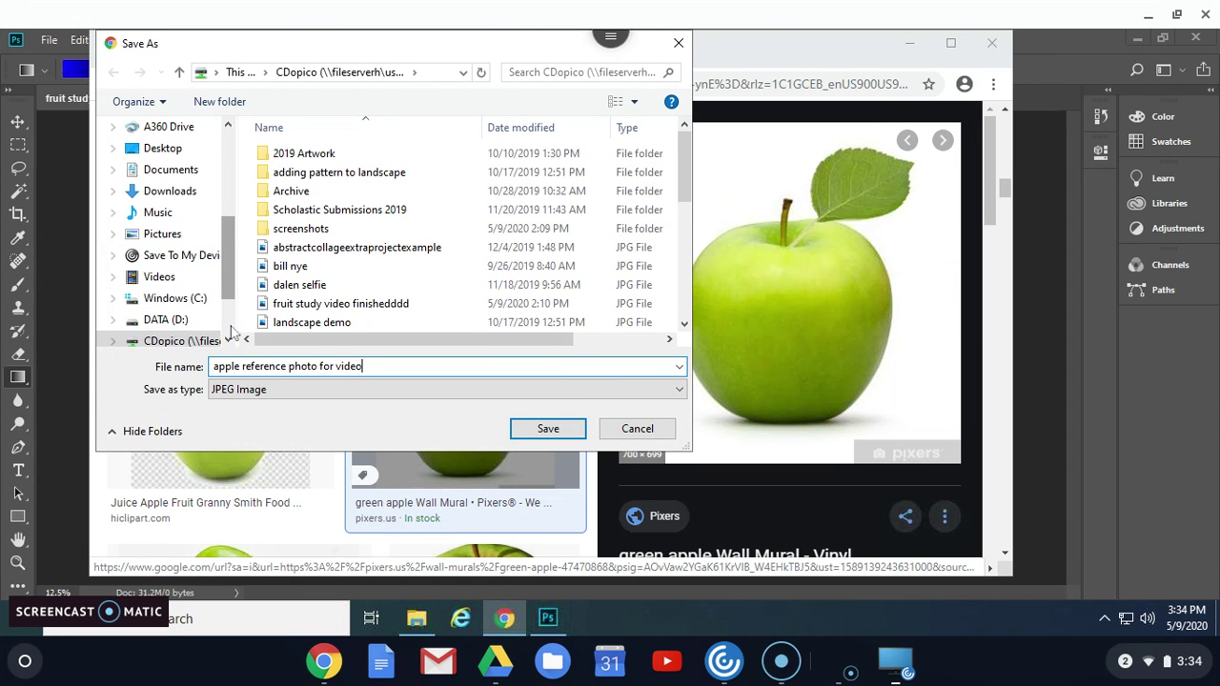
scroll(230, 320, down, 2)
click(164, 258)
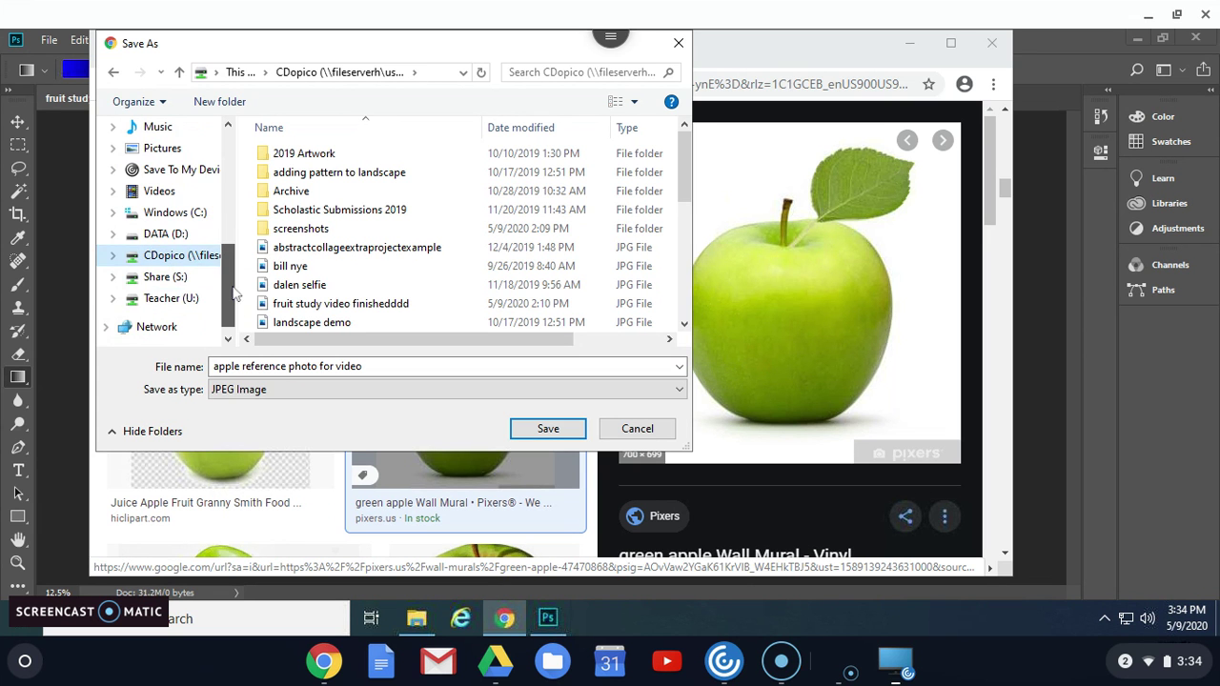
scroll(228, 255, up, 3)
scroll(152, 266, up, 3)
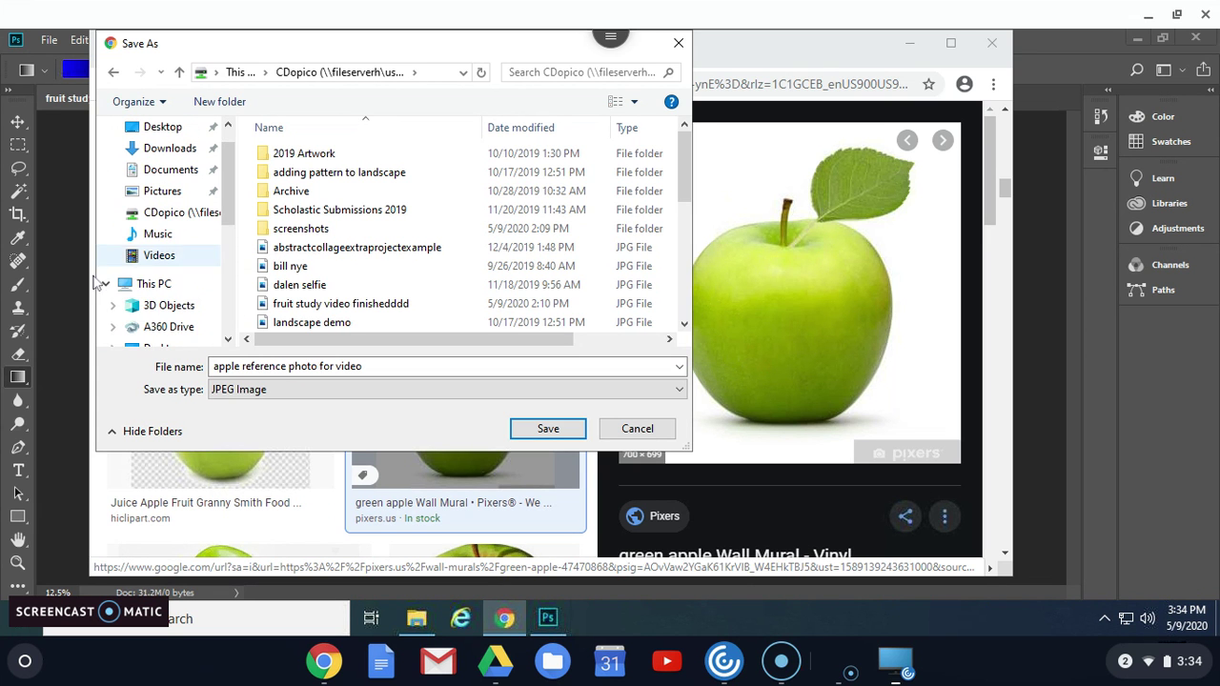
click(107, 284)
click(107, 284)
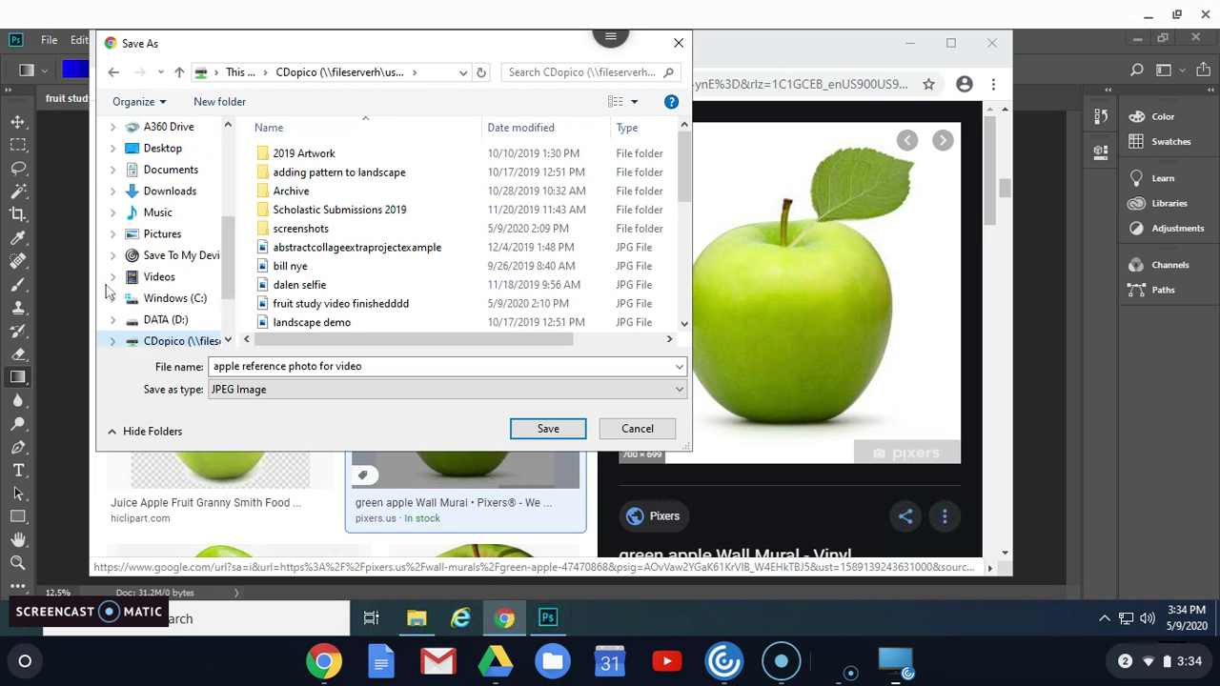
click(181, 341)
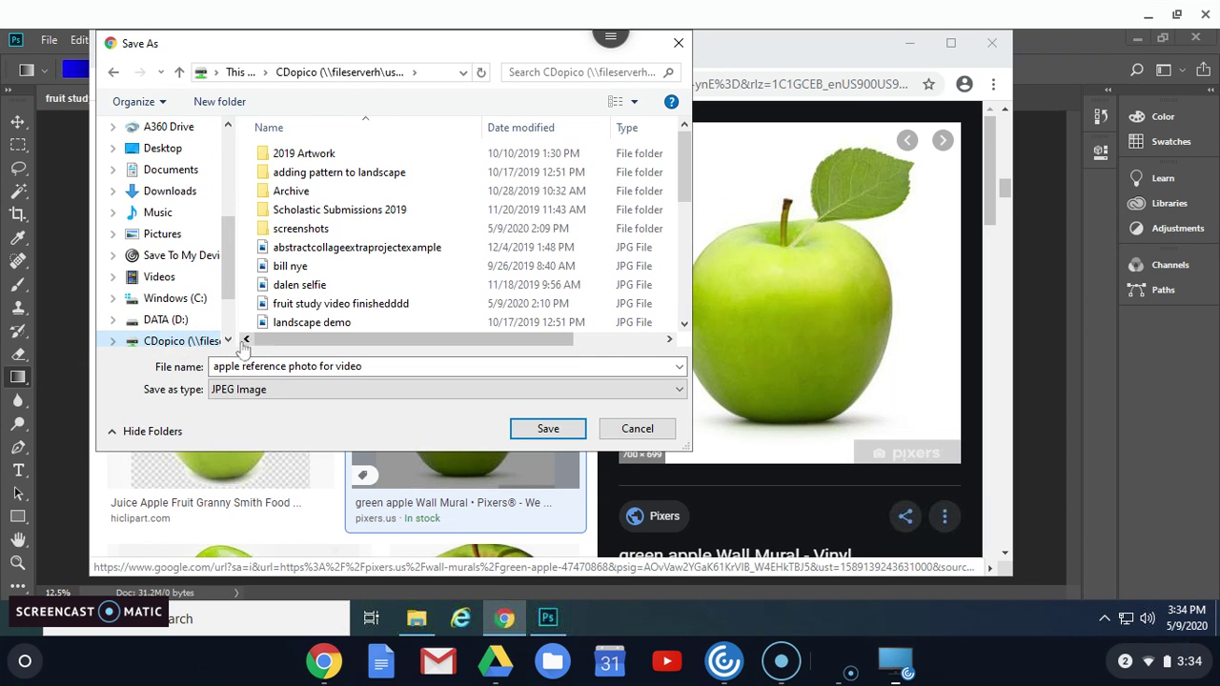
click(549, 428)
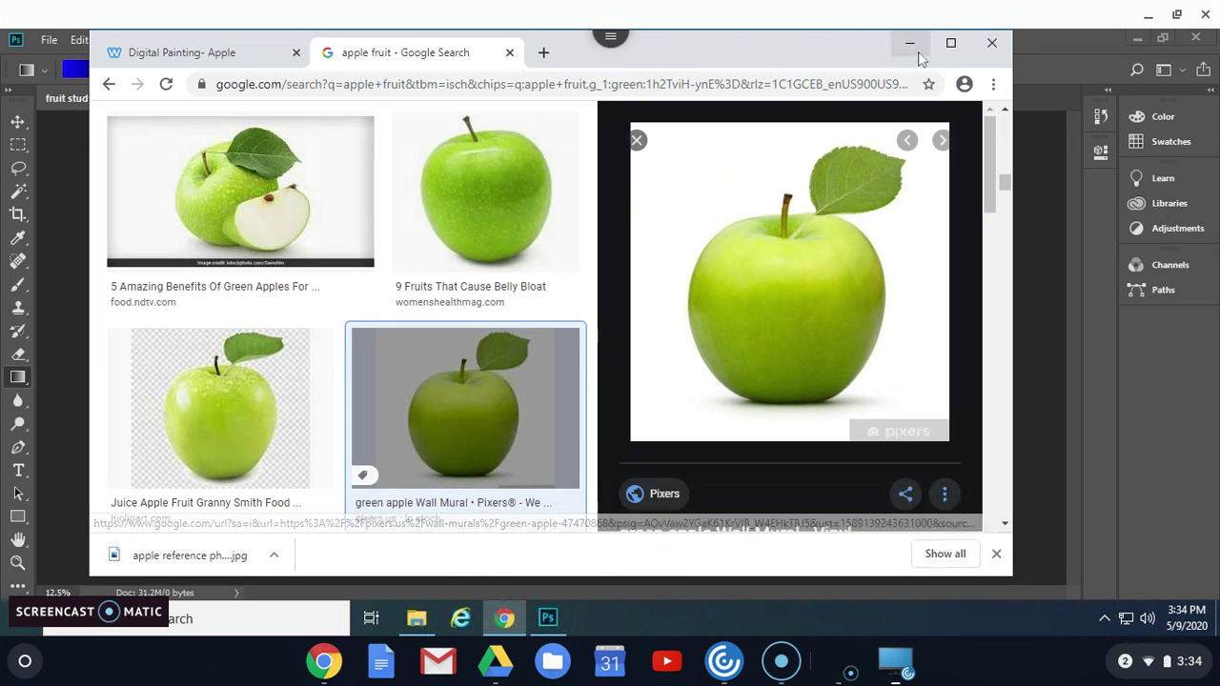
click(143, 55)
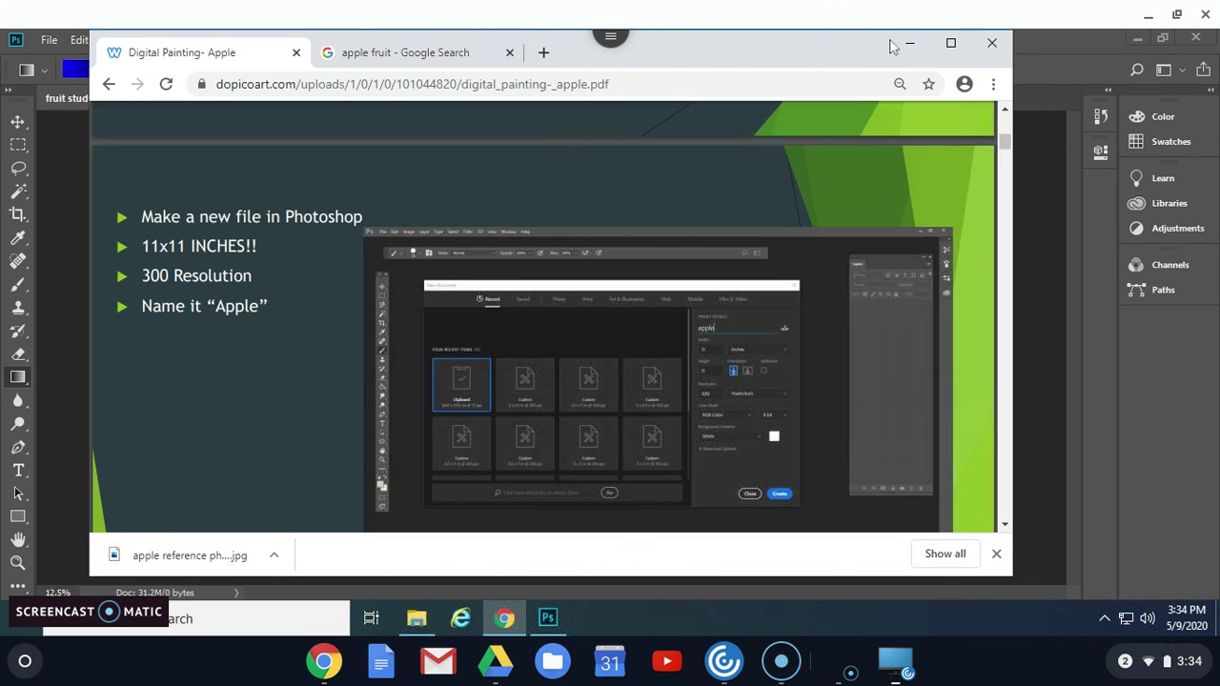
click(901, 43)
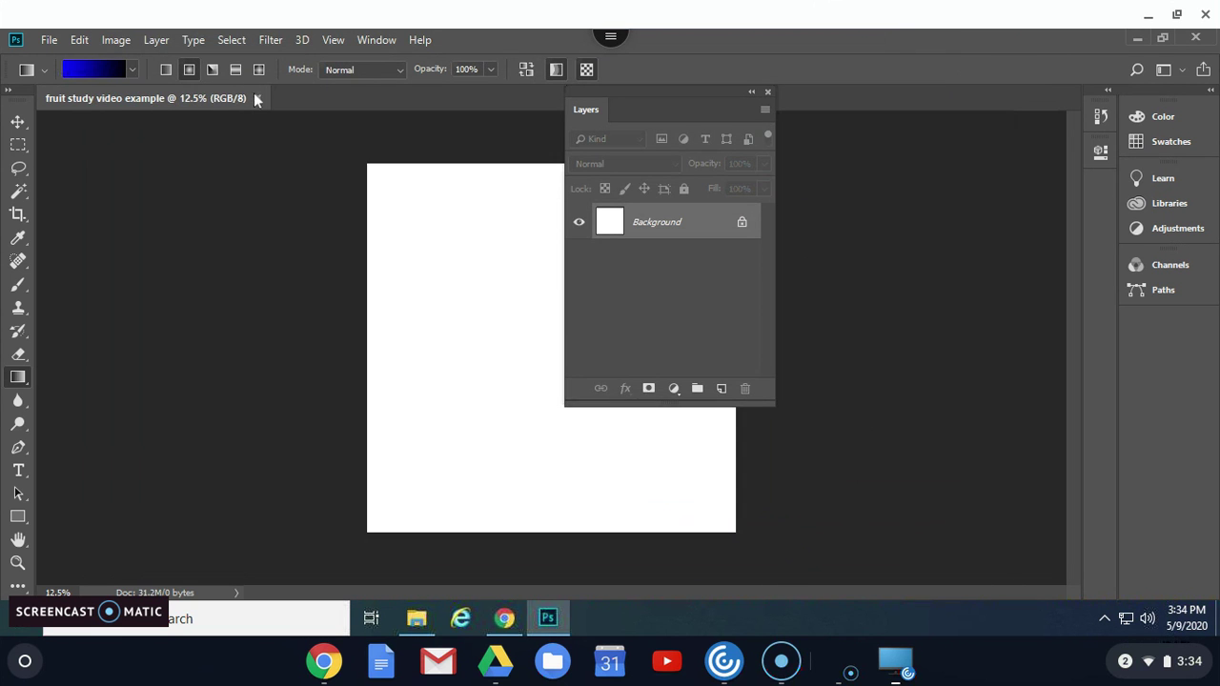
- Open apple reference photo for video.jpg in Photoshop
click(49, 40)
click(70, 78)
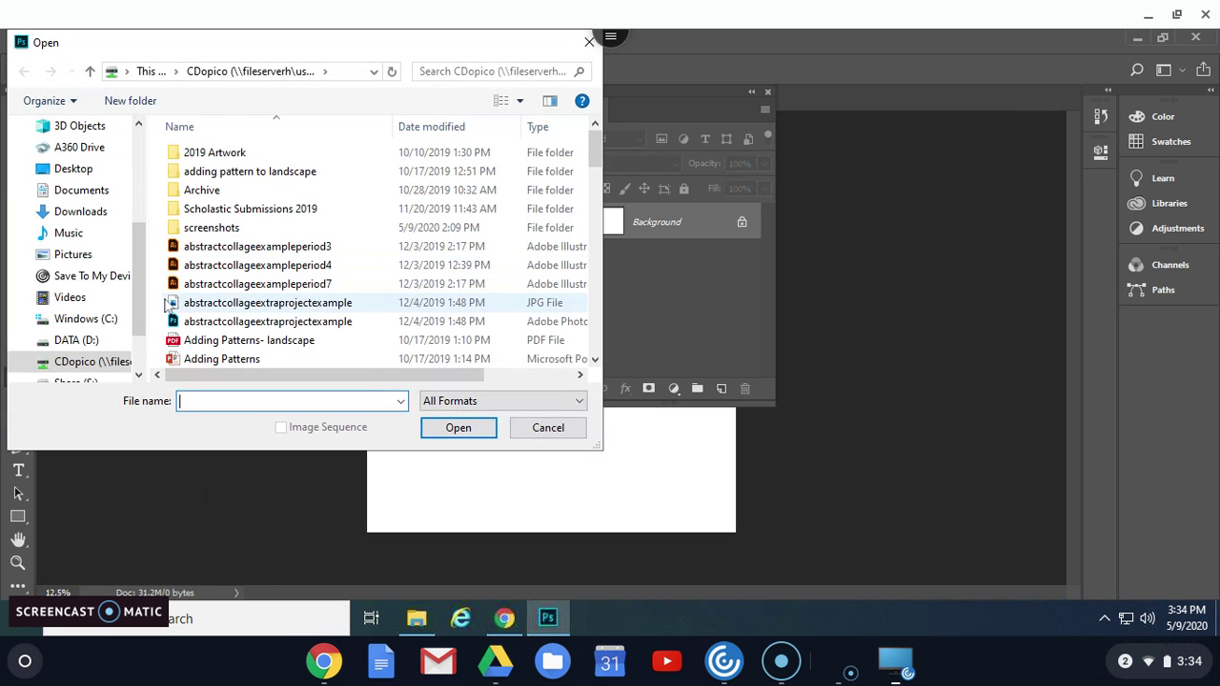
text(apple)
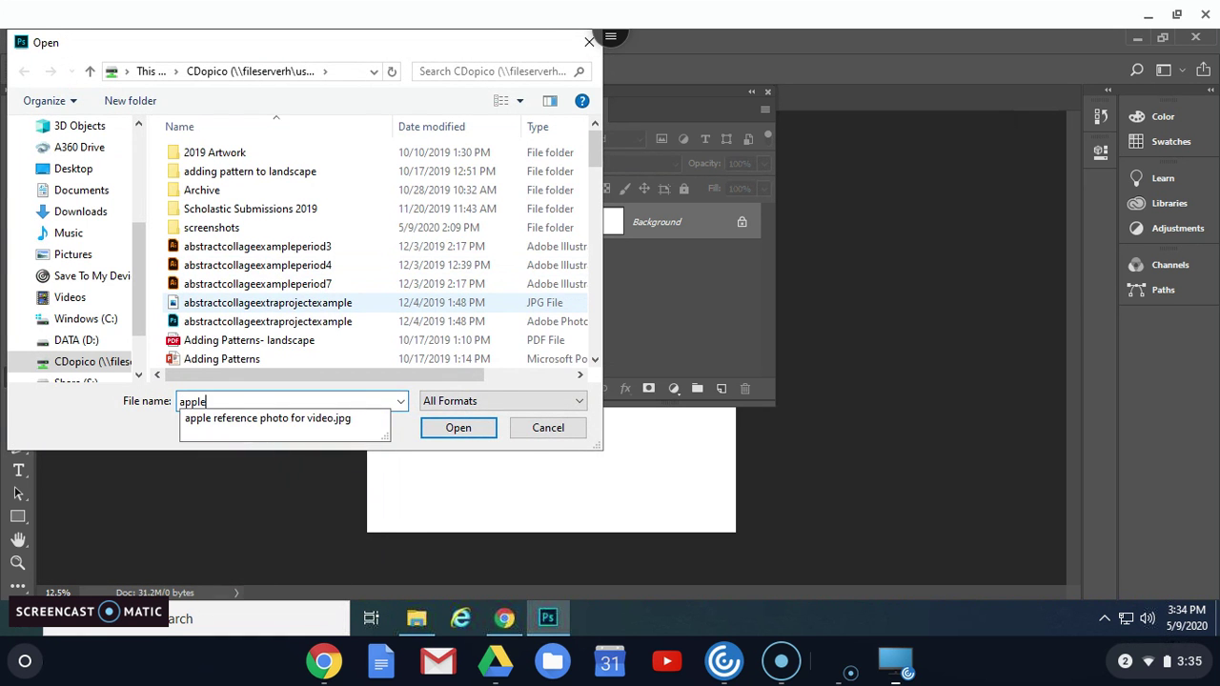
click(260, 423)
click(458, 428)
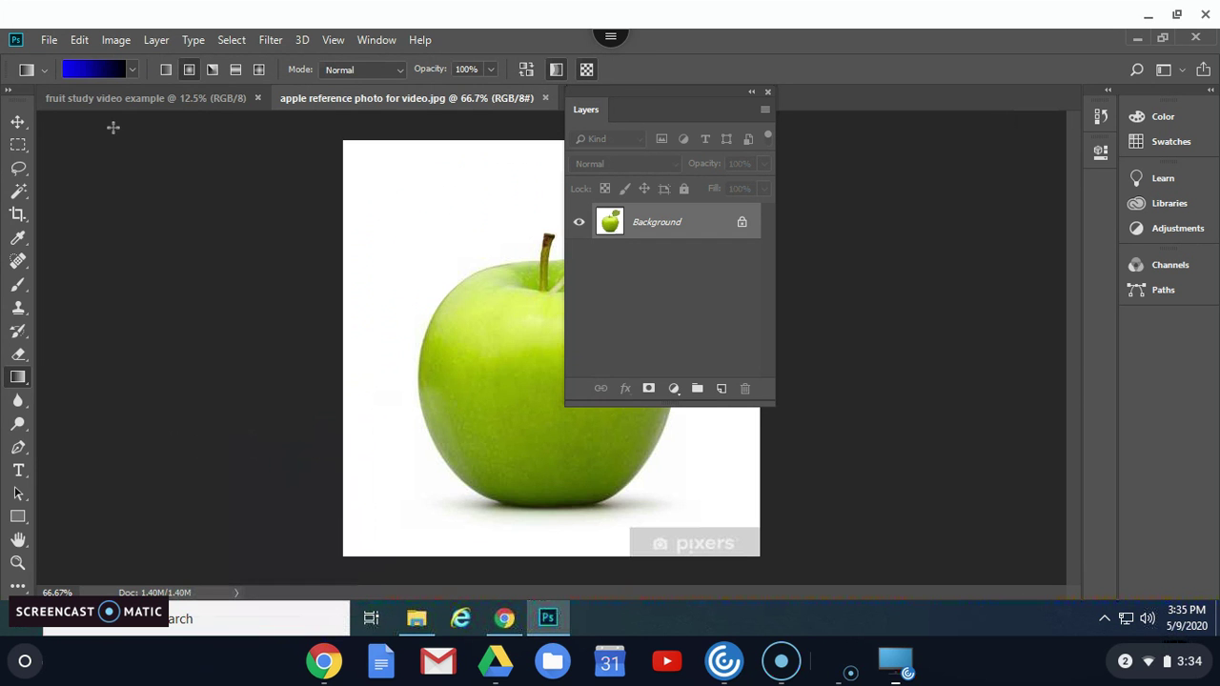
- Float the apple photo and fruit study documents side by side, enlarging the fruit study window
drag(307, 99, 827, 141)
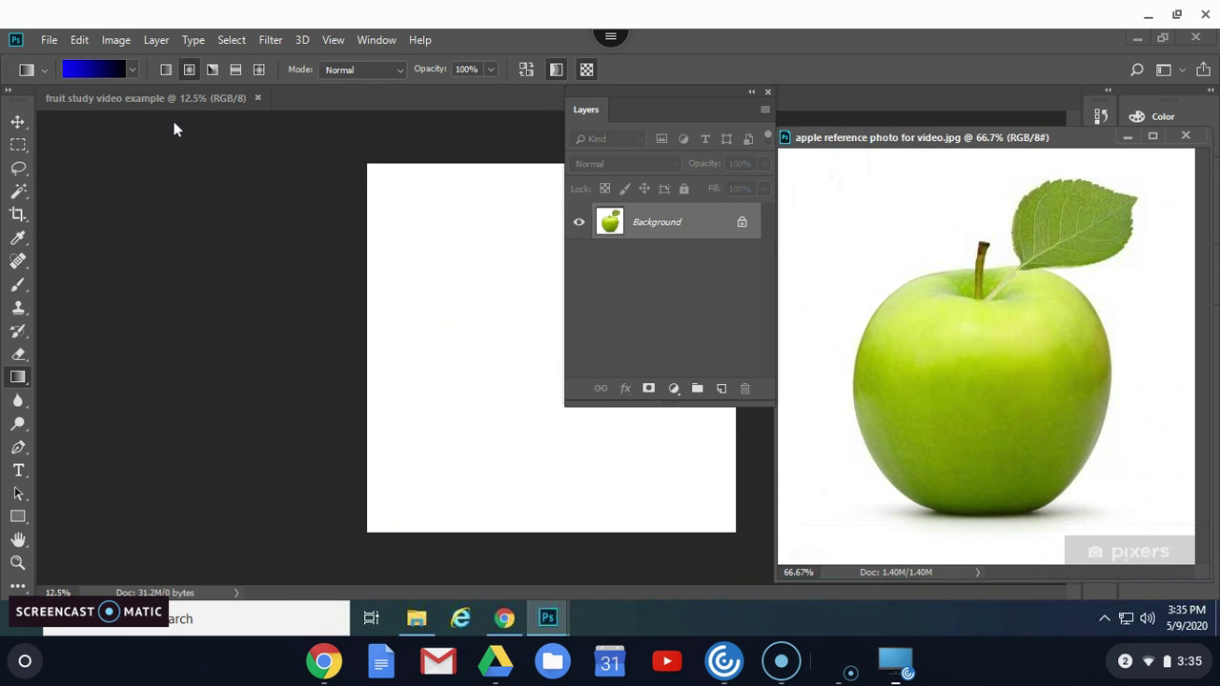
drag(167, 106, 281, 127)
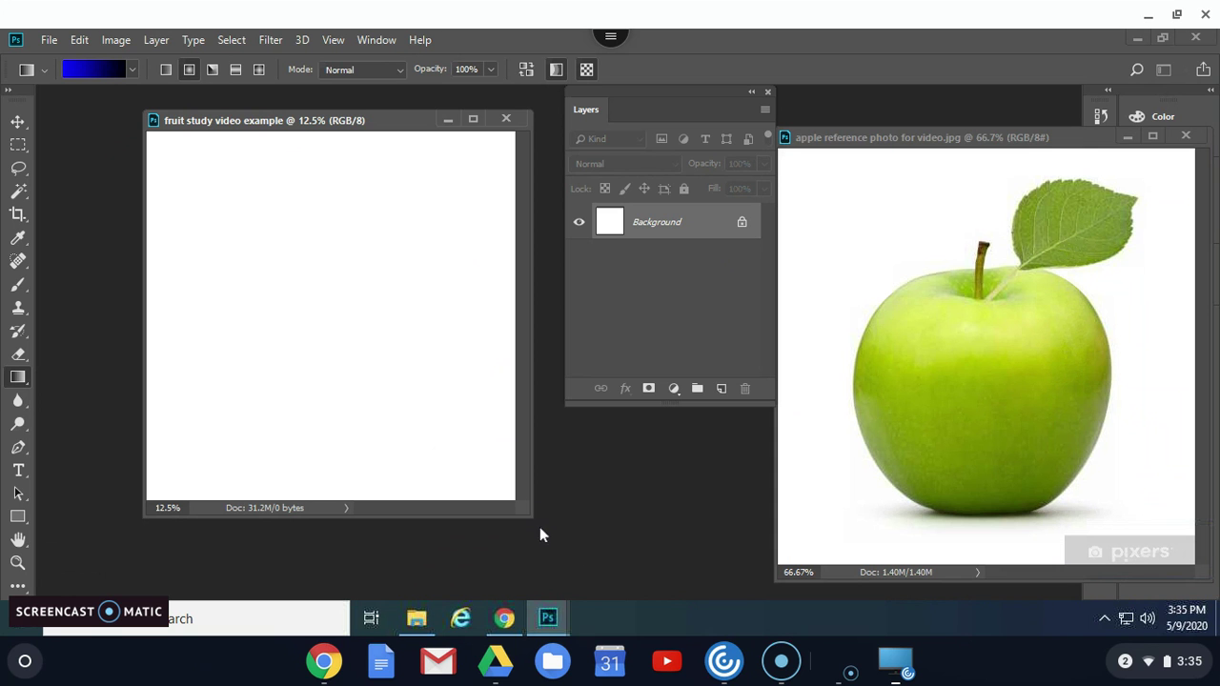
drag(534, 518, 664, 566)
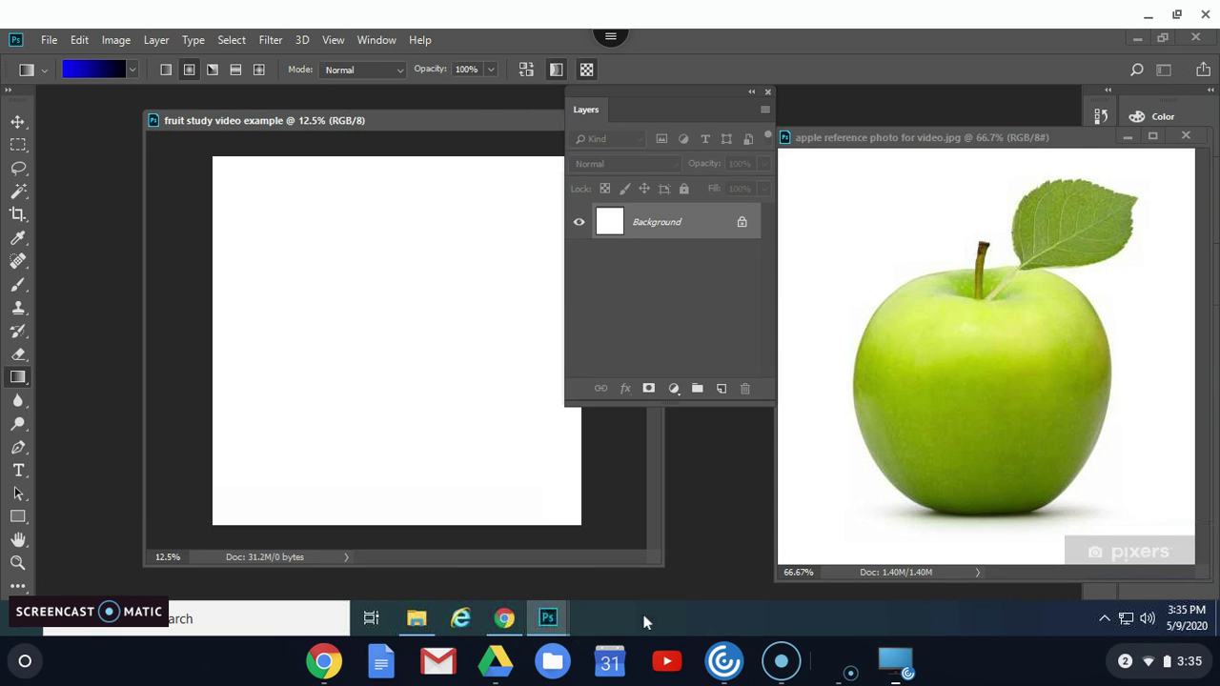
click(507, 620)
click(382, 61)
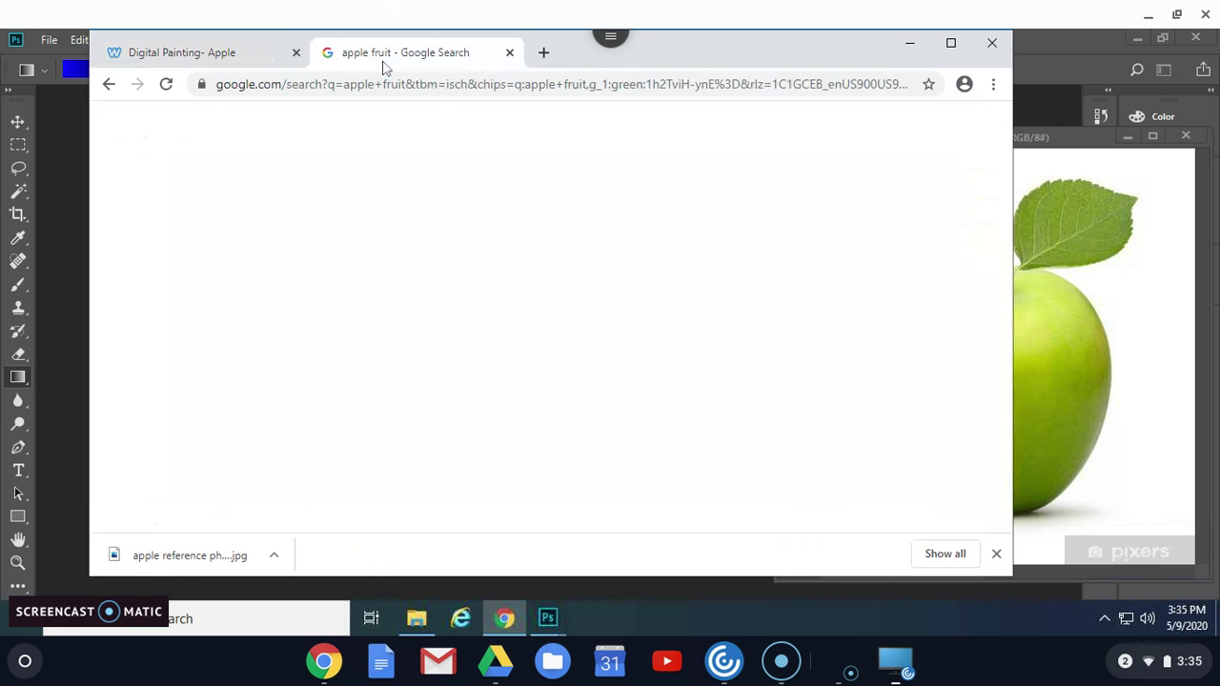
- Copy the green apple preview image from Chrome and paste it into the fruit study document
right_click(818, 309)
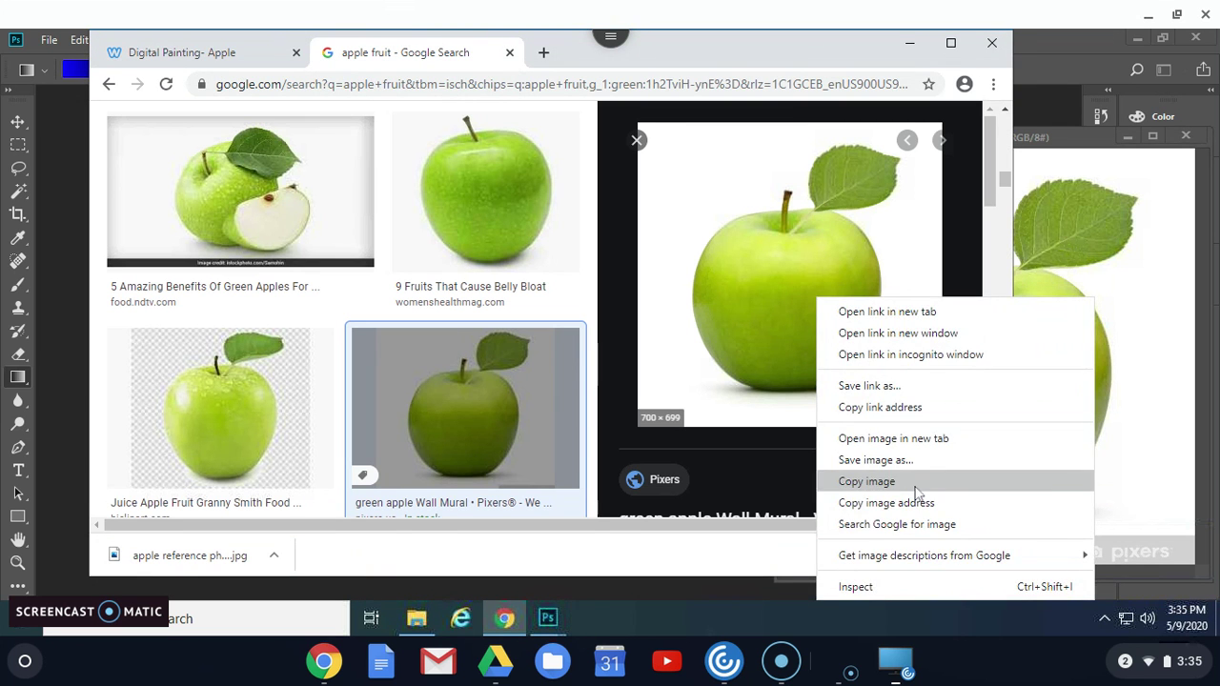
click(866, 481)
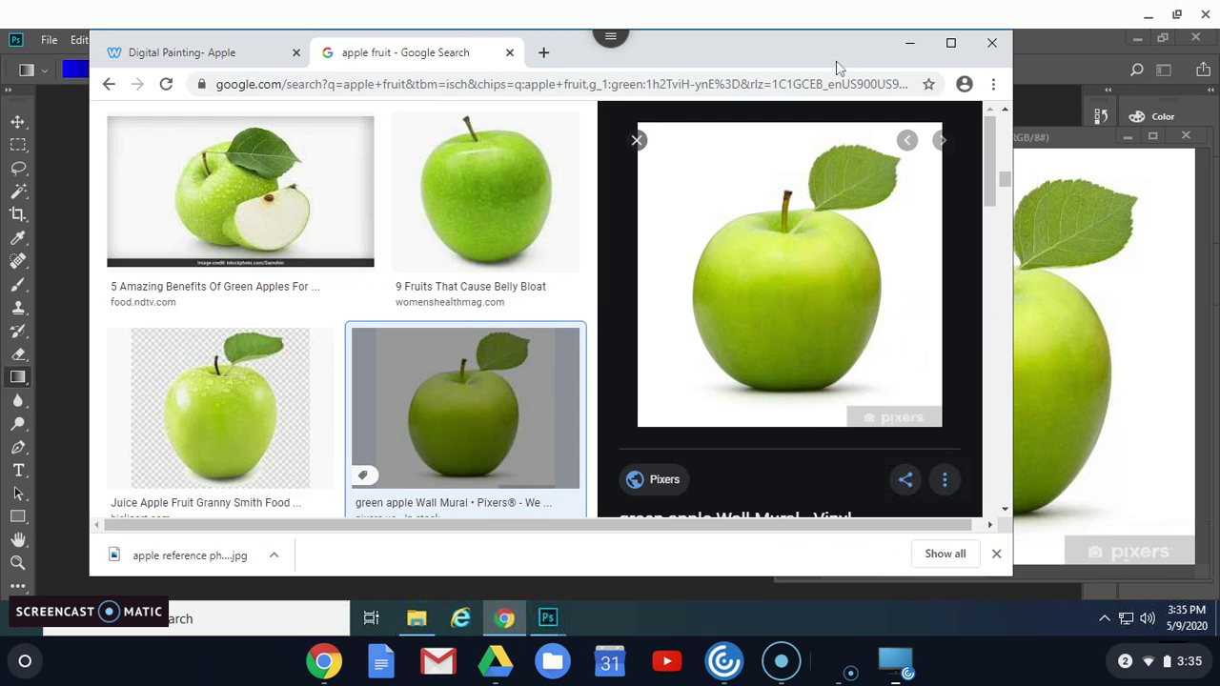
click(909, 43)
click(82, 39)
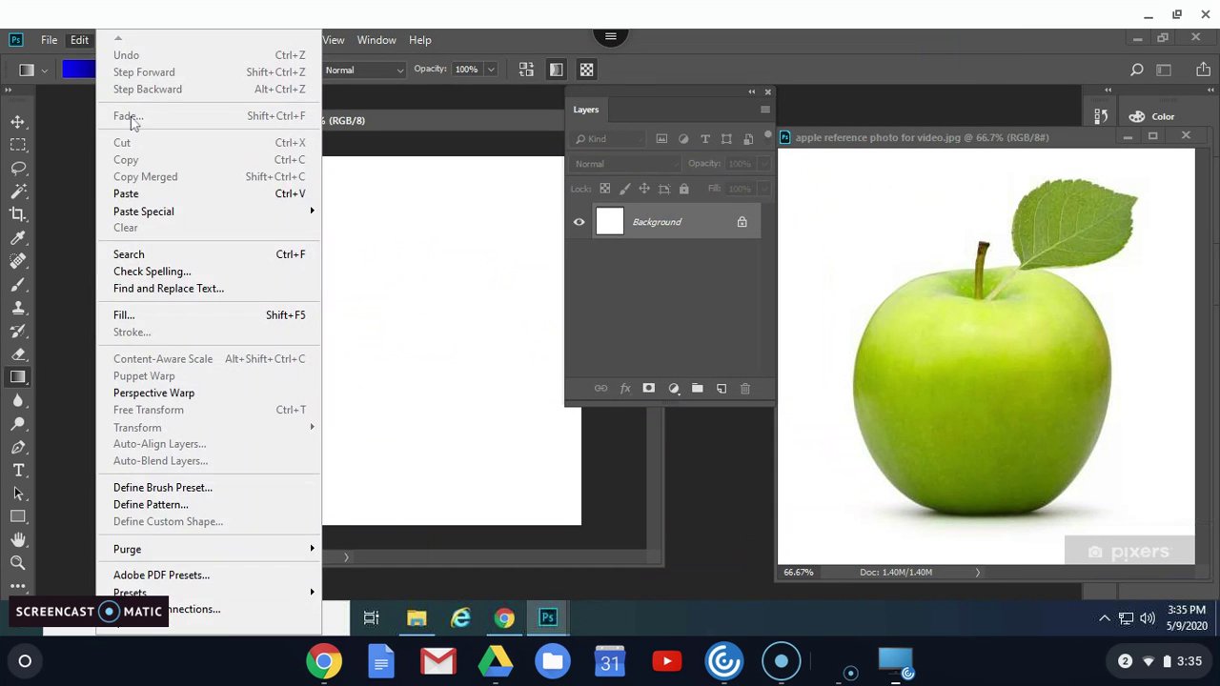
click(126, 193)
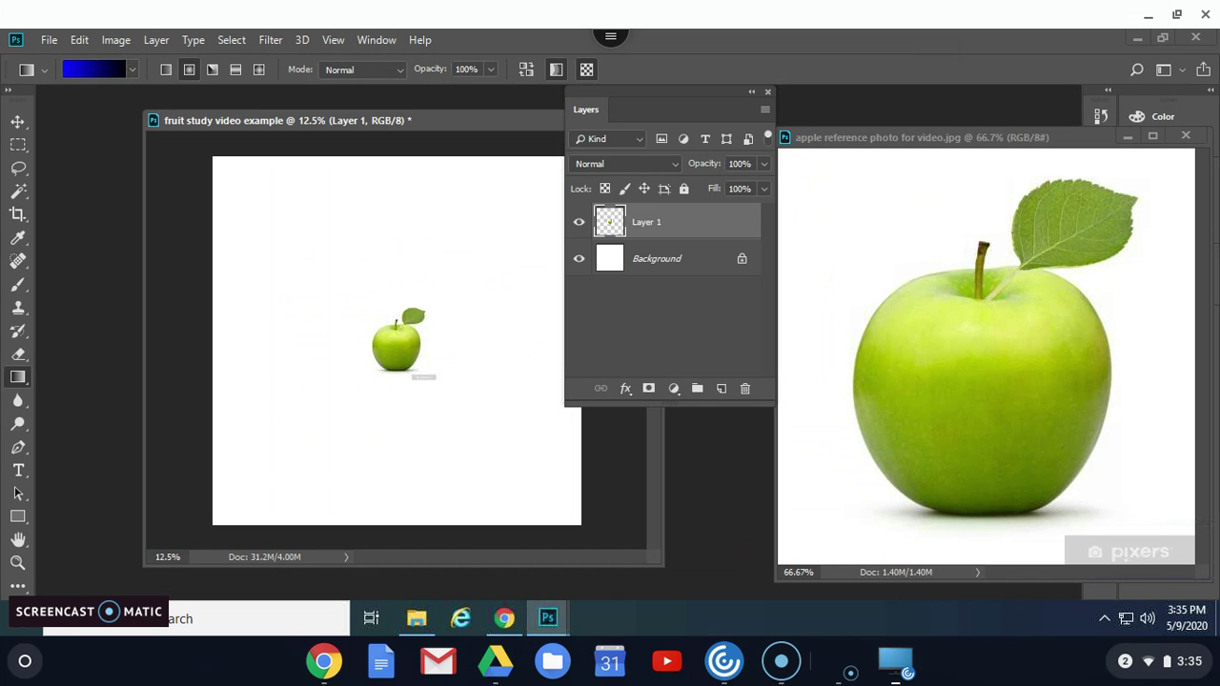
- Free-transform the pasted apple to about 480% so it fills the canvas, then commit
key(ctrl+t)
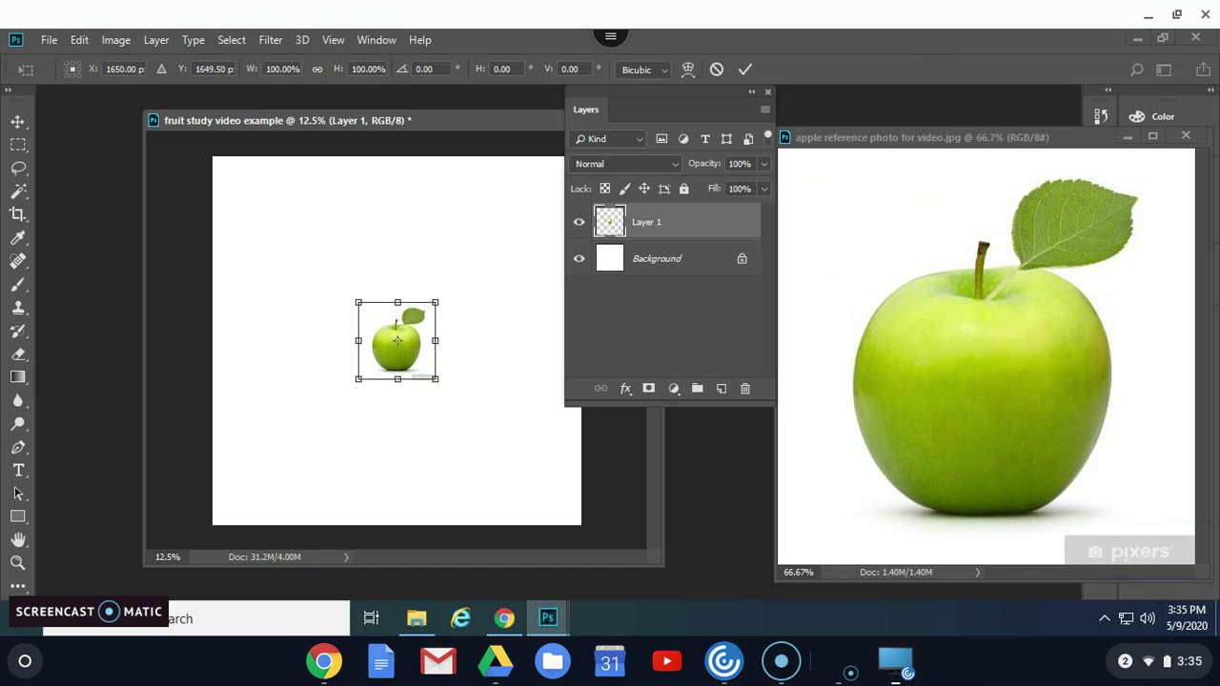
drag(441, 385, 591, 511)
drag(361, 309, 264, 164)
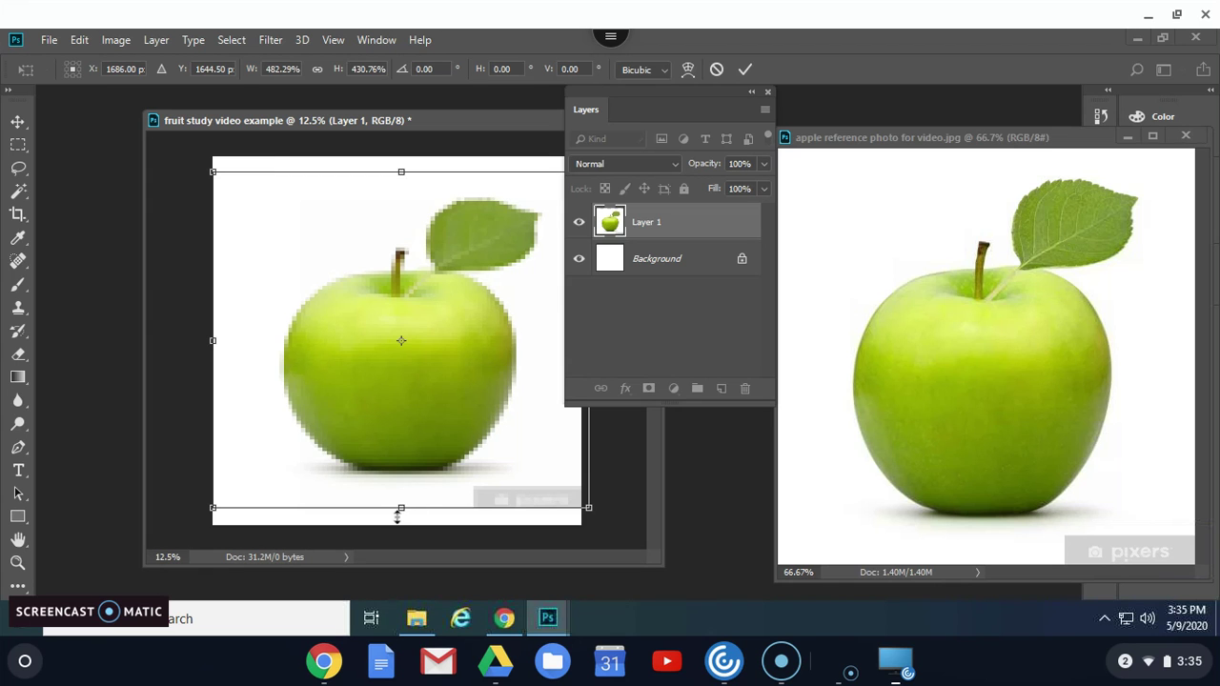
key(Return)
key(g)
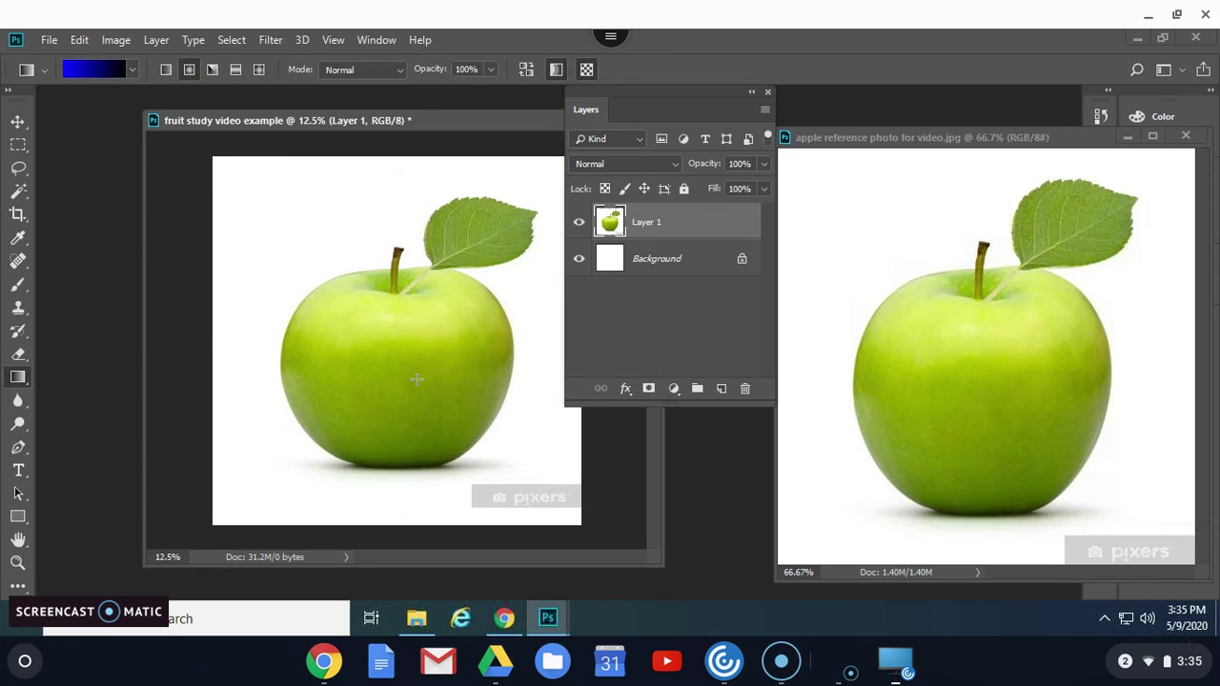
click(18, 122)
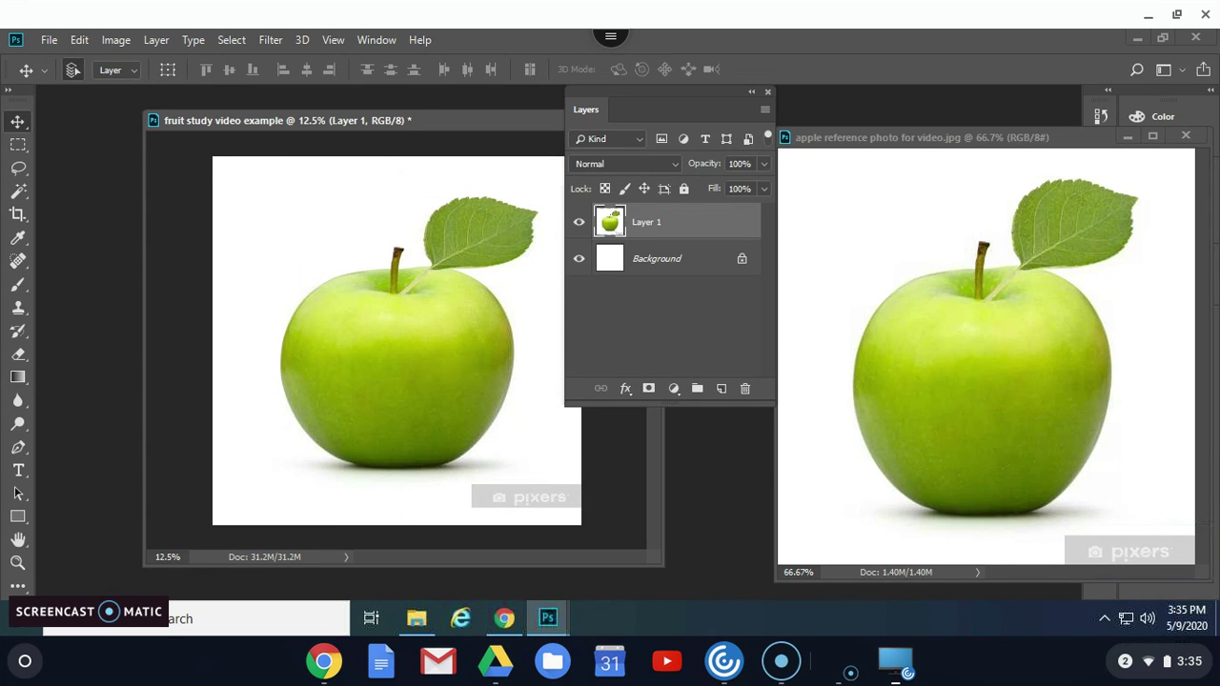
- Replace the apple layer with a fresh paste scaled to about 250%
key(Delete)
click(79, 40)
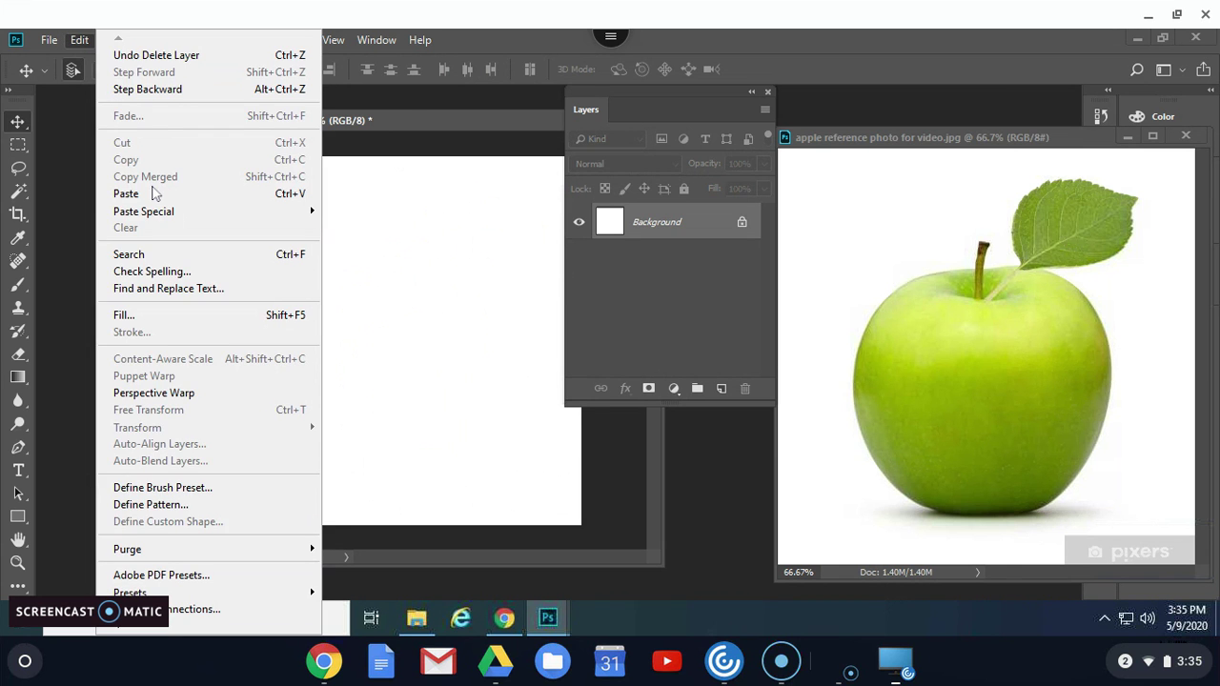
click(152, 193)
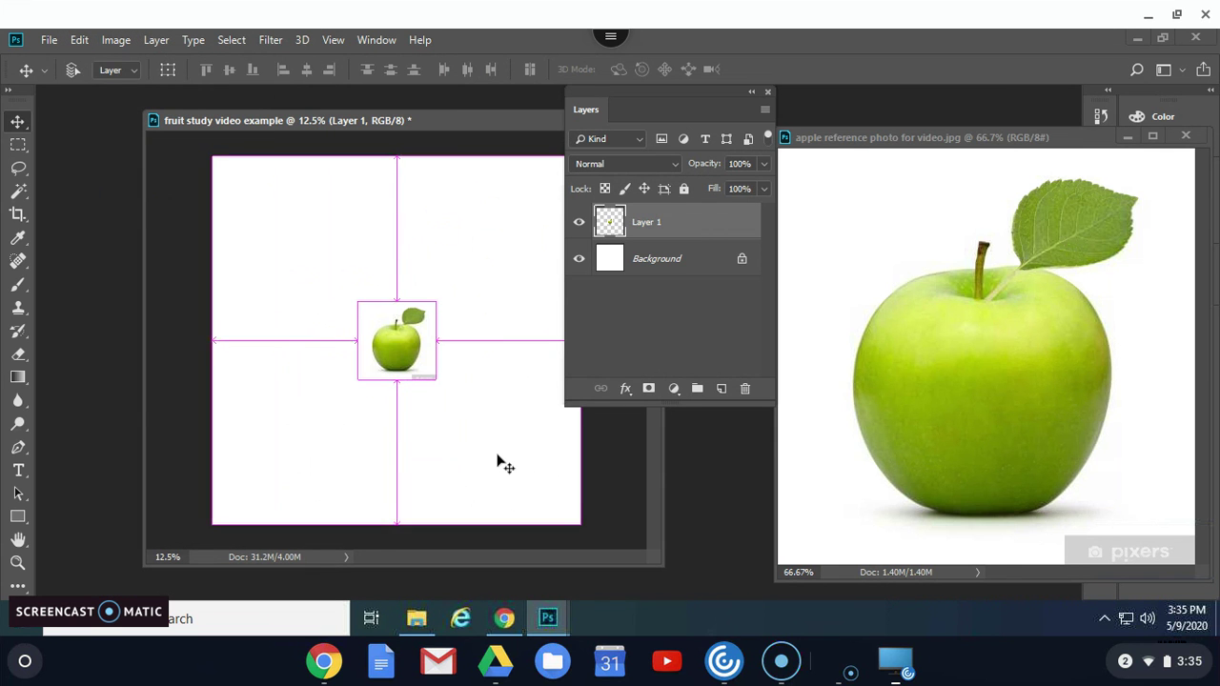
key(ctrl+t)
drag(360, 304, 230, 172)
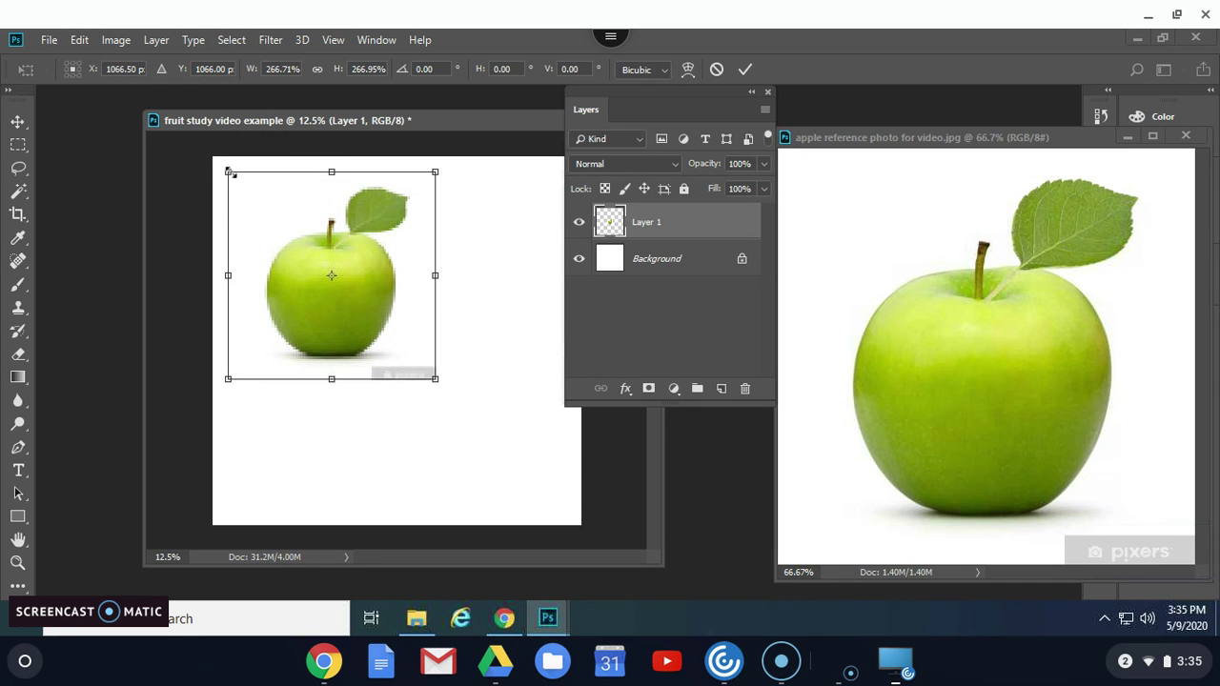
key(Return)
- Re-paste the apple again, scale it to about 445%, and nudge it right and down to fit
key(Delete)
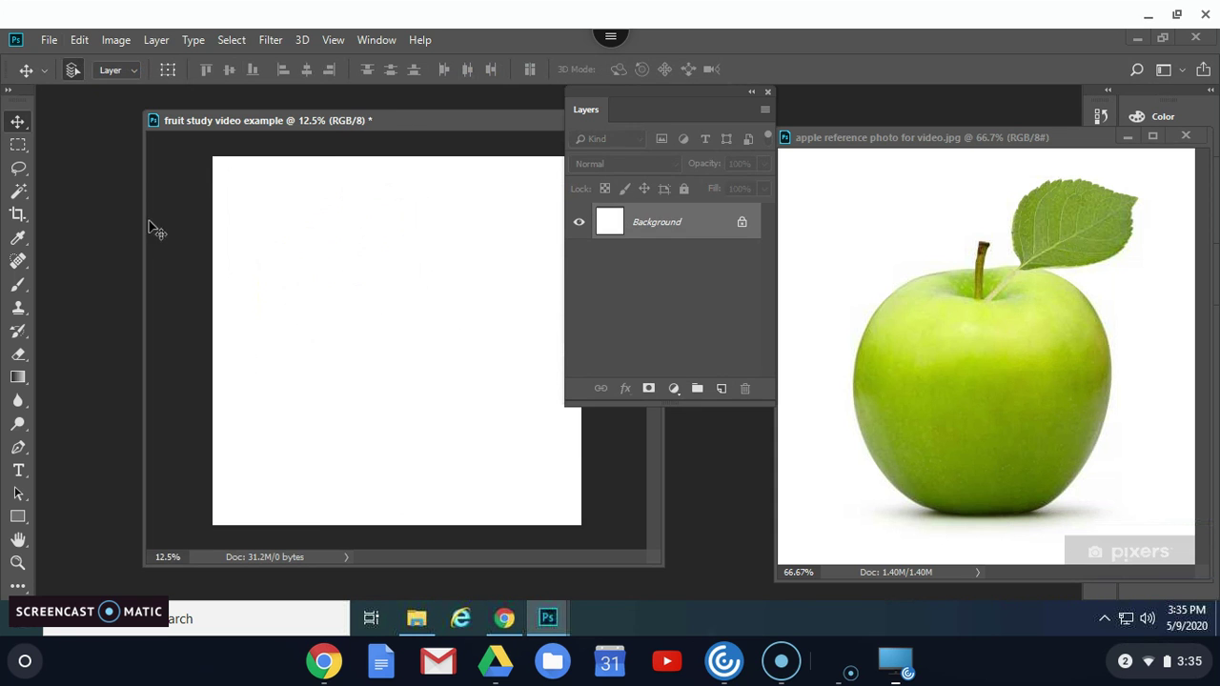
click(77, 40)
click(125, 194)
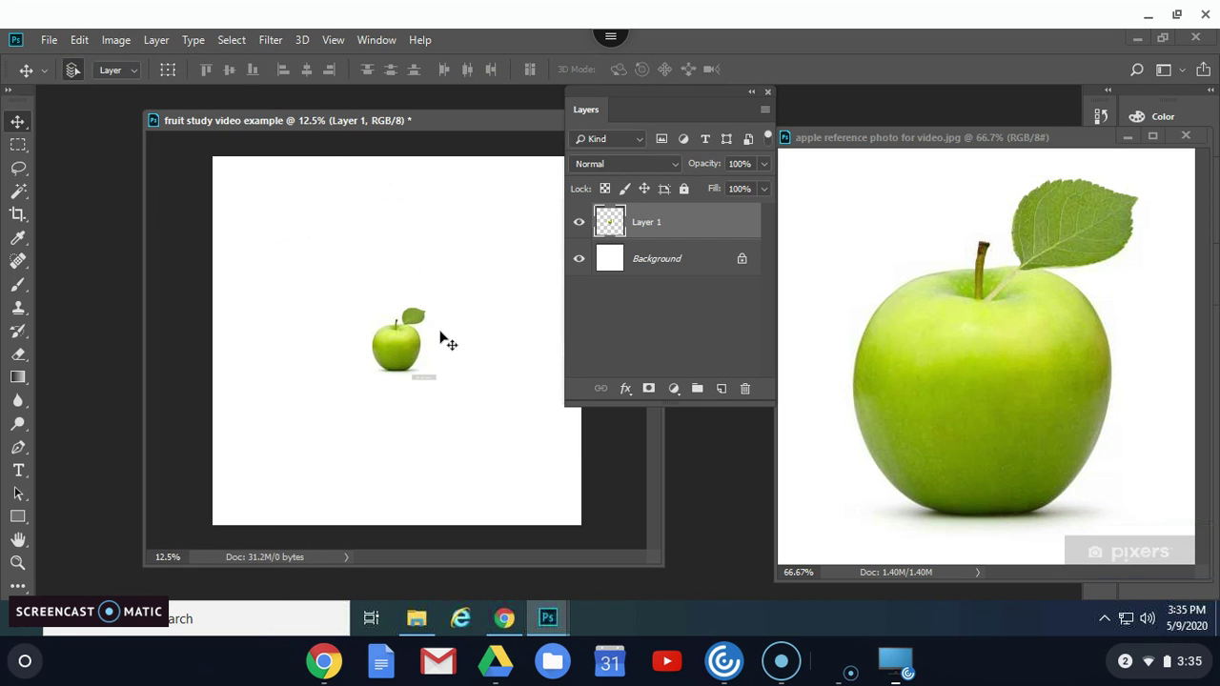
key(ctrl+t)
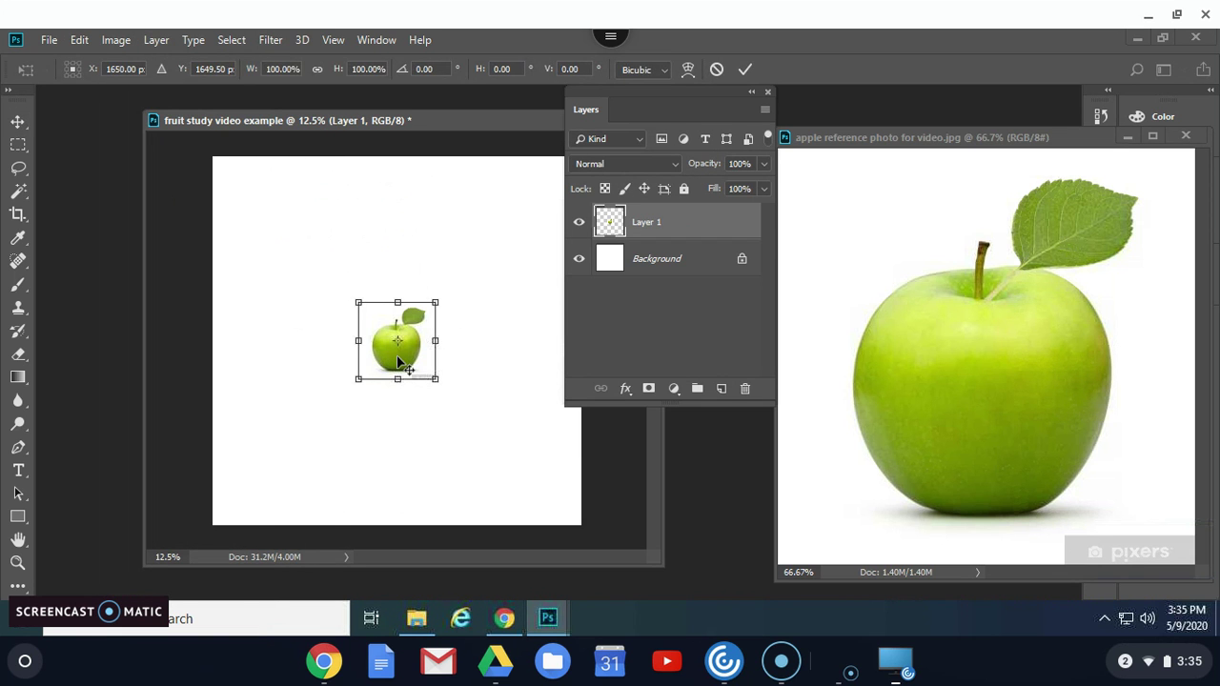
drag(434, 379, 565, 508)
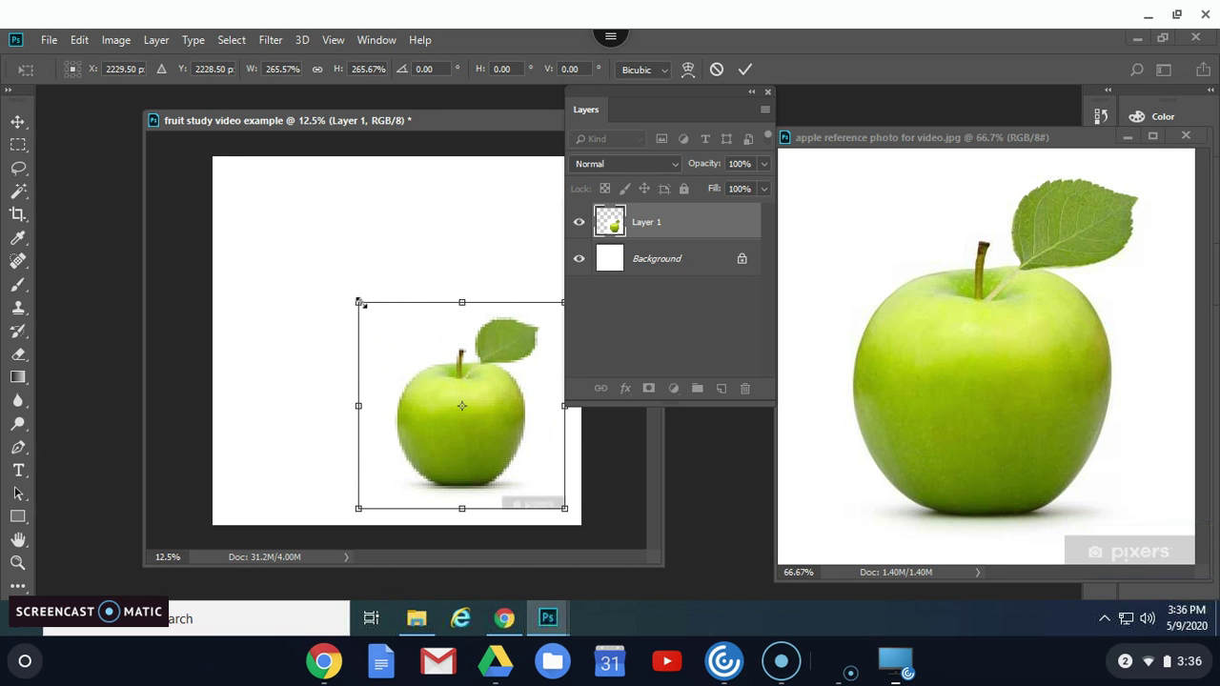
drag(353, 295, 204, 166)
drag(389, 407, 397, 416)
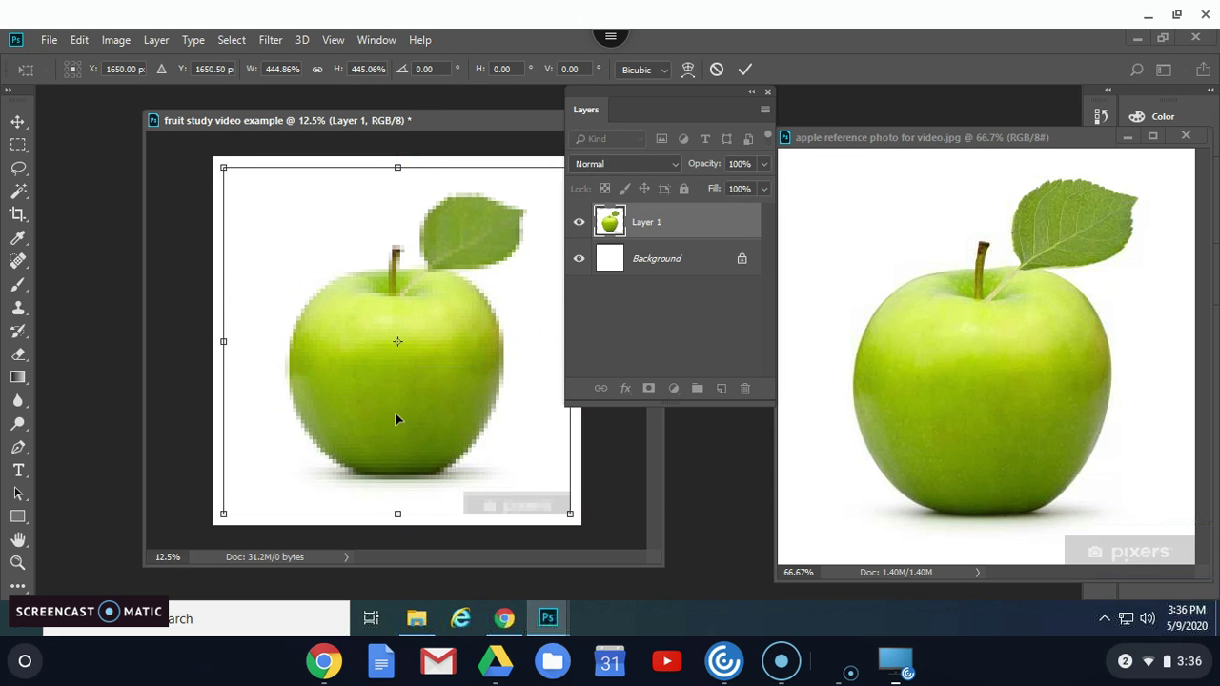
key(Return)
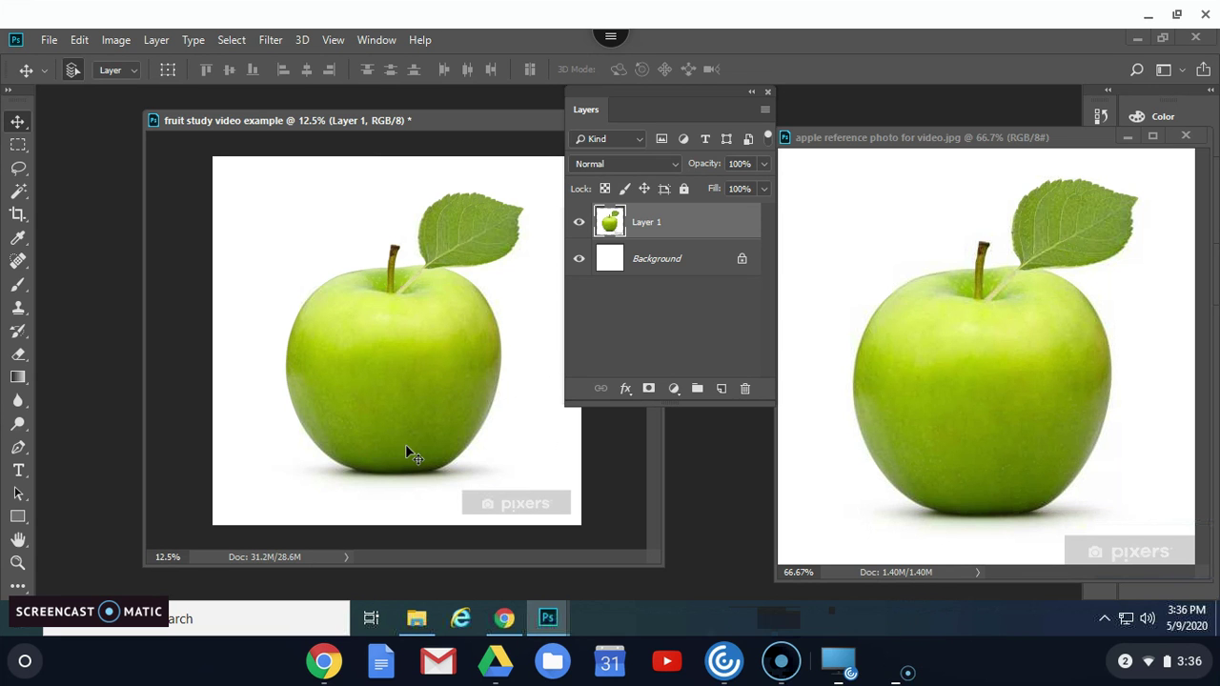
click(504, 617)
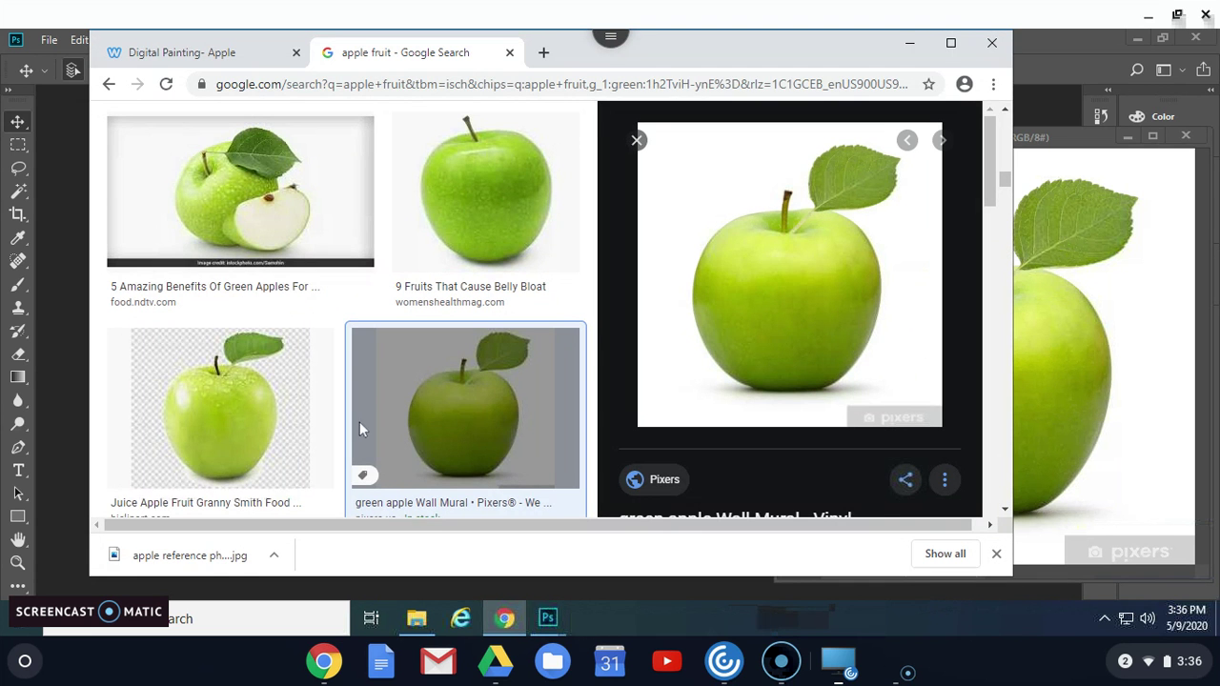
click(151, 56)
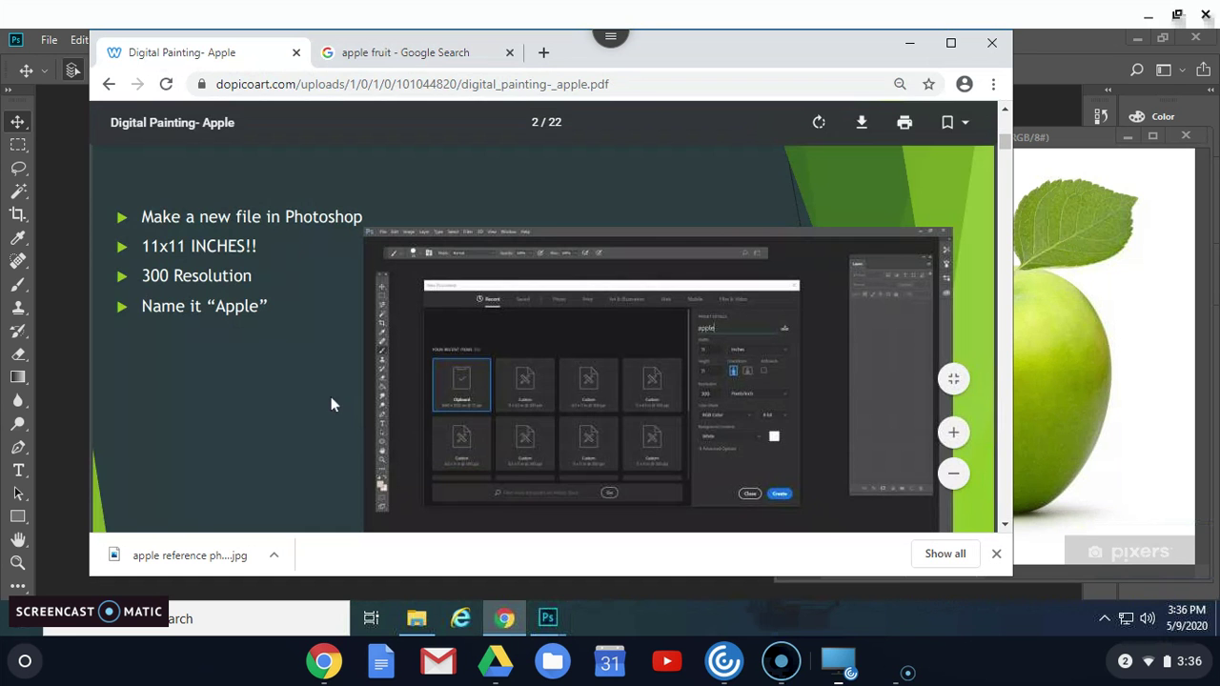
scroll(331, 396, down, 7)
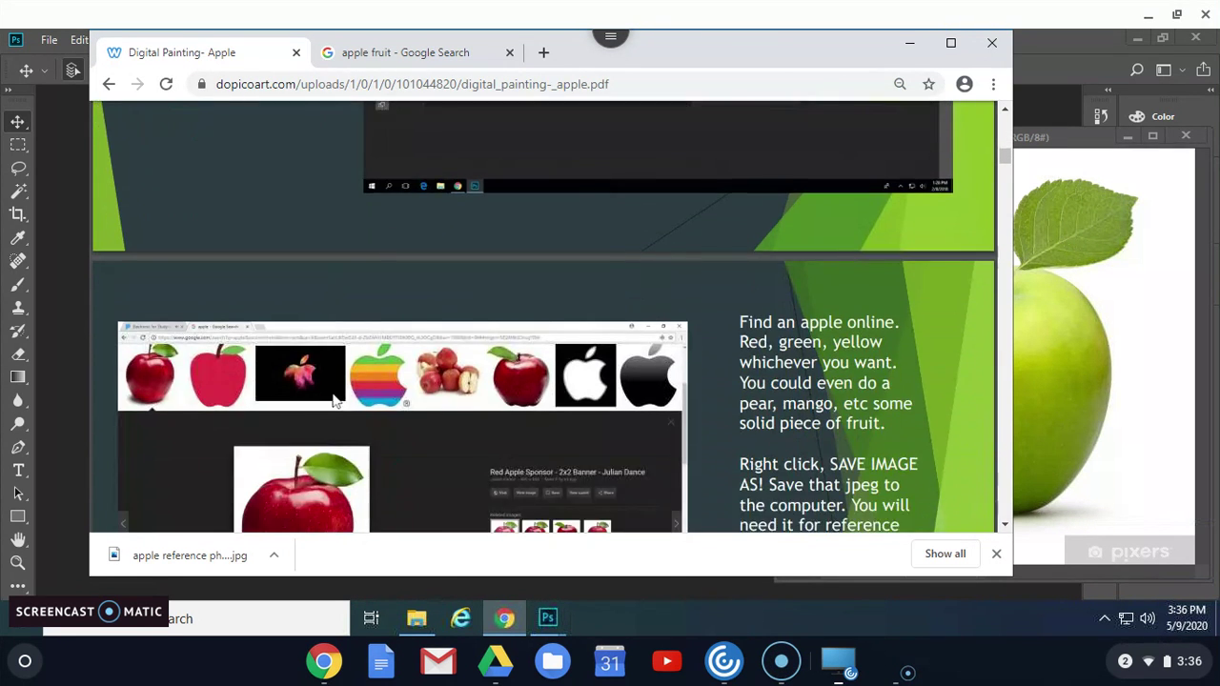
scroll(333, 402, down, 5)
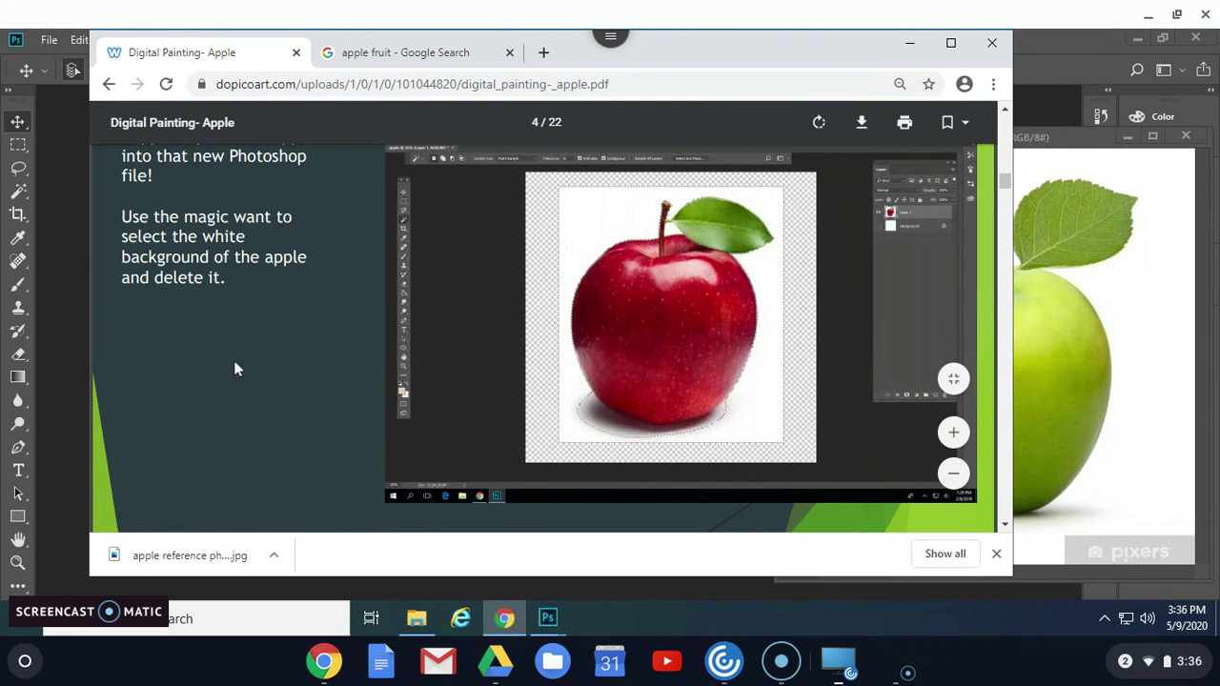
click(67, 452)
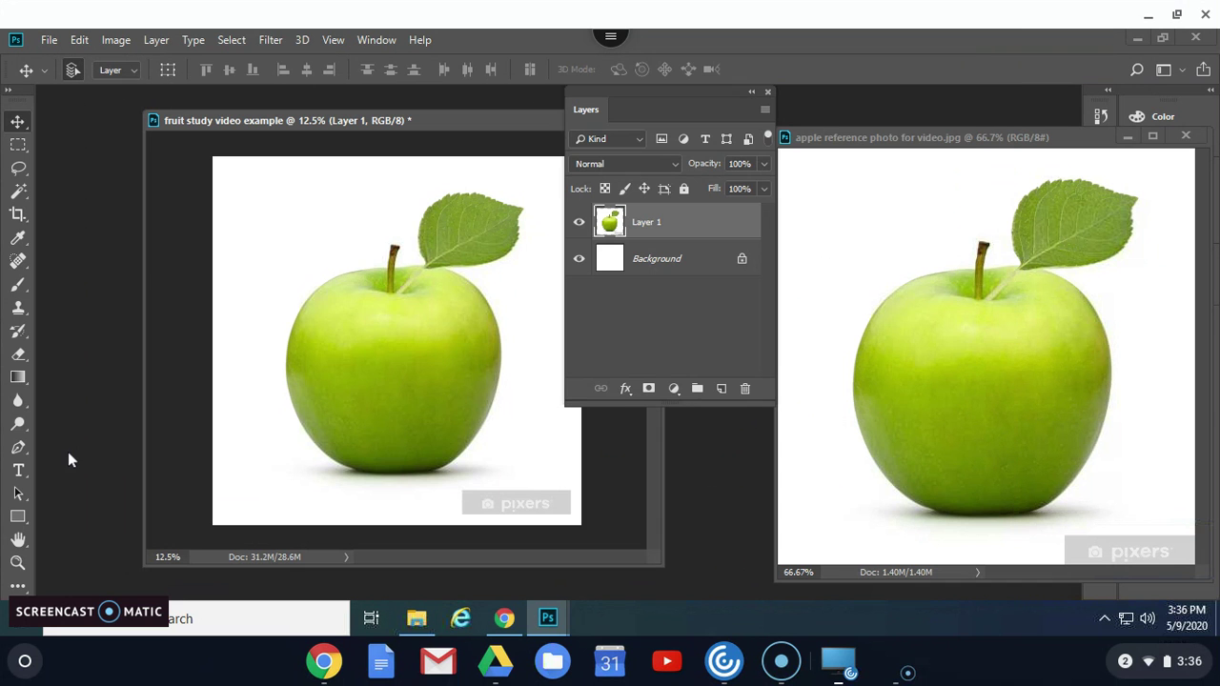
- Delete the apple's white background with the Magic Wand, hide the Background layer, and deselect
click(19, 194)
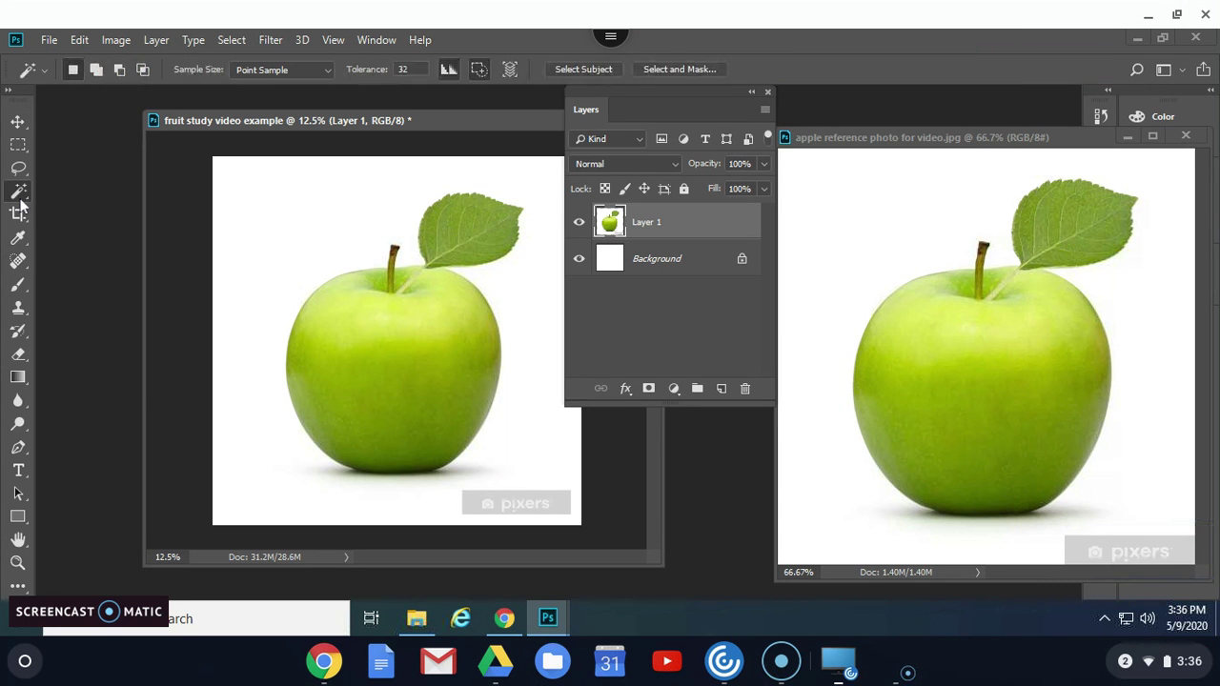
click(273, 283)
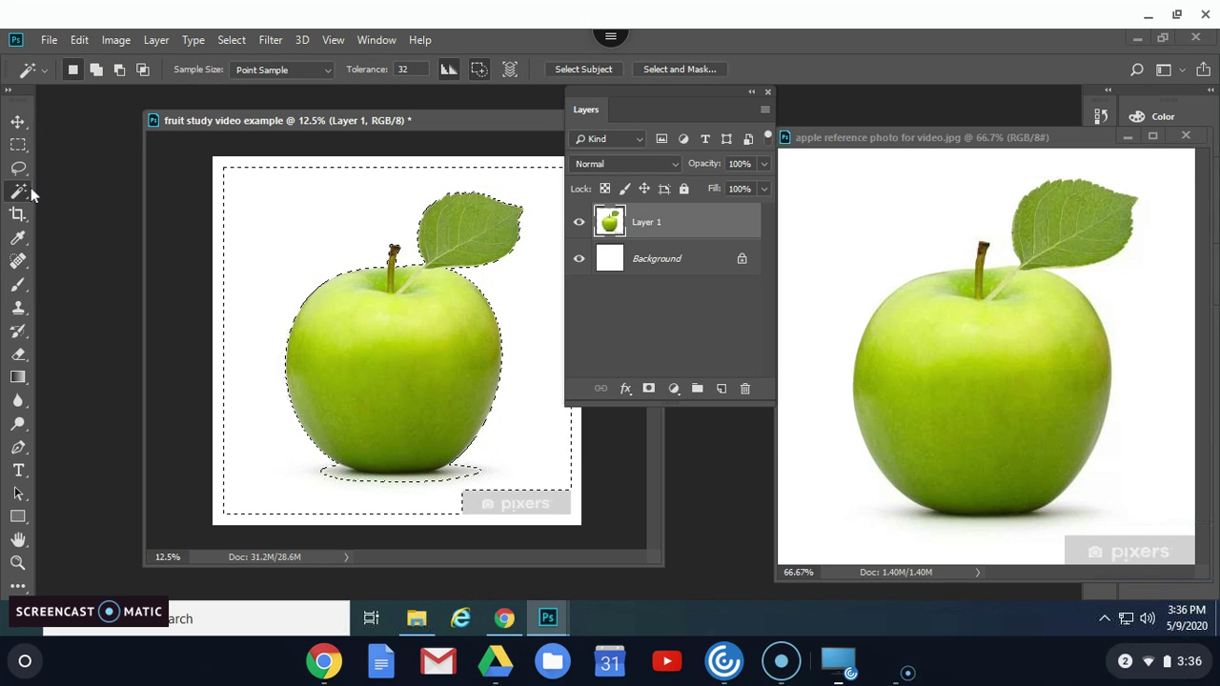
key(Delete)
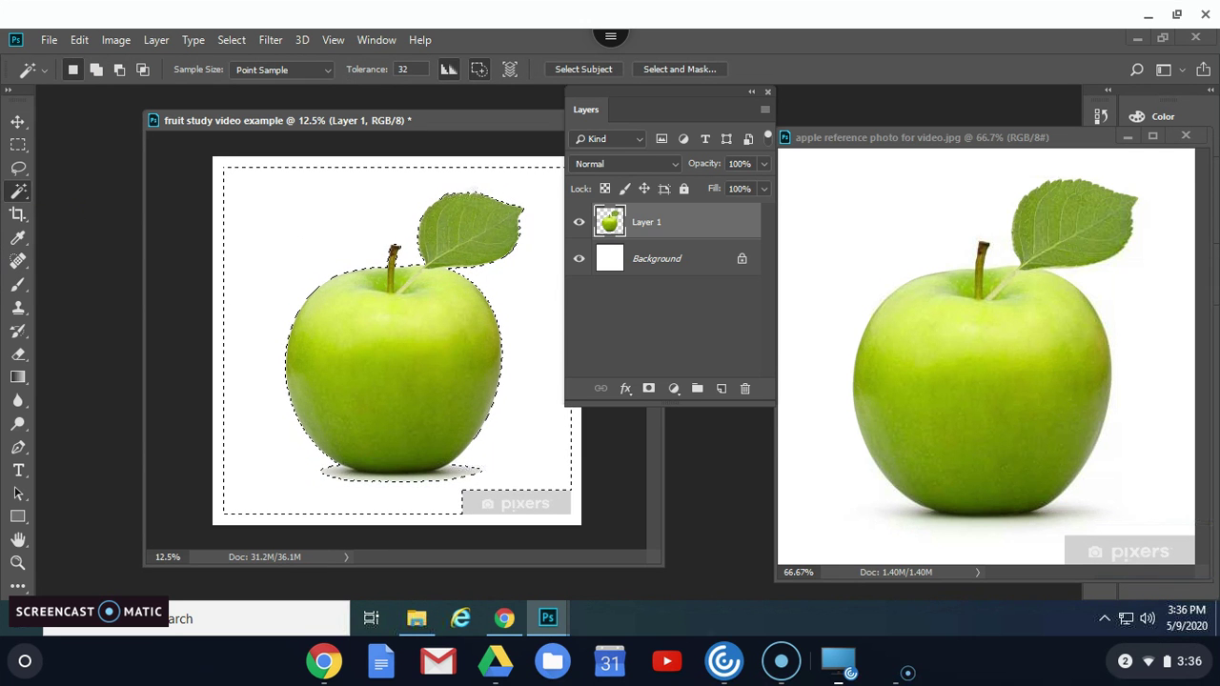
click(579, 265)
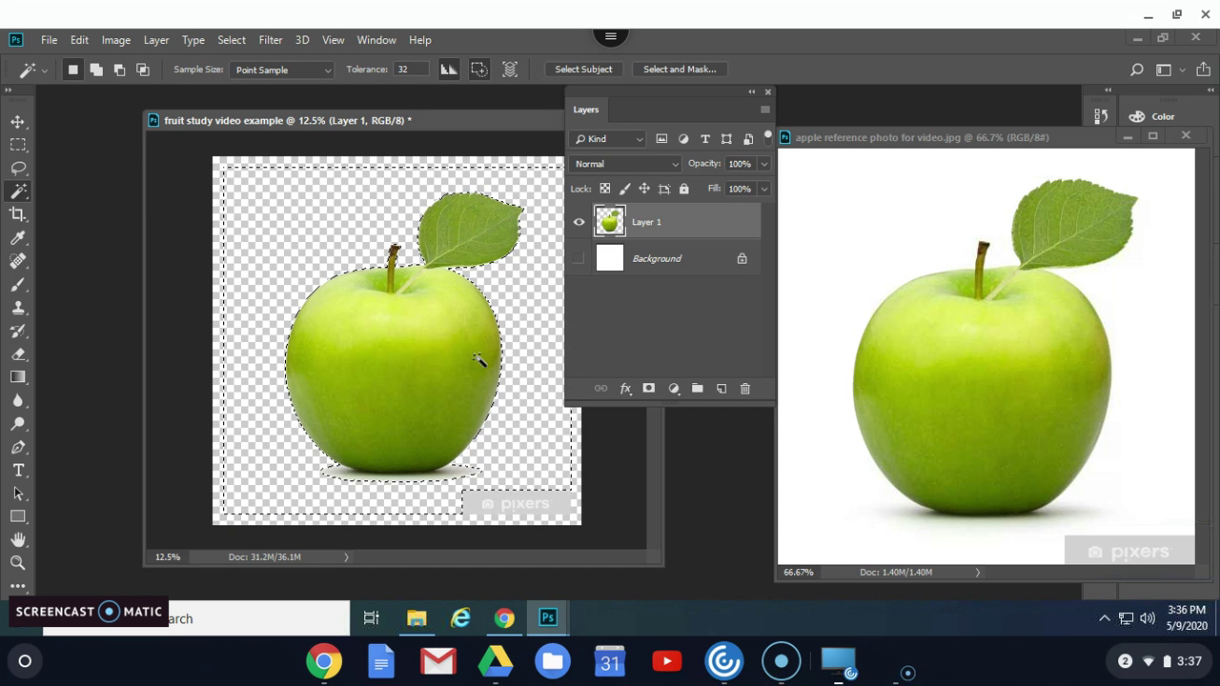
key(ctrl+d)
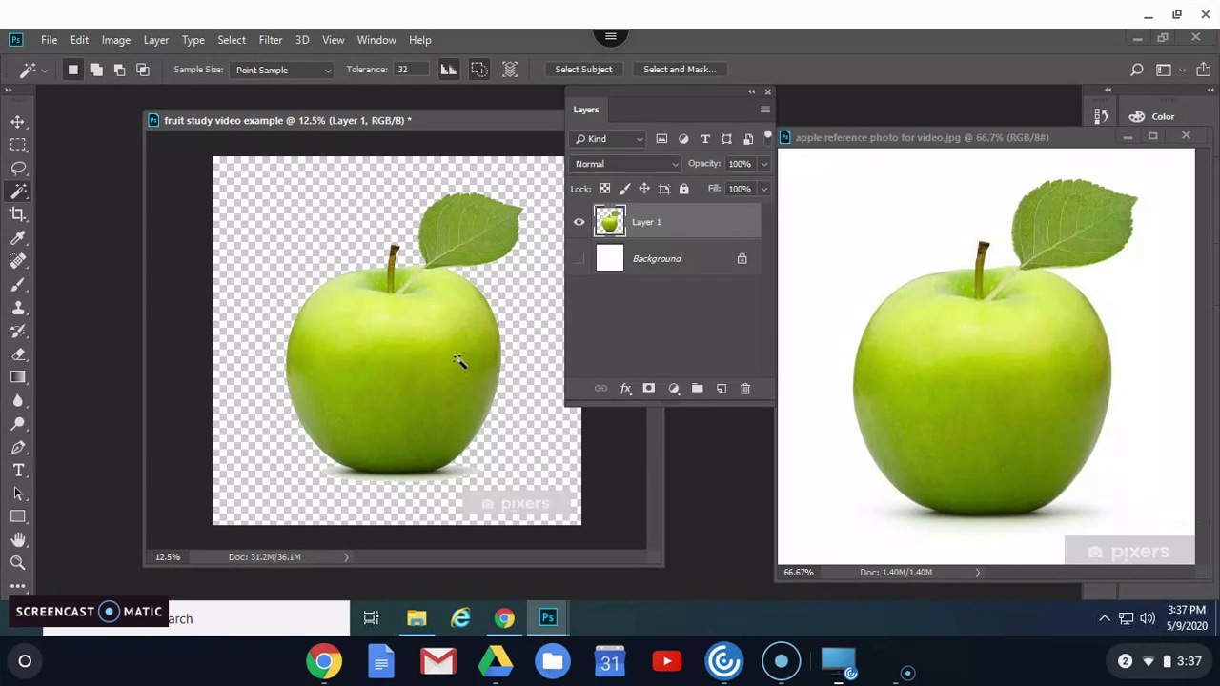
click(504, 619)
- Scroll the apple tutorial PDF to slide 7, Filter > Stylize > Find Edges
scroll(248, 385, down, 2)
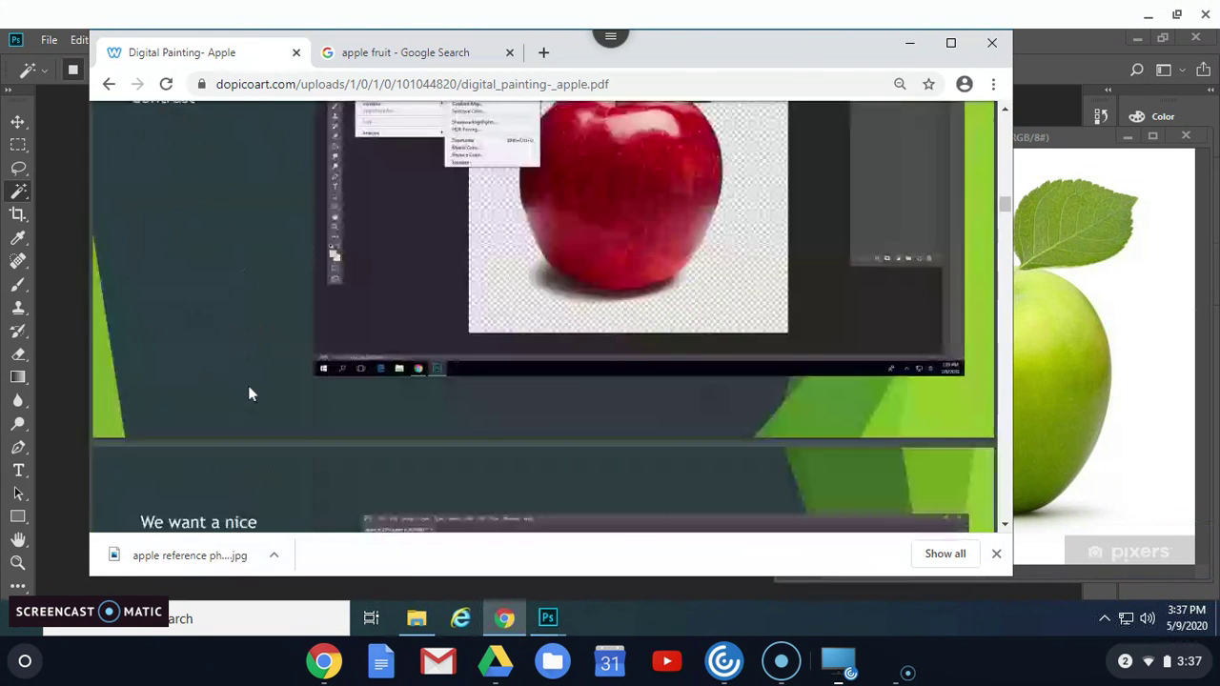
scroll(248, 385, down, 5)
scroll(248, 385, down, 1)
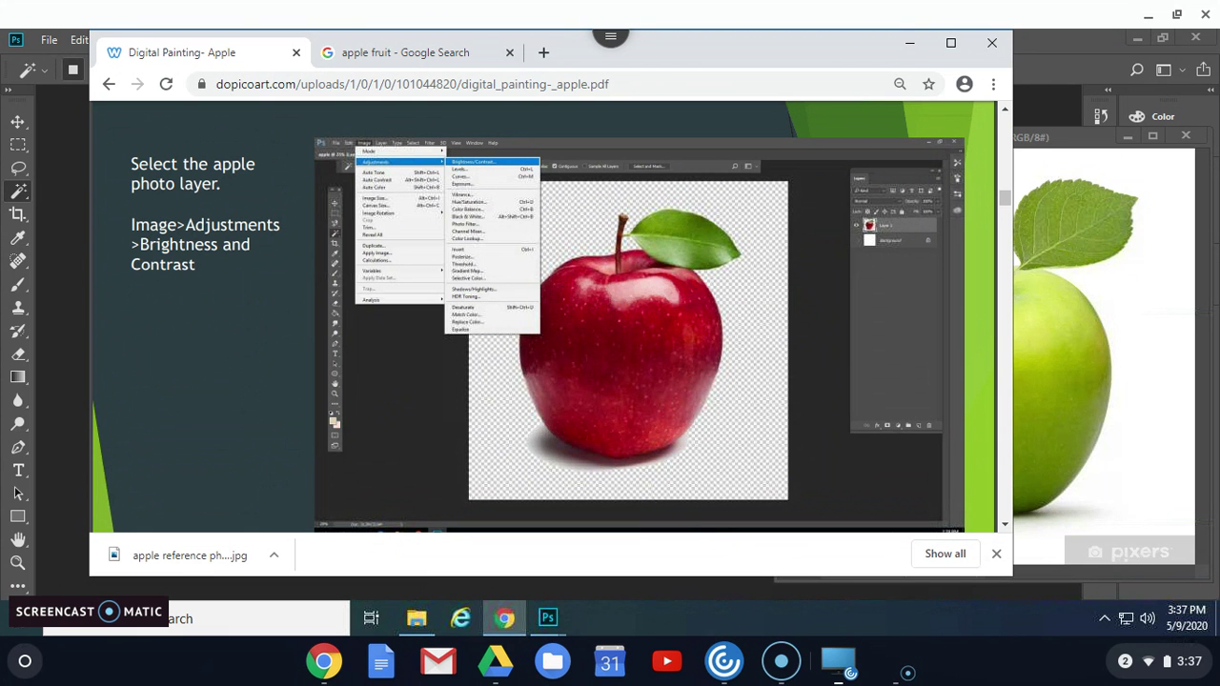
scroll(613, 296, down, 5)
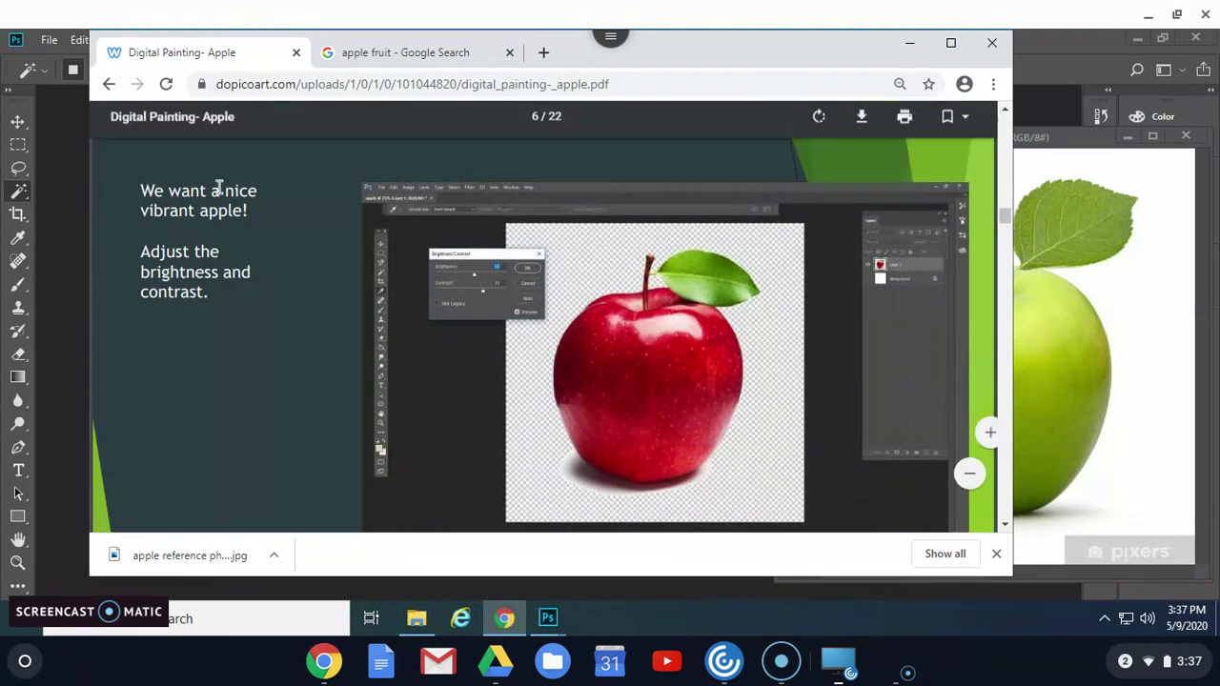
scroll(214, 235, down, 1)
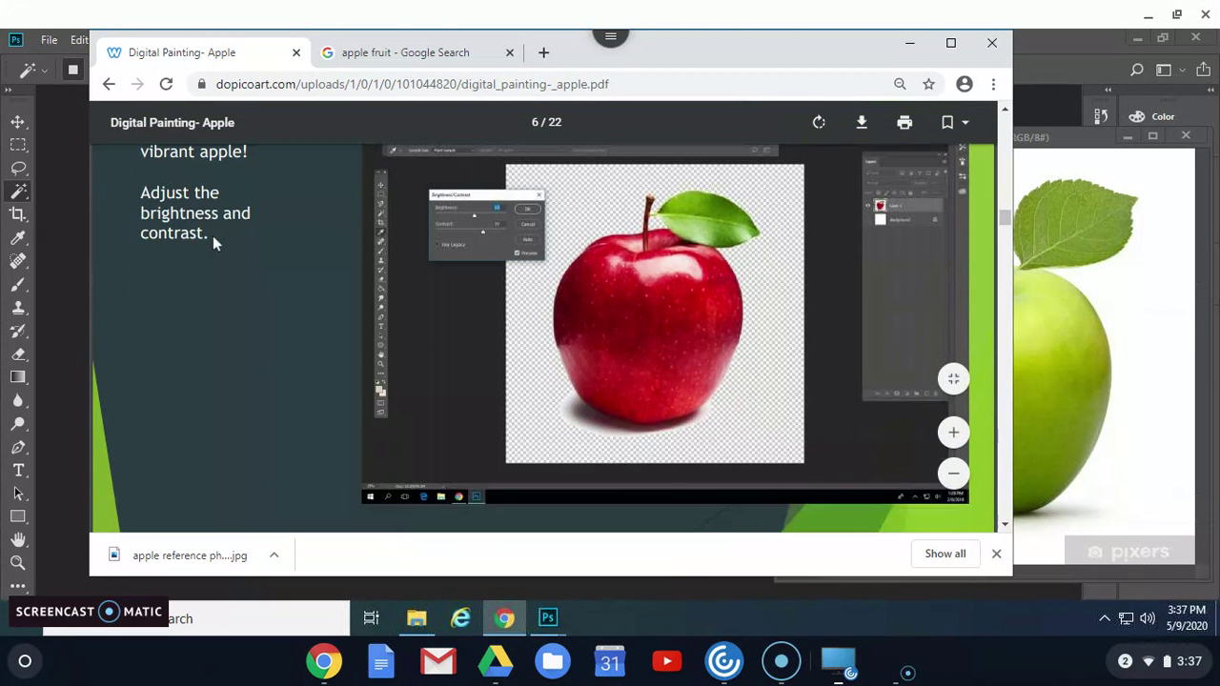
scroll(143, 370, down, 6)
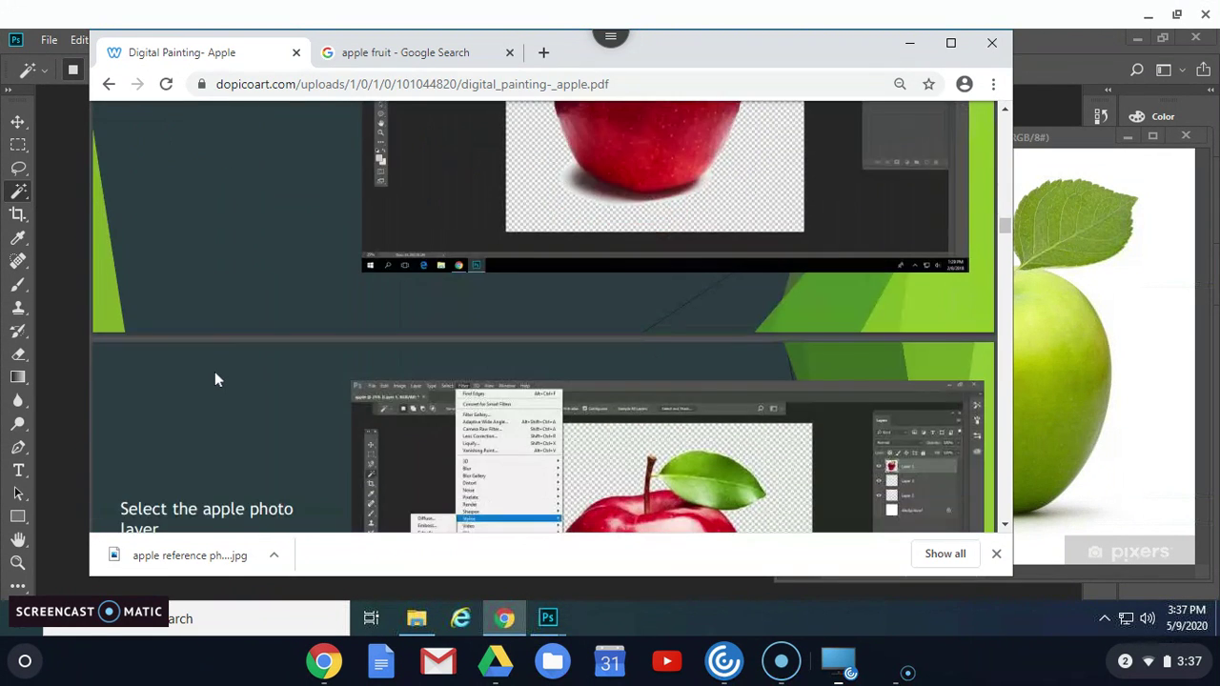
scroll(214, 378, down, 3)
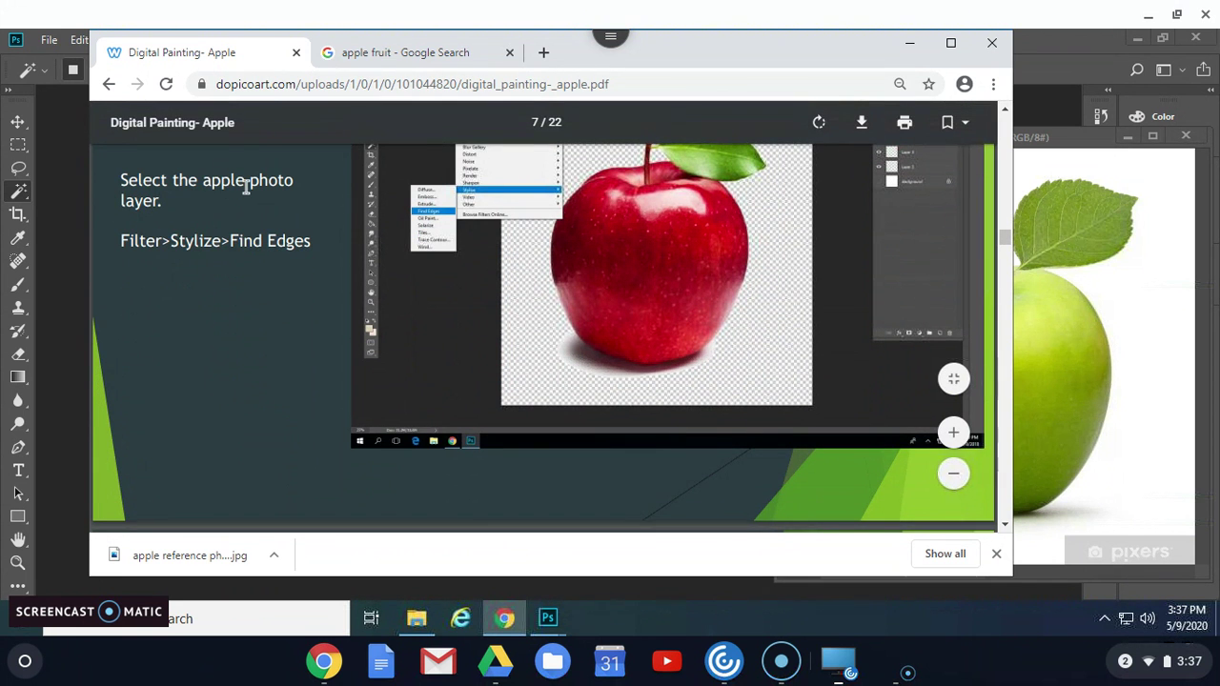
scroll(282, 243, up, 1)
scroll(282, 245, down, 1)
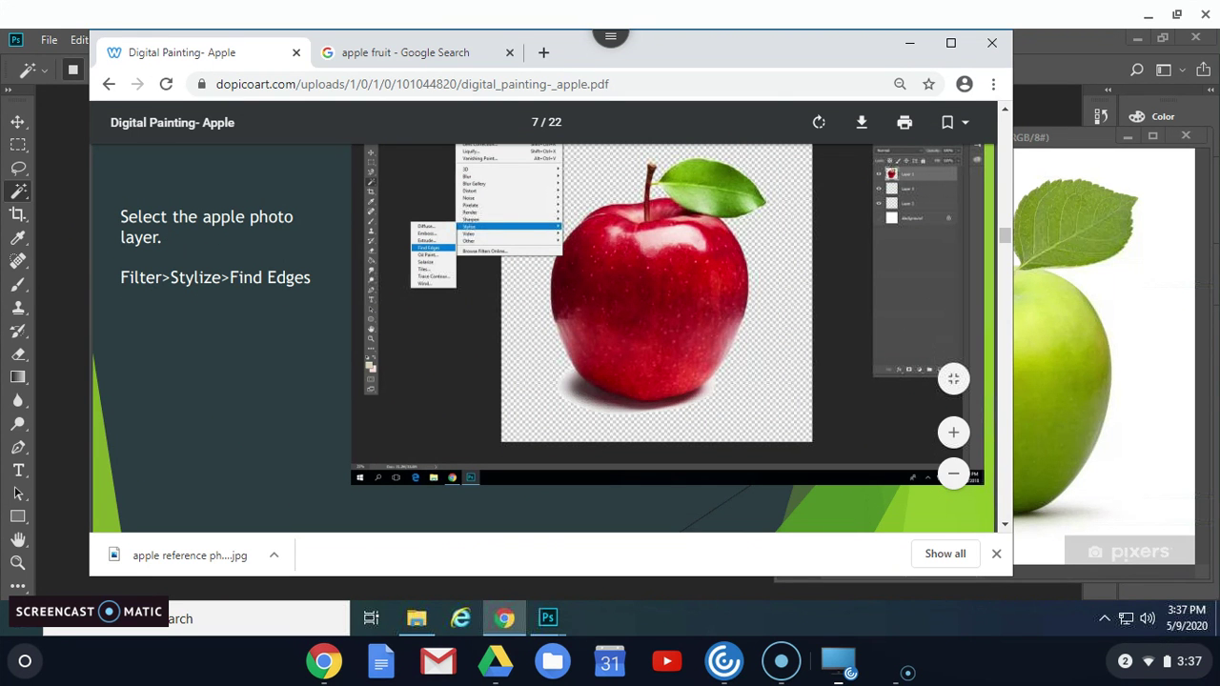
click(1100, 40)
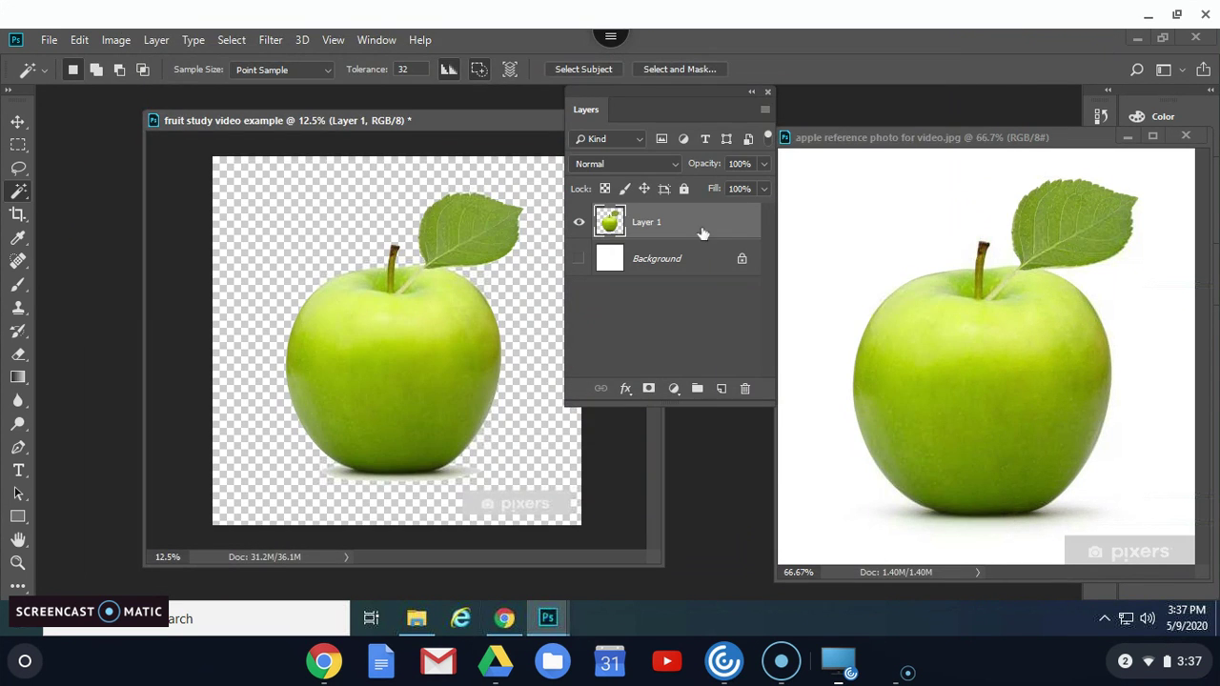
click(271, 41)
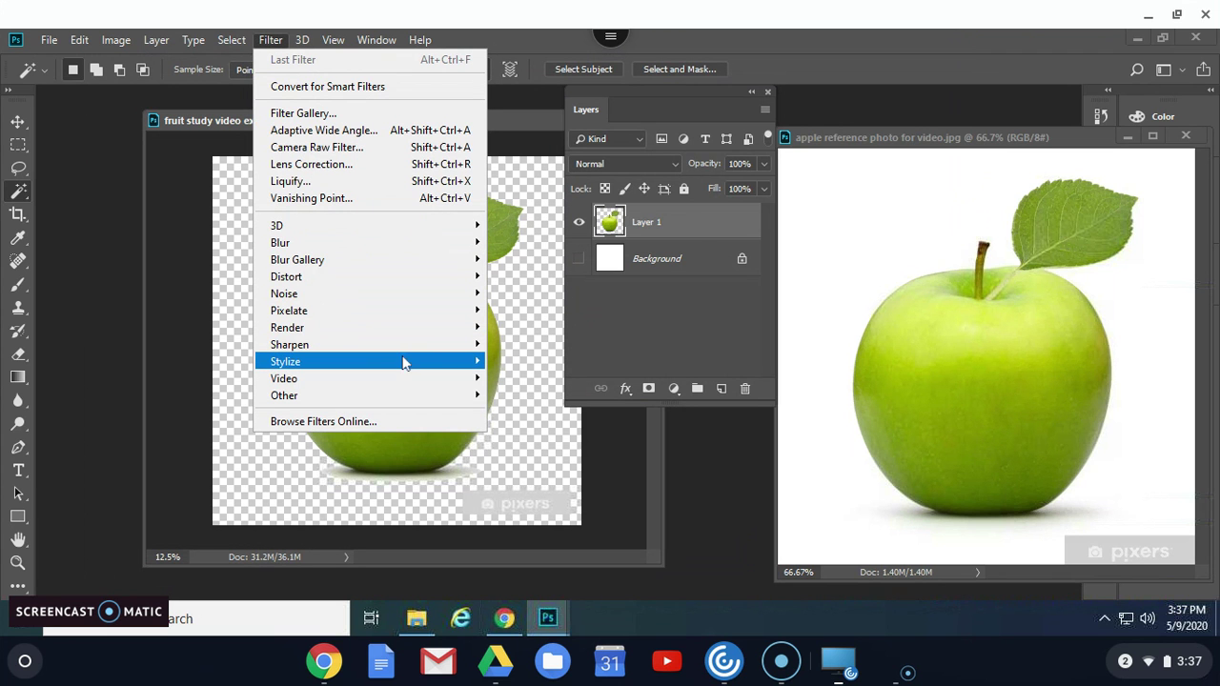
mouse_move(404, 365)
click(532, 413)
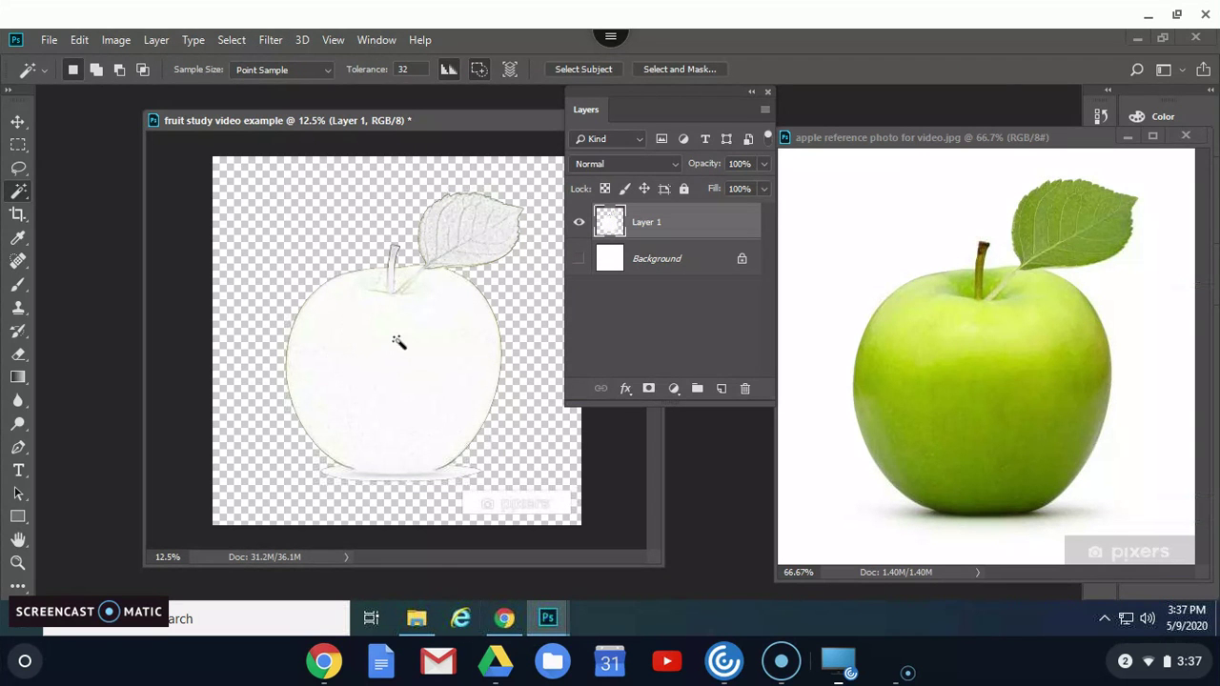
click(507, 619)
scroll(259, 415, down, 5)
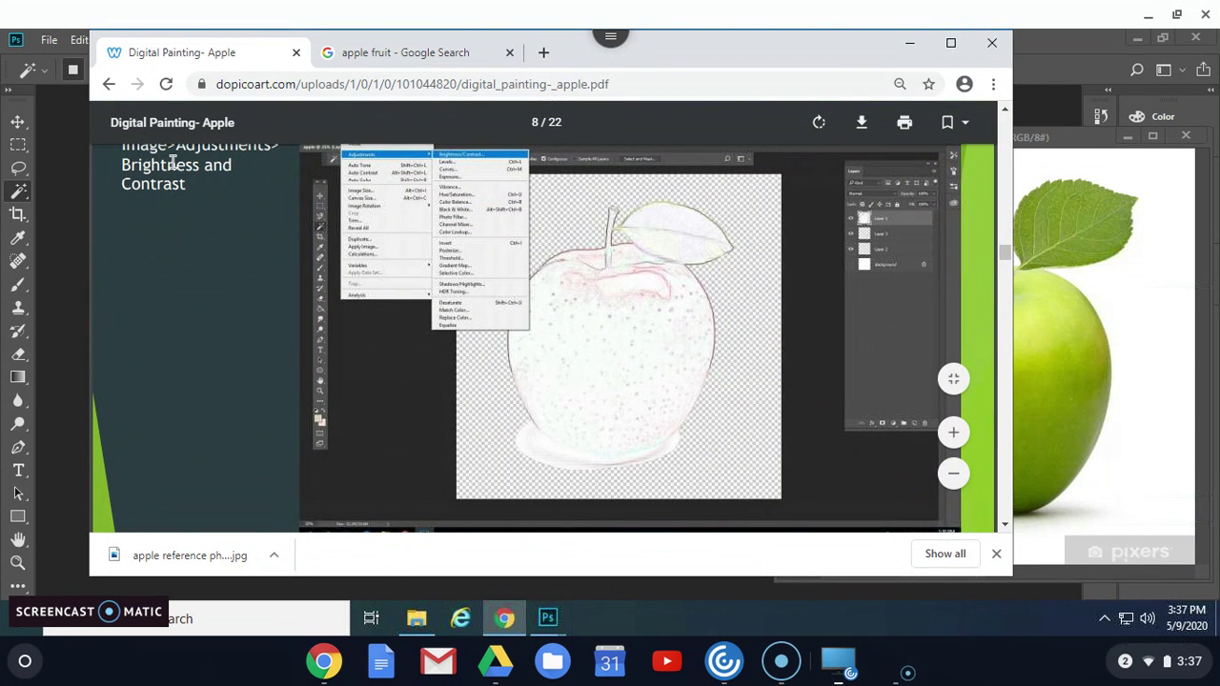
click(1069, 34)
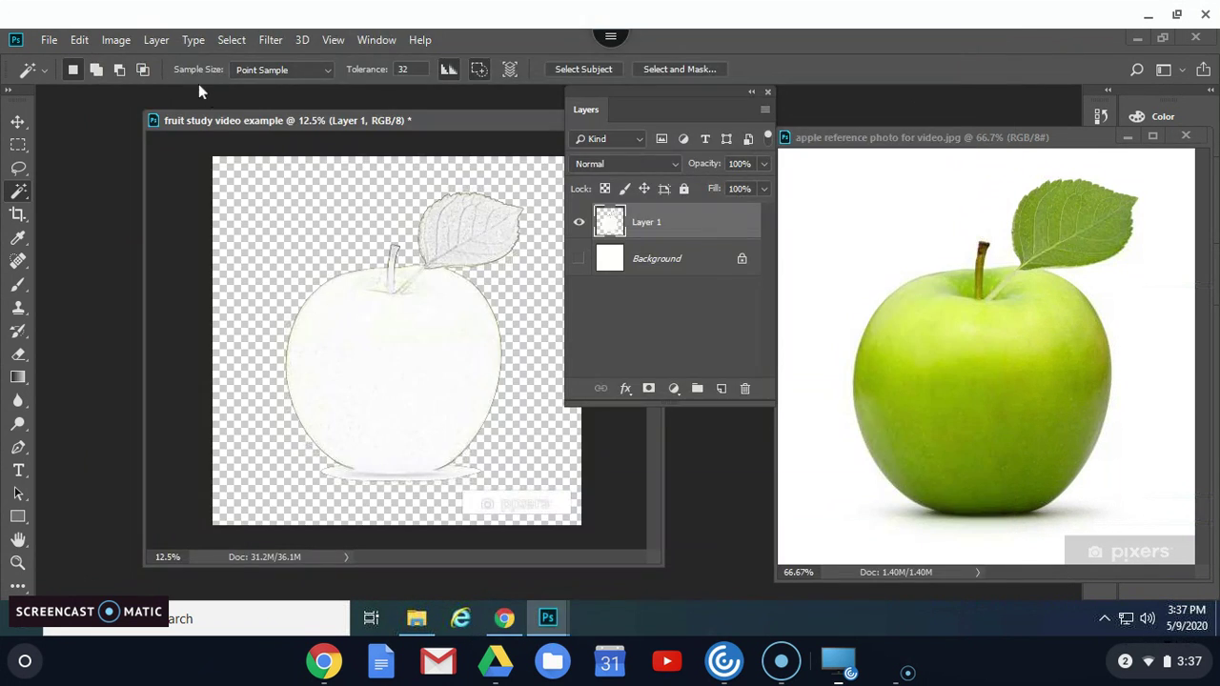
- Apply Brightness/Contrast to the apple sketch with brightness -119 and contrast -9
click(116, 40)
mouse_move(143, 86)
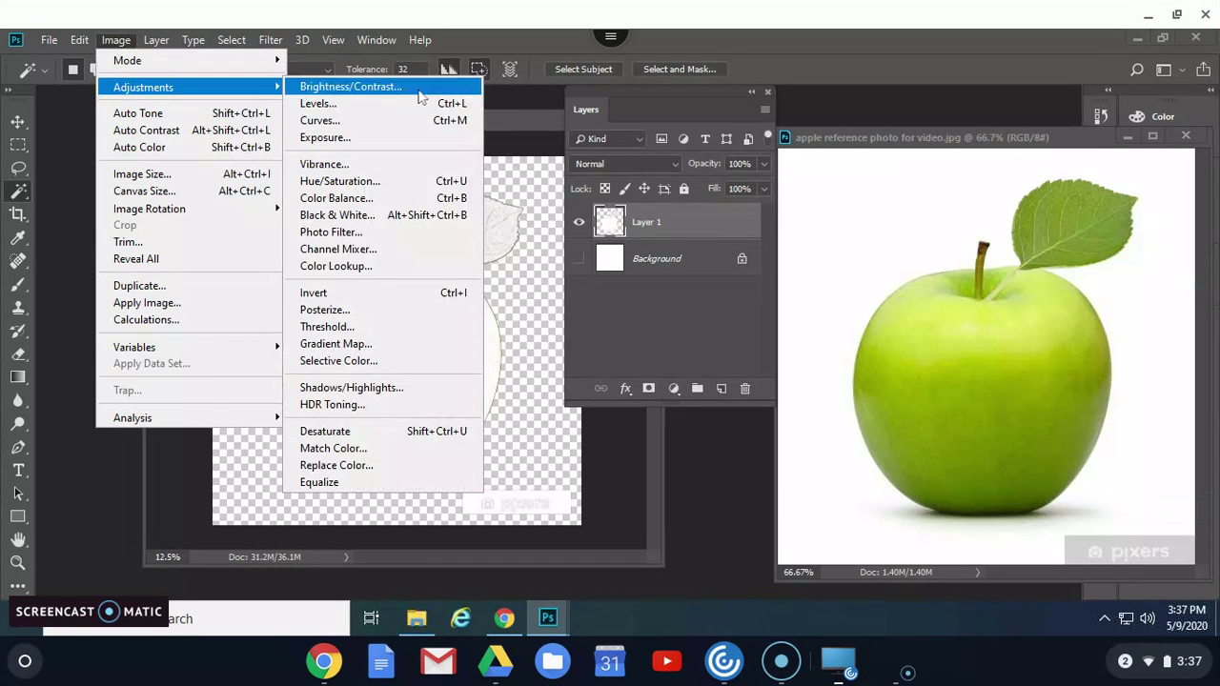
click(417, 88)
mouse_move(563, 199)
mouse_down()
mouse_move(577, 201)
mouse_move(484, 204)
mouse_move(644, 203)
mouse_move(495, 210)
mouse_up()
mouse_move(562, 243)
mouse_down()
mouse_move(585, 245)
mouse_move(511, 241)
mouse_move(603, 245)
mouse_move(547, 245)
mouse_up()
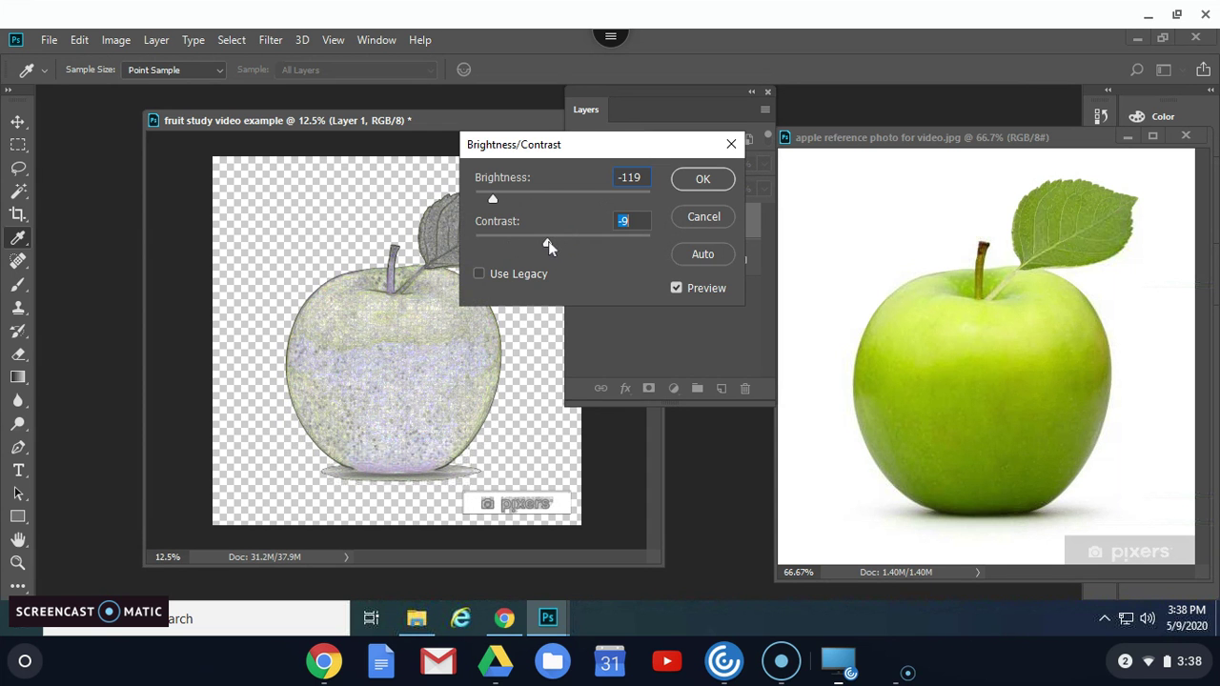
click(705, 180)
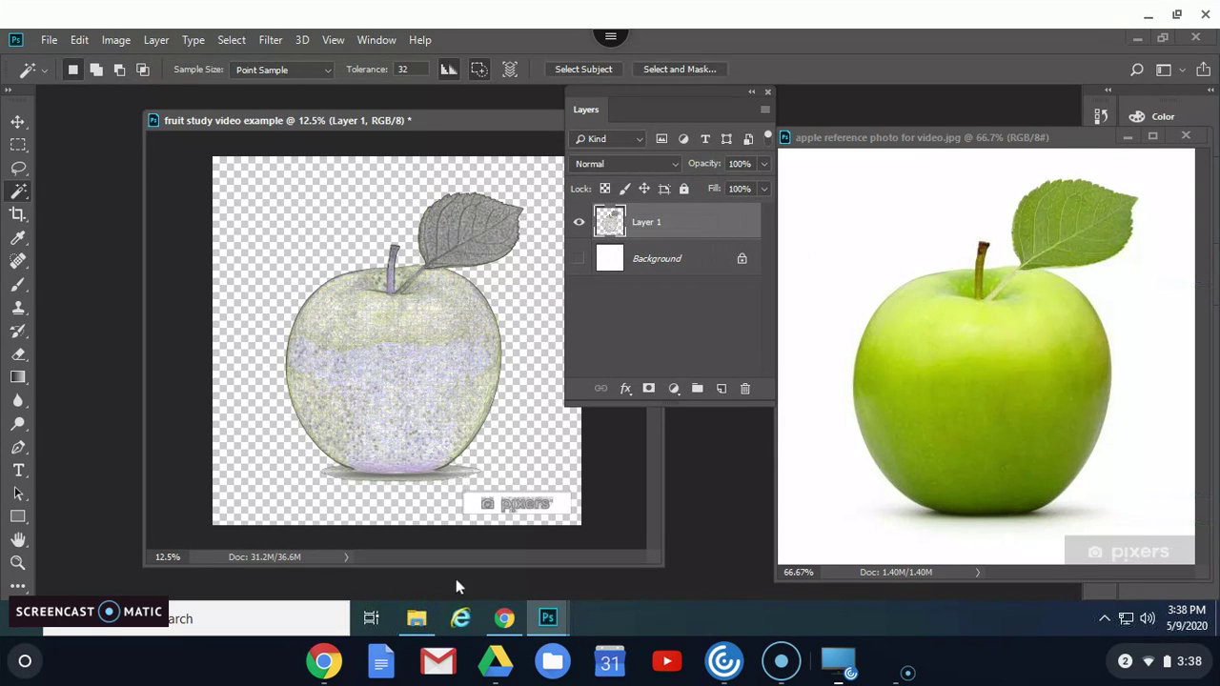
click(503, 619)
scroll(357, 479, down, 3)
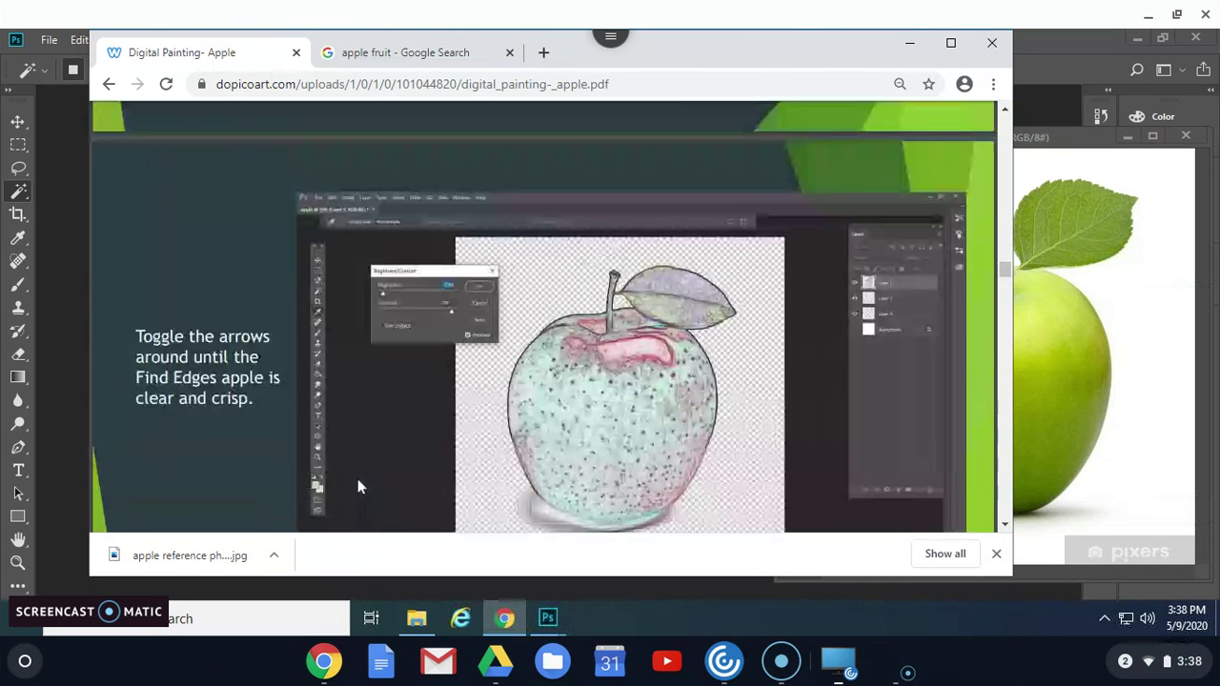
scroll(418, 407, down, 3)
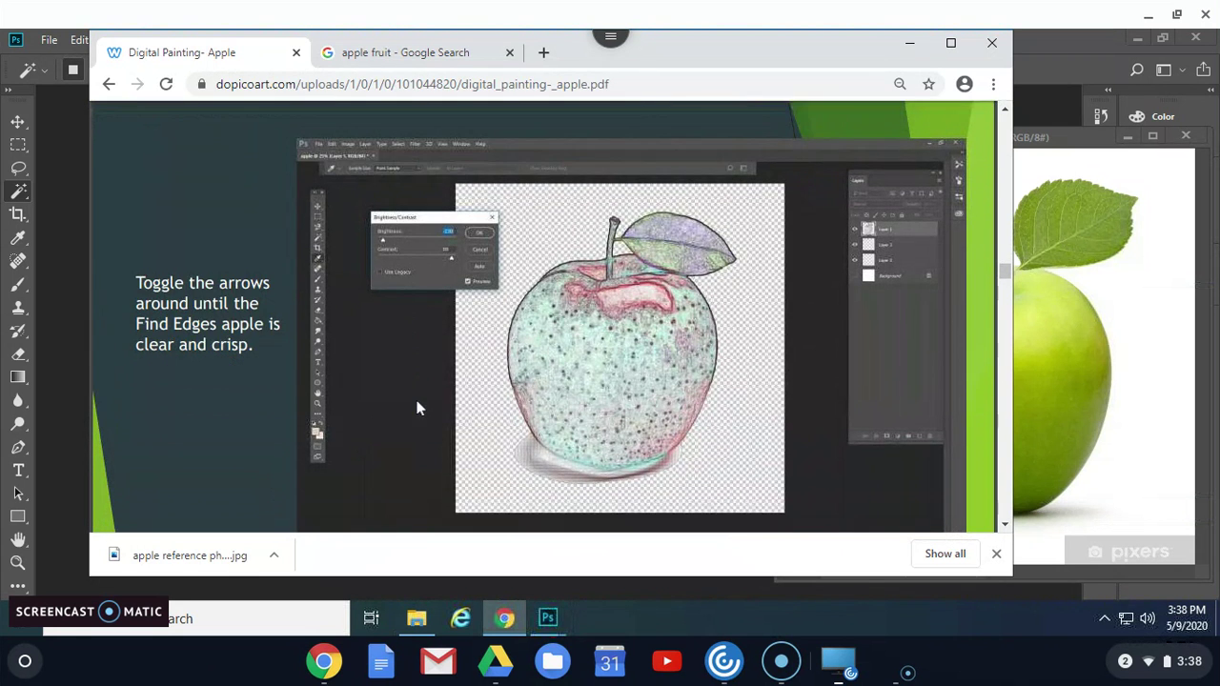
scroll(418, 408, down, 7)
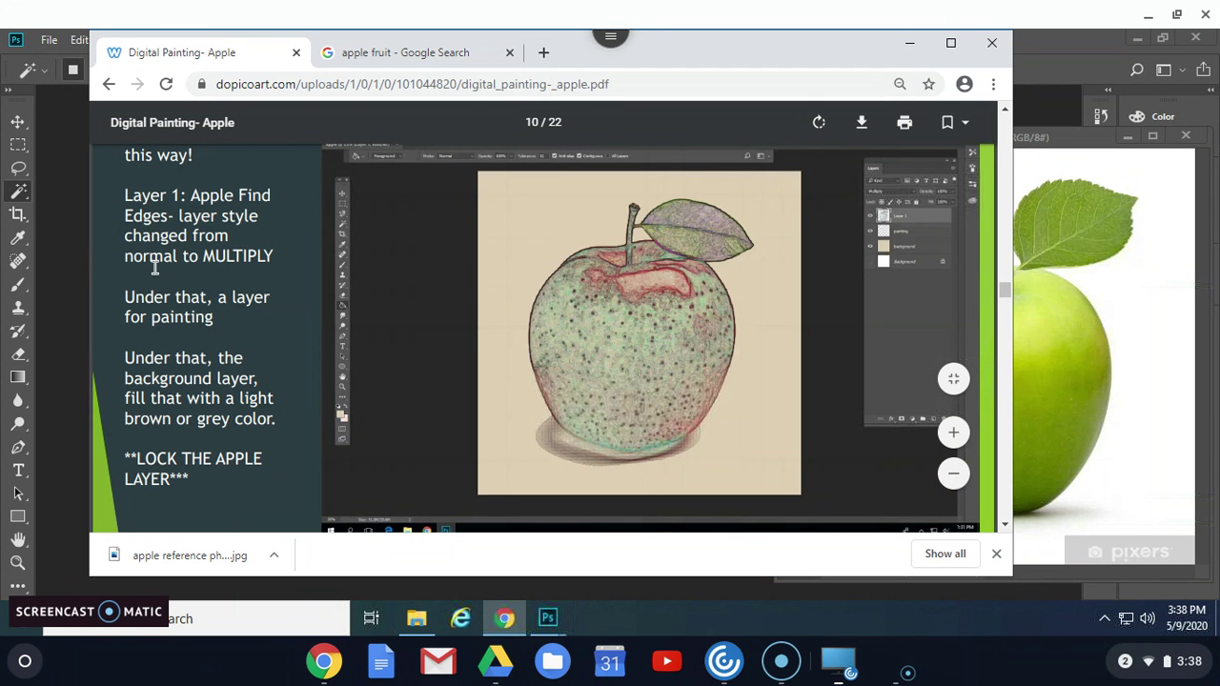
click(1089, 52)
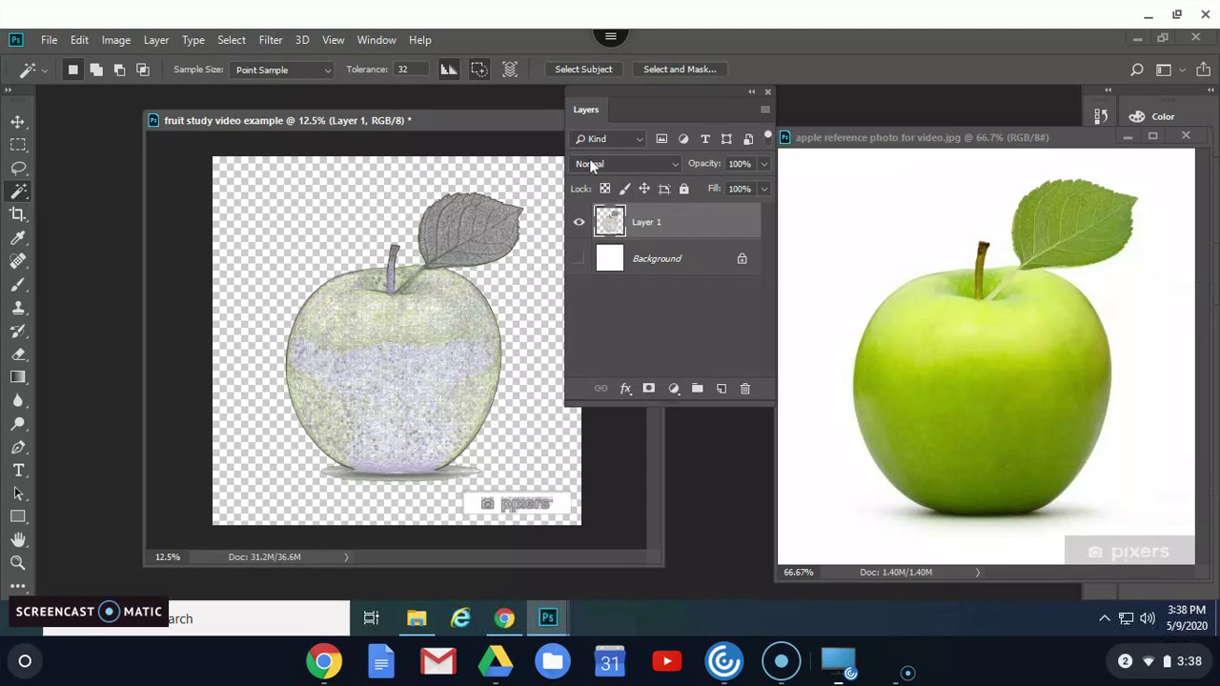
- Set Layer 1 to Multiply and place new Layer 2 and Layer 3 beneath it
click(618, 168)
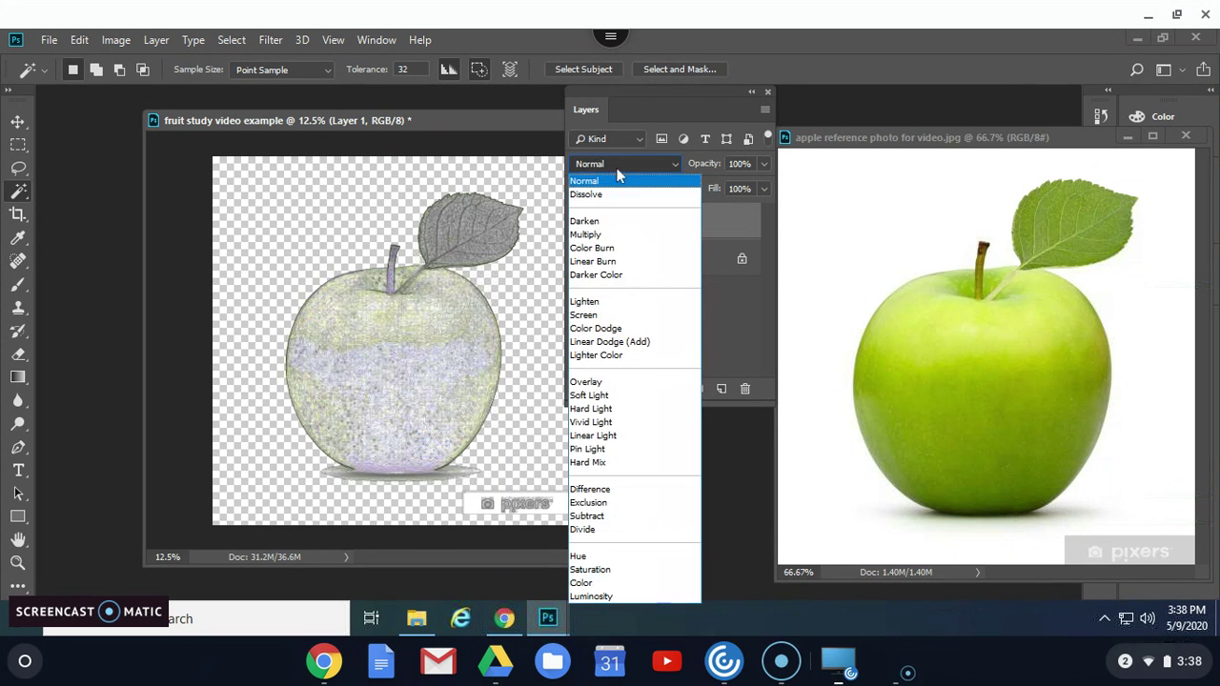
click(646, 236)
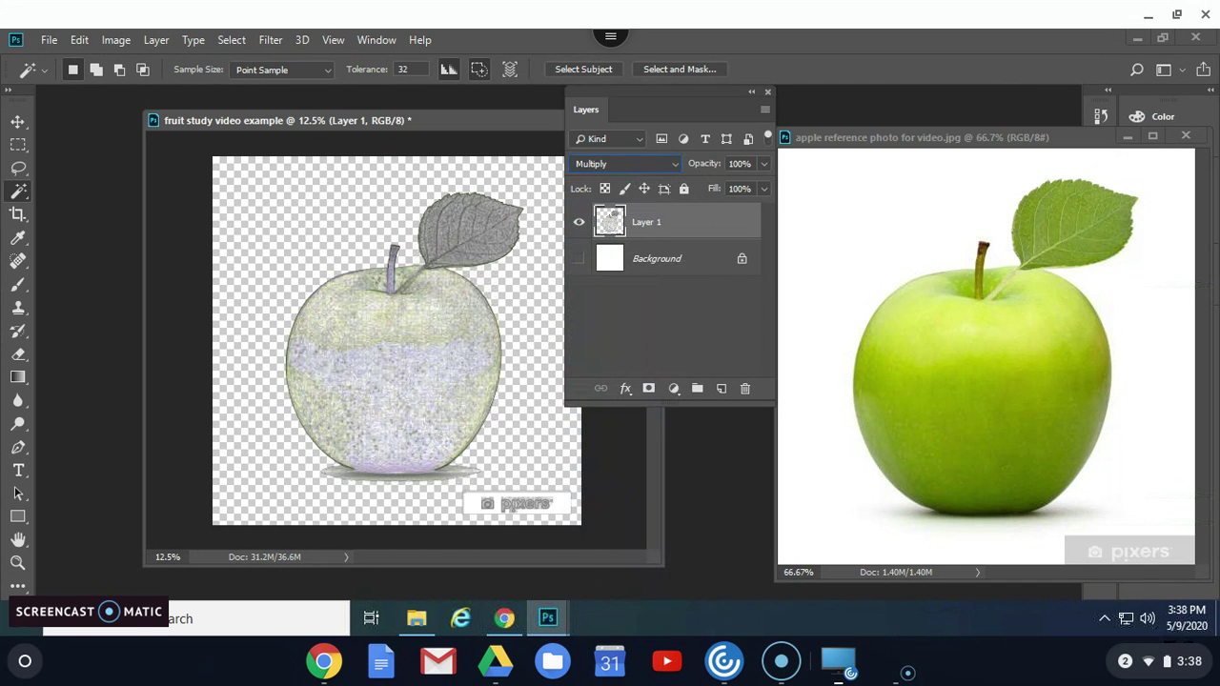
click(722, 389)
click(723, 389)
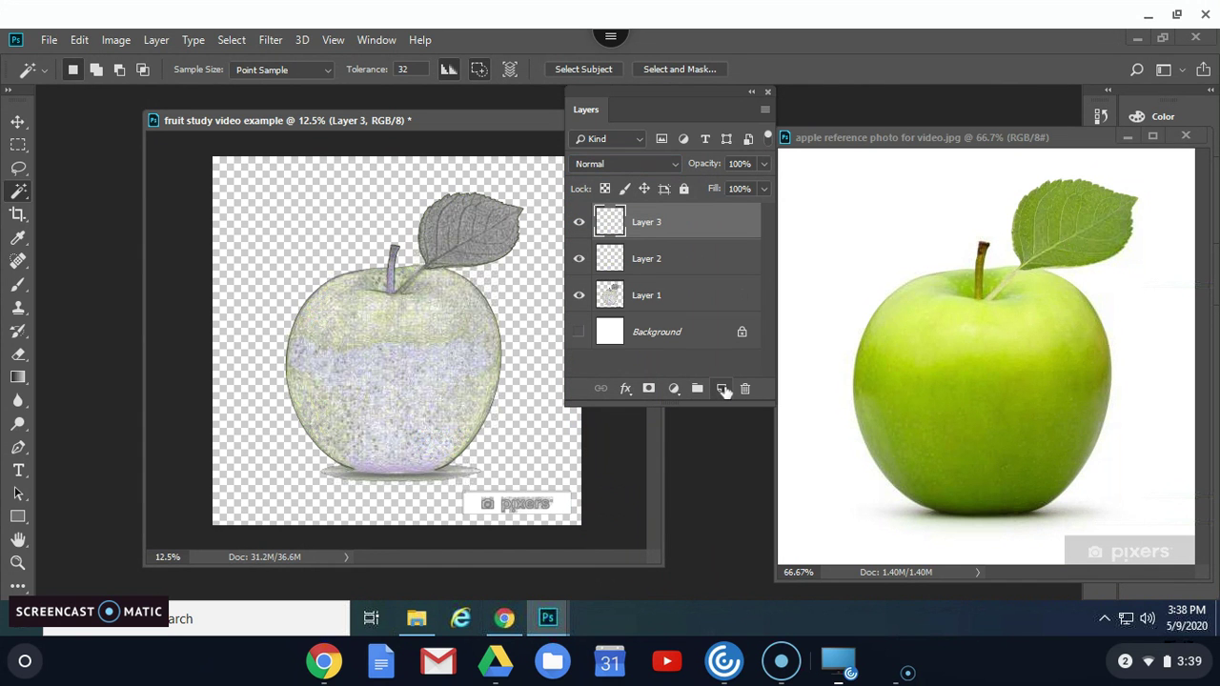
drag(662, 259, 664, 307)
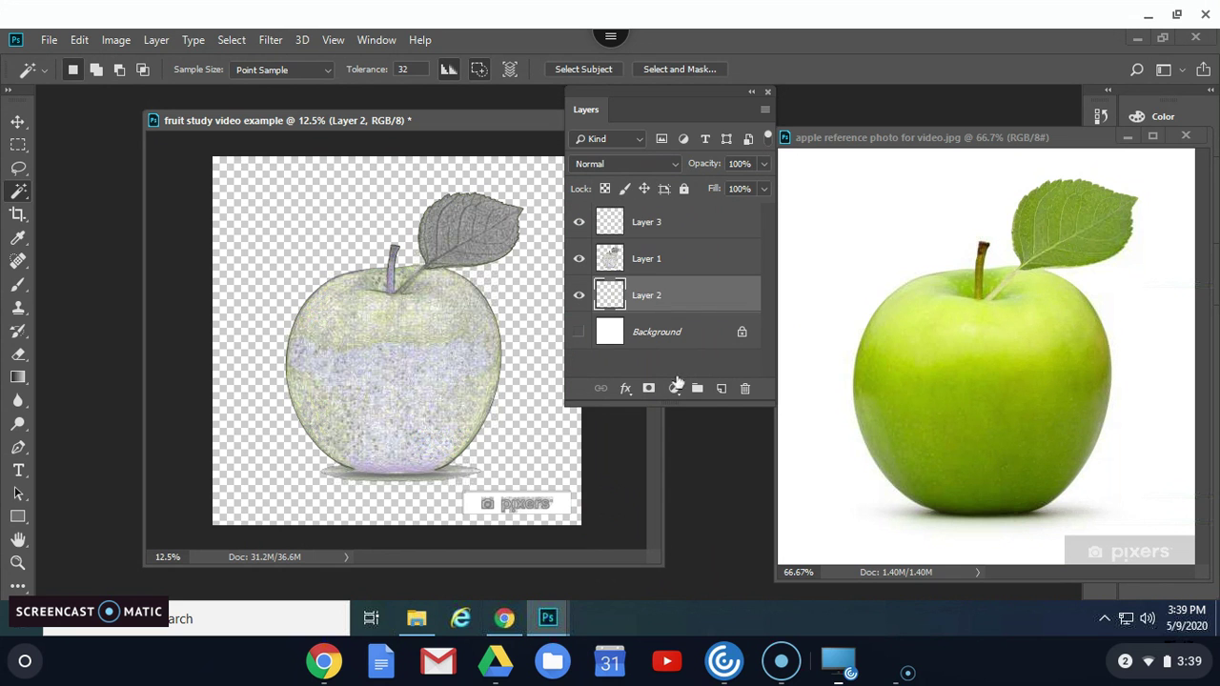
drag(662, 214, 676, 305)
click(643, 229)
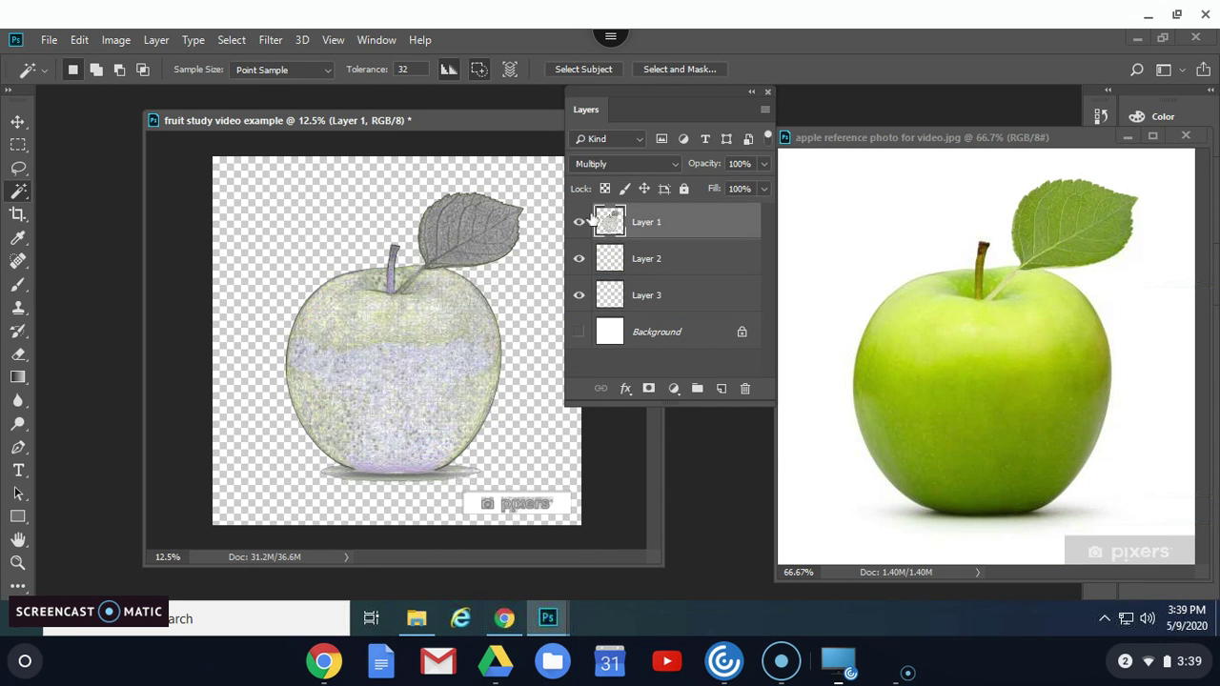
click(677, 301)
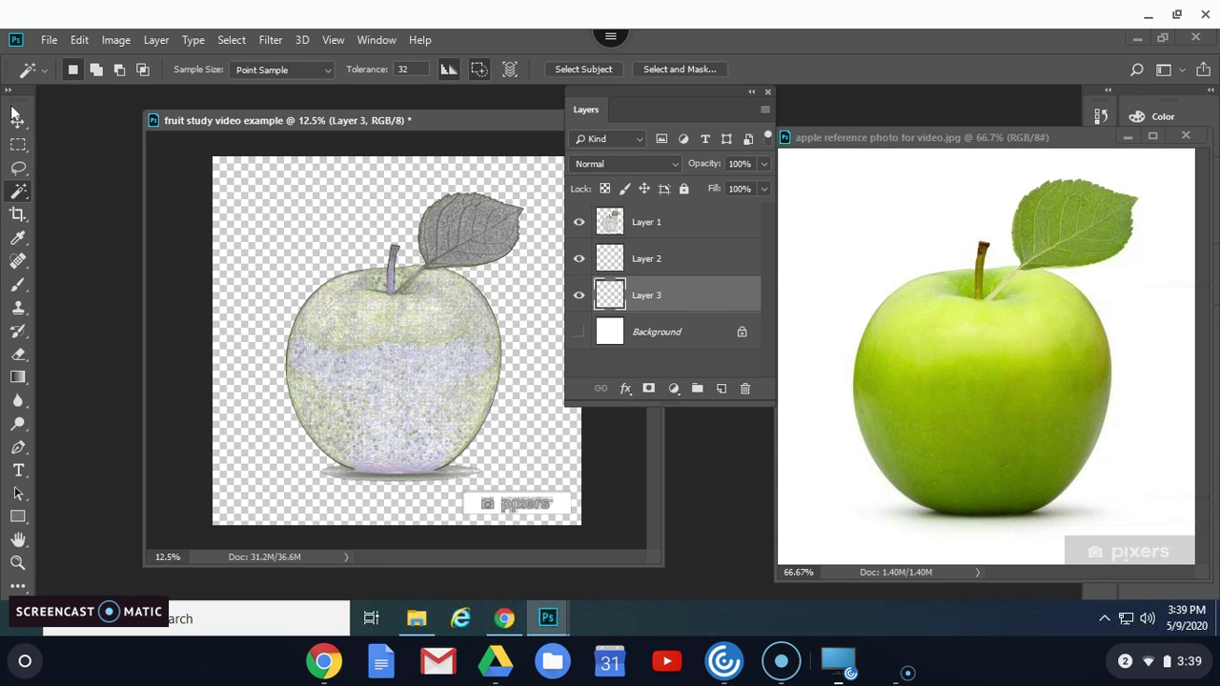
- Fill Layer 3 with light grey a9a9a9 using the Paint Bucket
drag(14, 91, 57, 43)
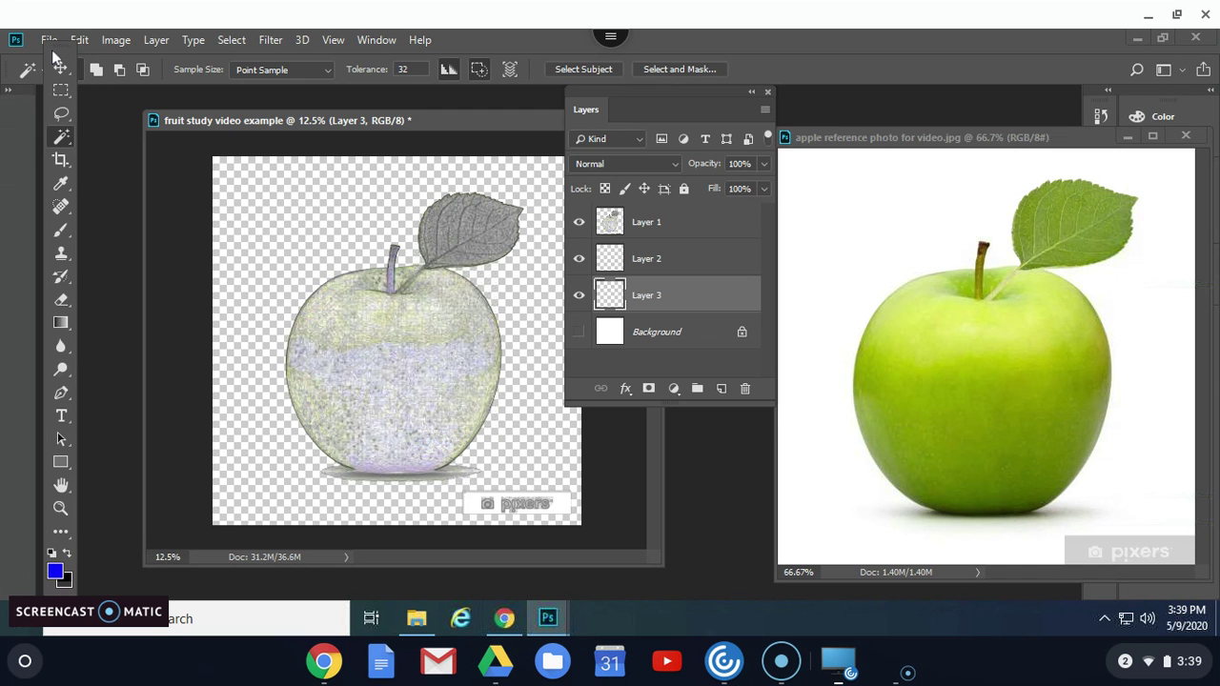
click(55, 570)
drag(400, 262, 327, 201)
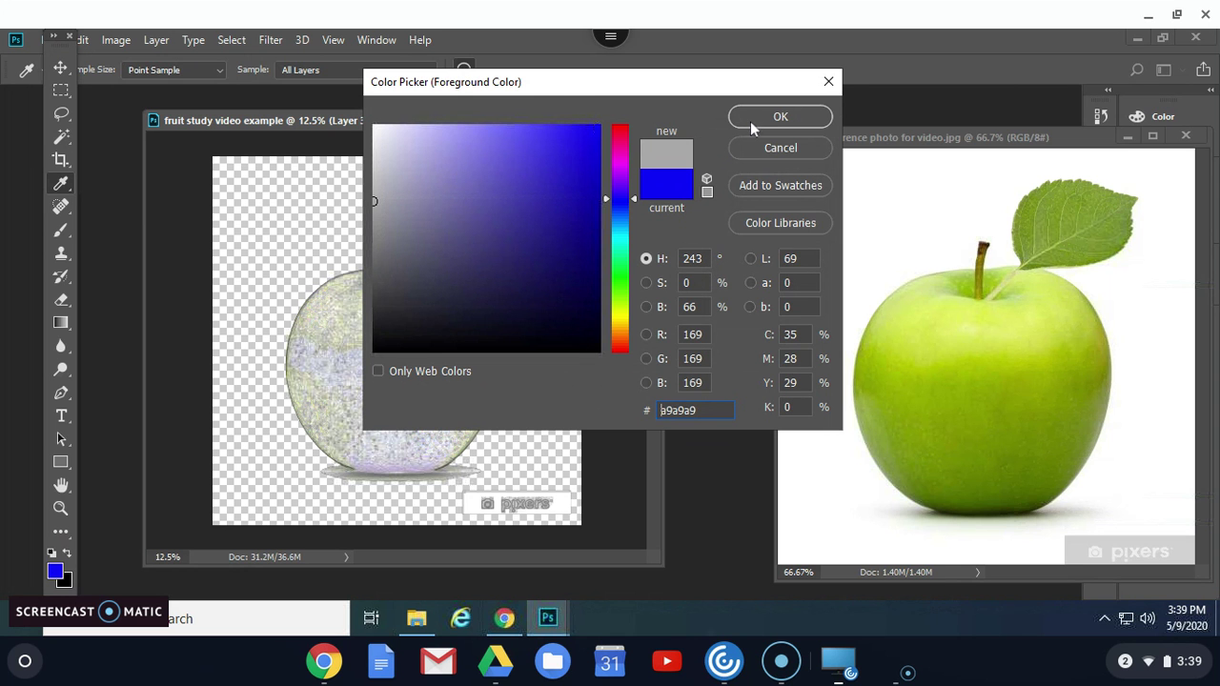
click(752, 124)
click(70, 327)
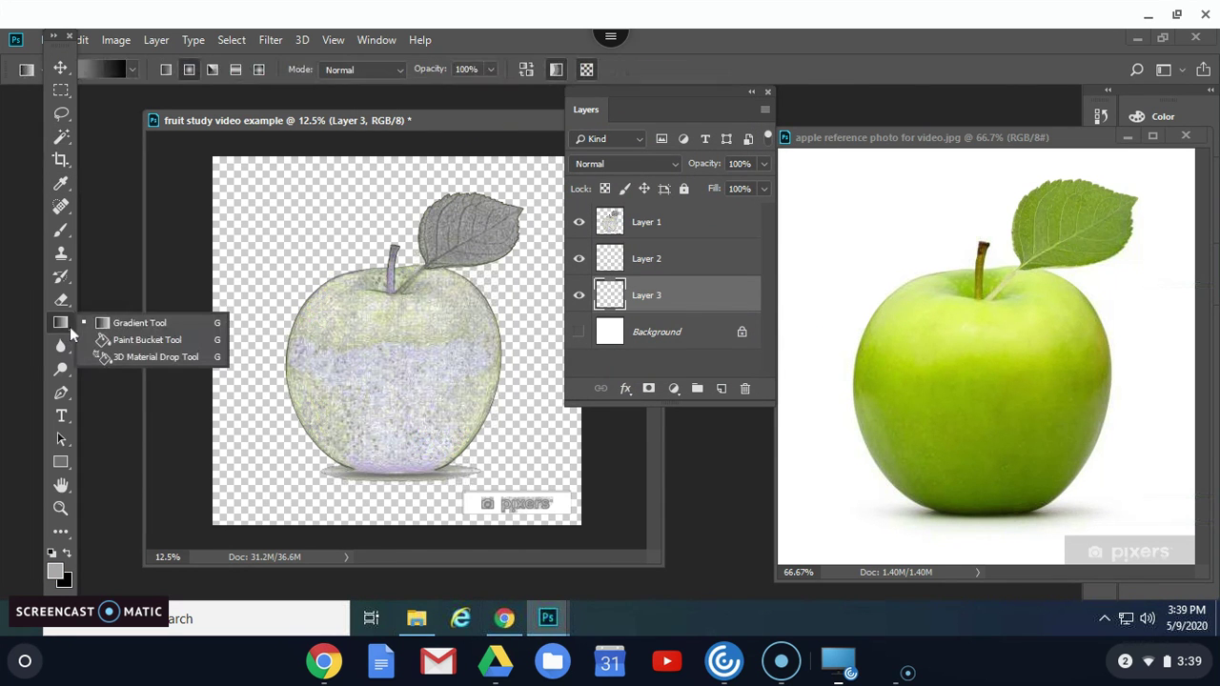
click(100, 339)
click(276, 288)
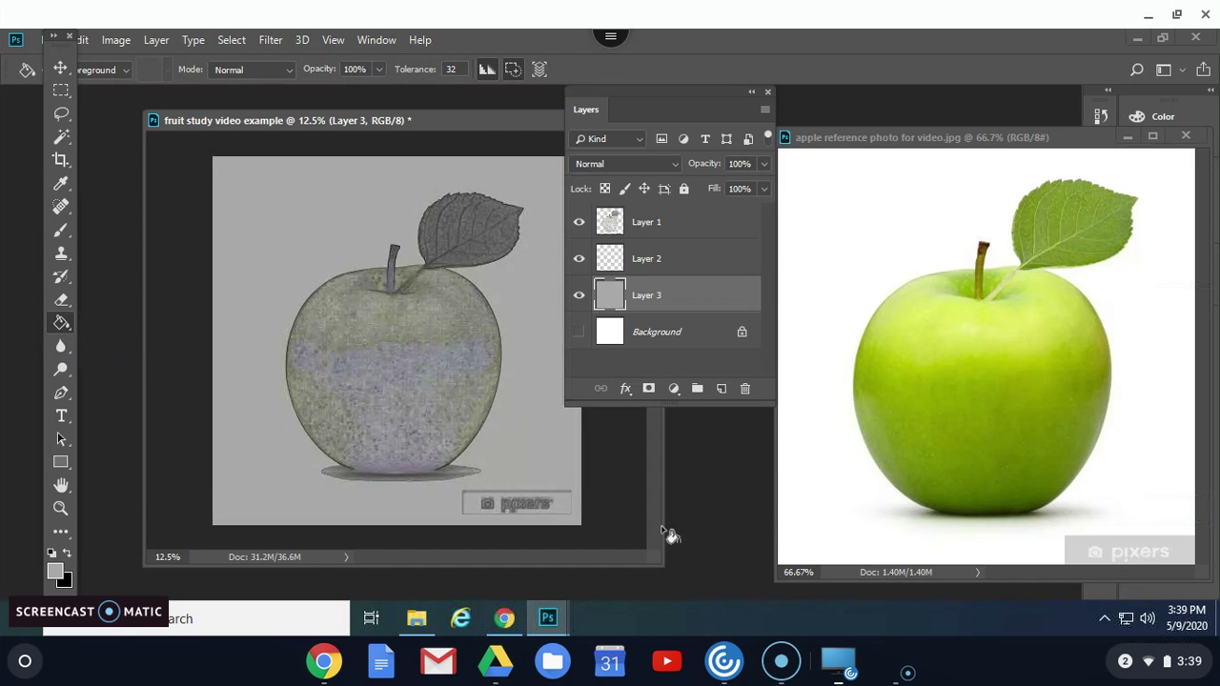
- Lock Layer 3 and the sketch Layer 1, then select Layer 2 for painting
click(683, 188)
click(682, 224)
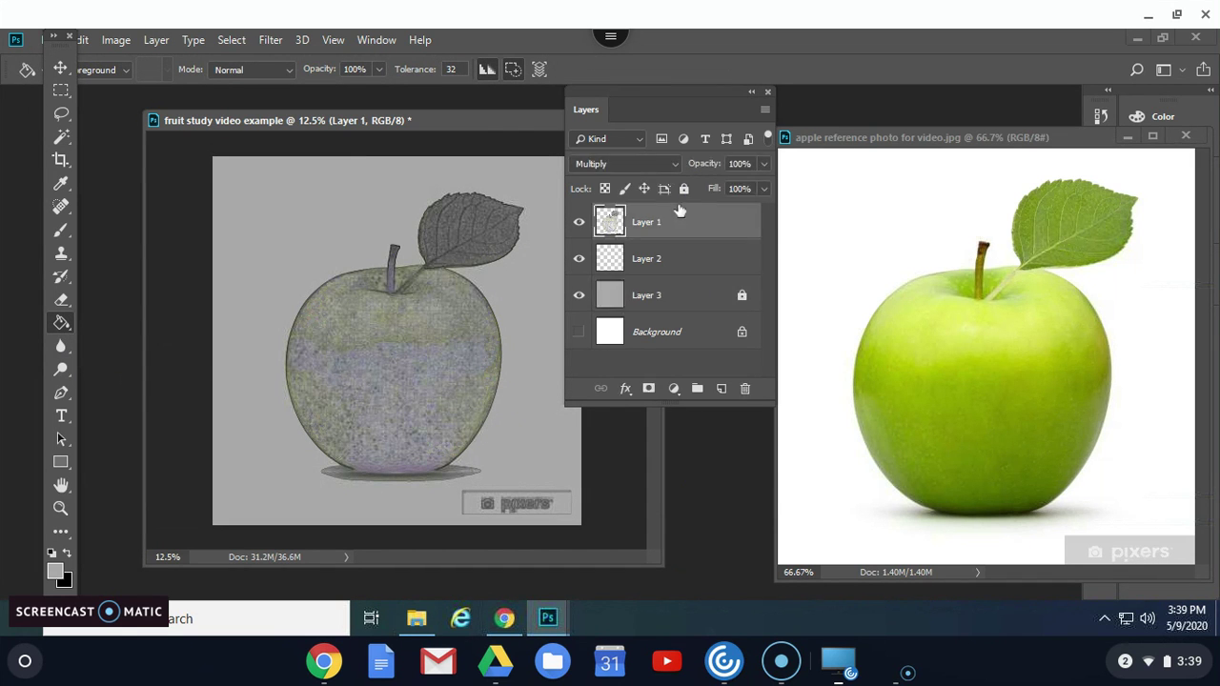
click(683, 189)
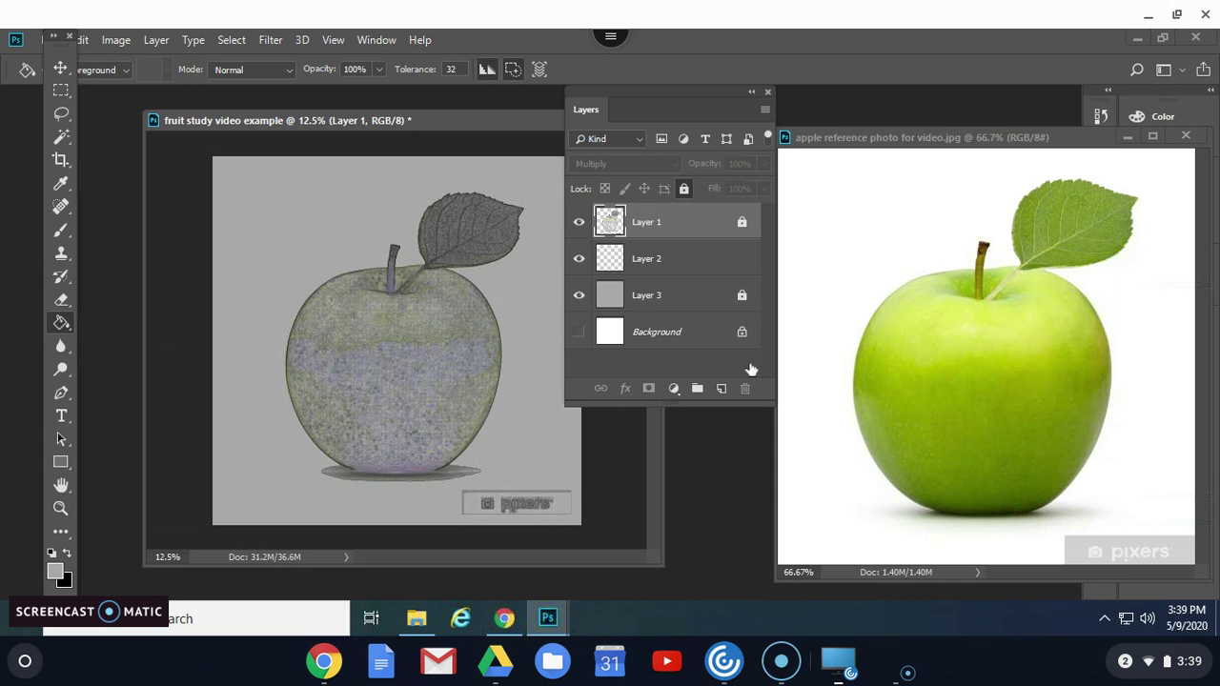
click(648, 261)
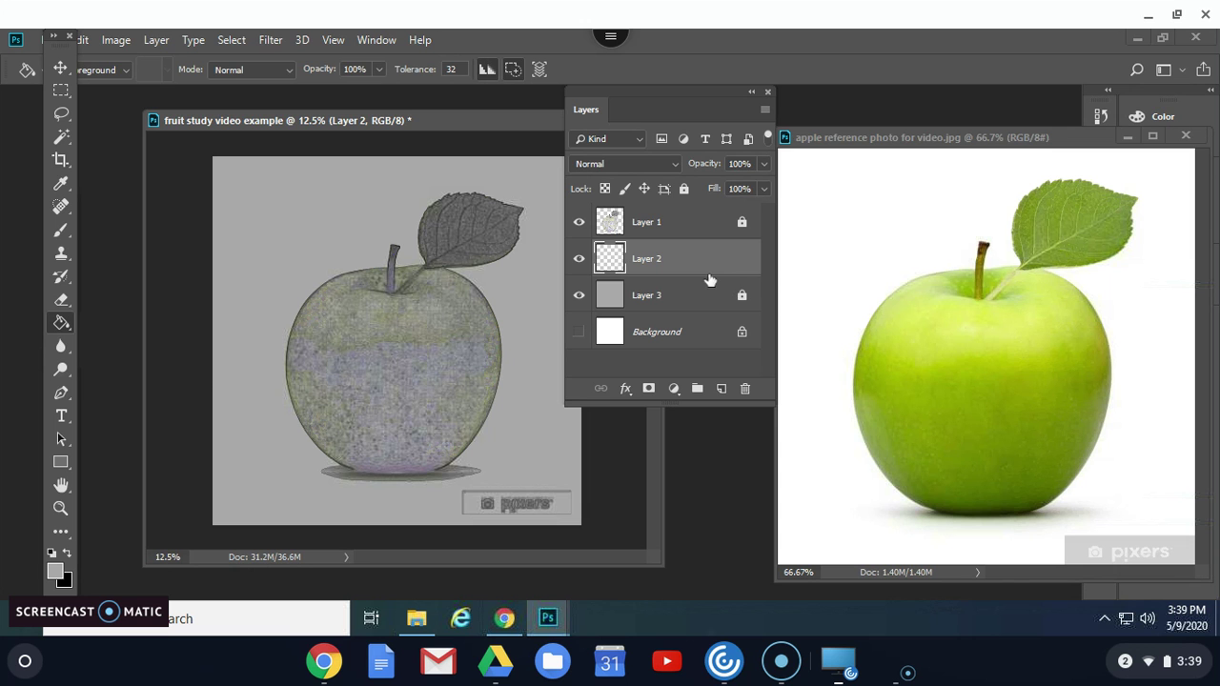
click(504, 619)
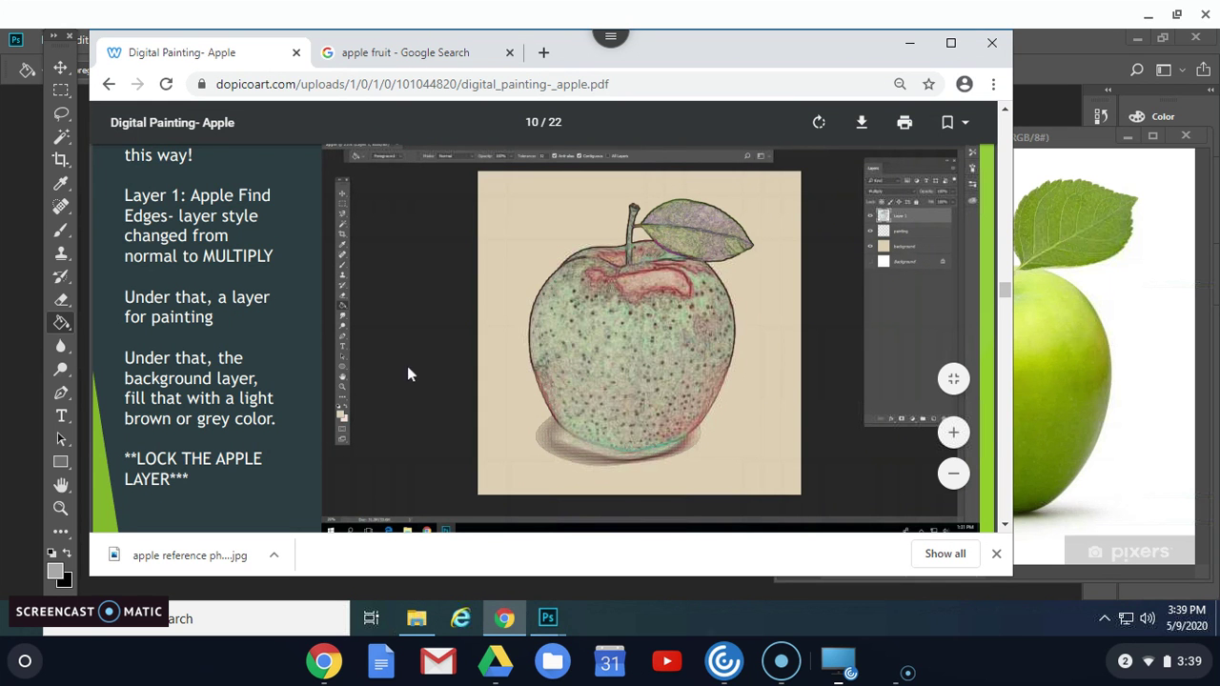
- Scroll the tutorial PDF past pages 10 and 11 to 'Paint in short strokes'
scroll(598, 319, down, 6)
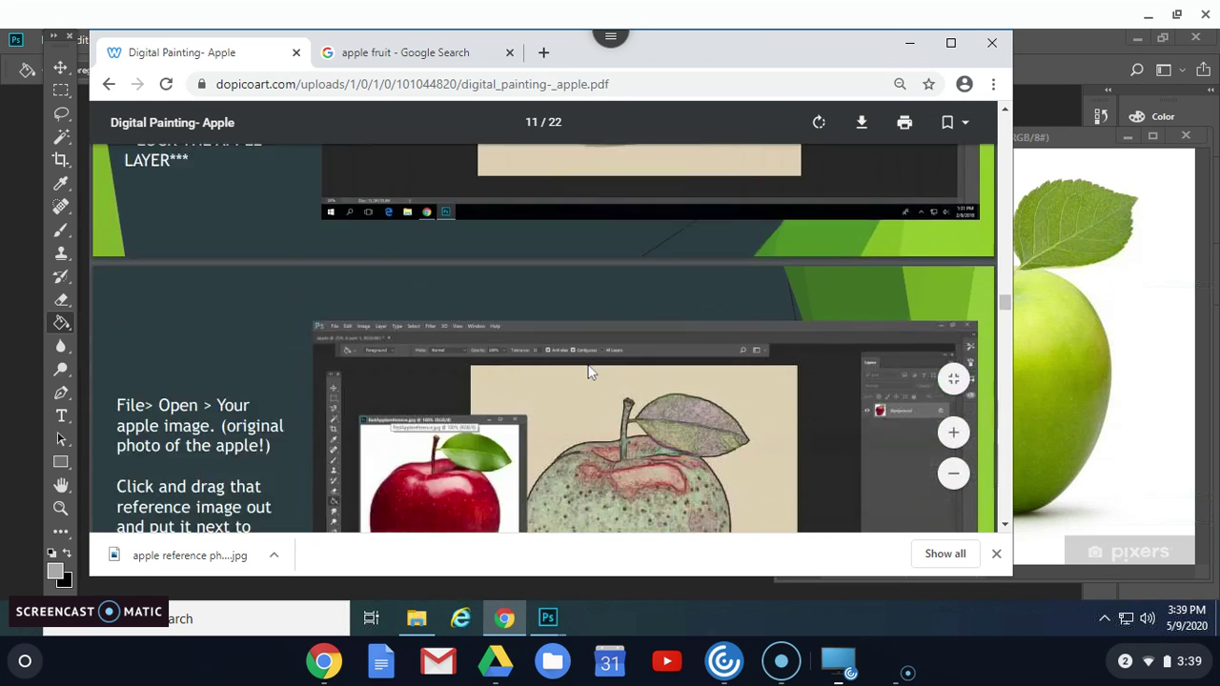
scroll(588, 371, down, 1)
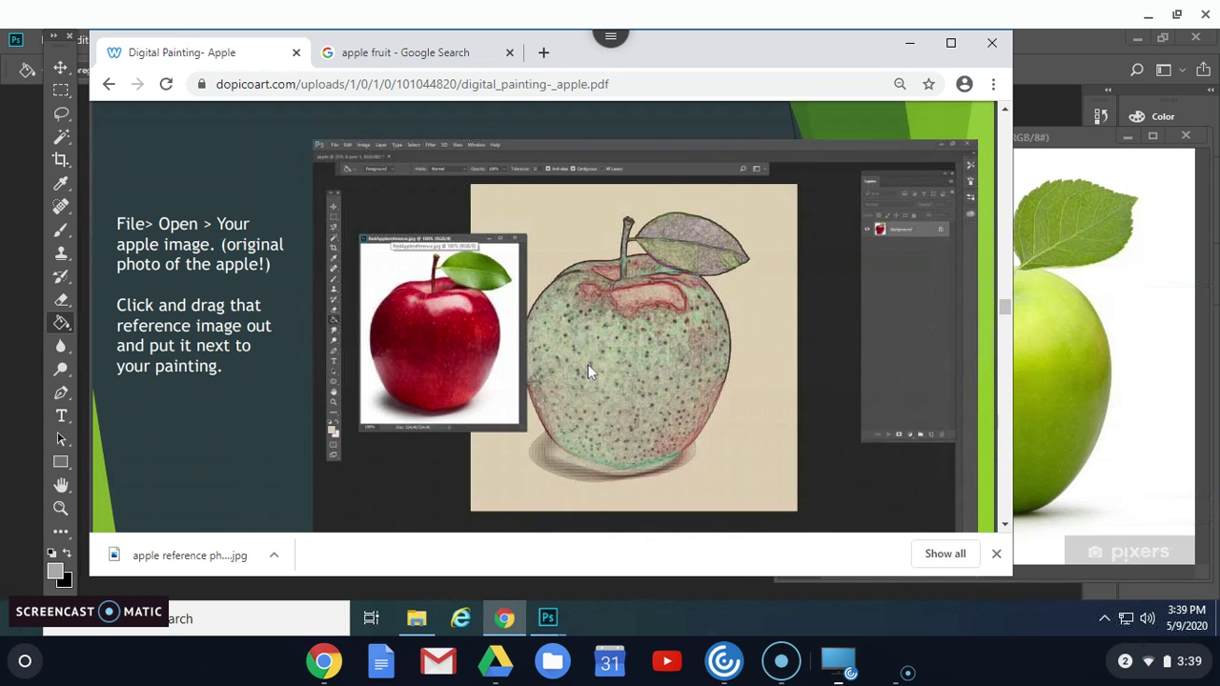
scroll(588, 372, down, 4)
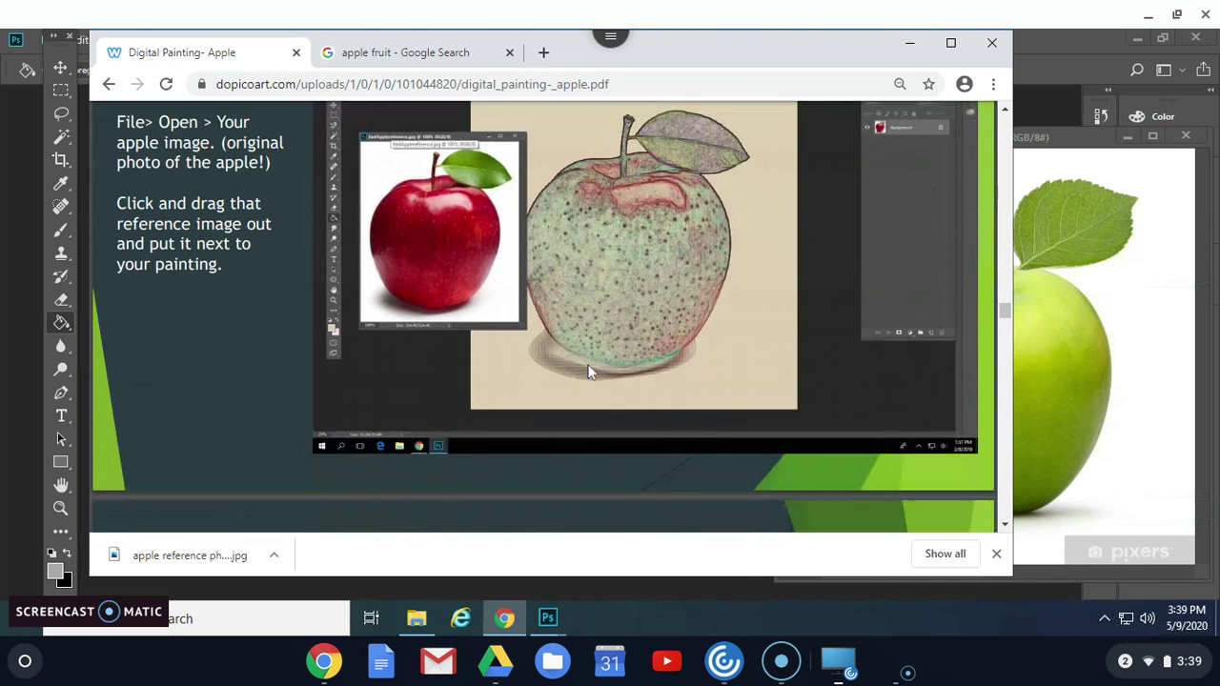
scroll(588, 372, down, 5)
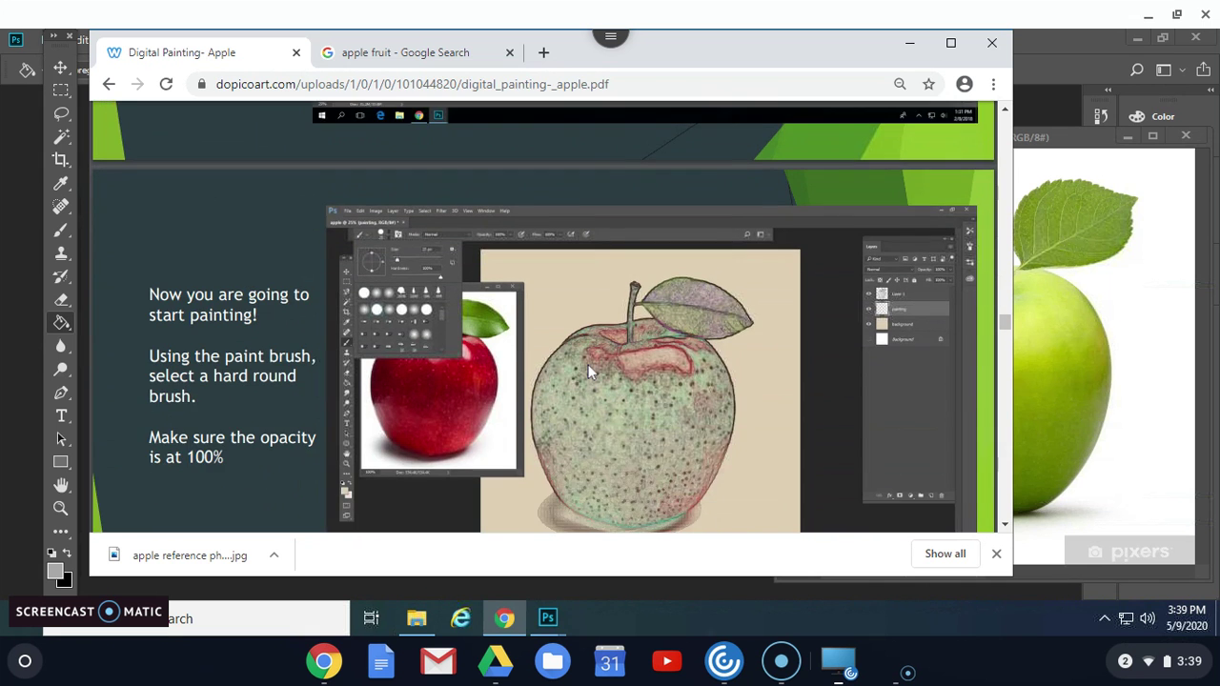
scroll(588, 372, down, 2)
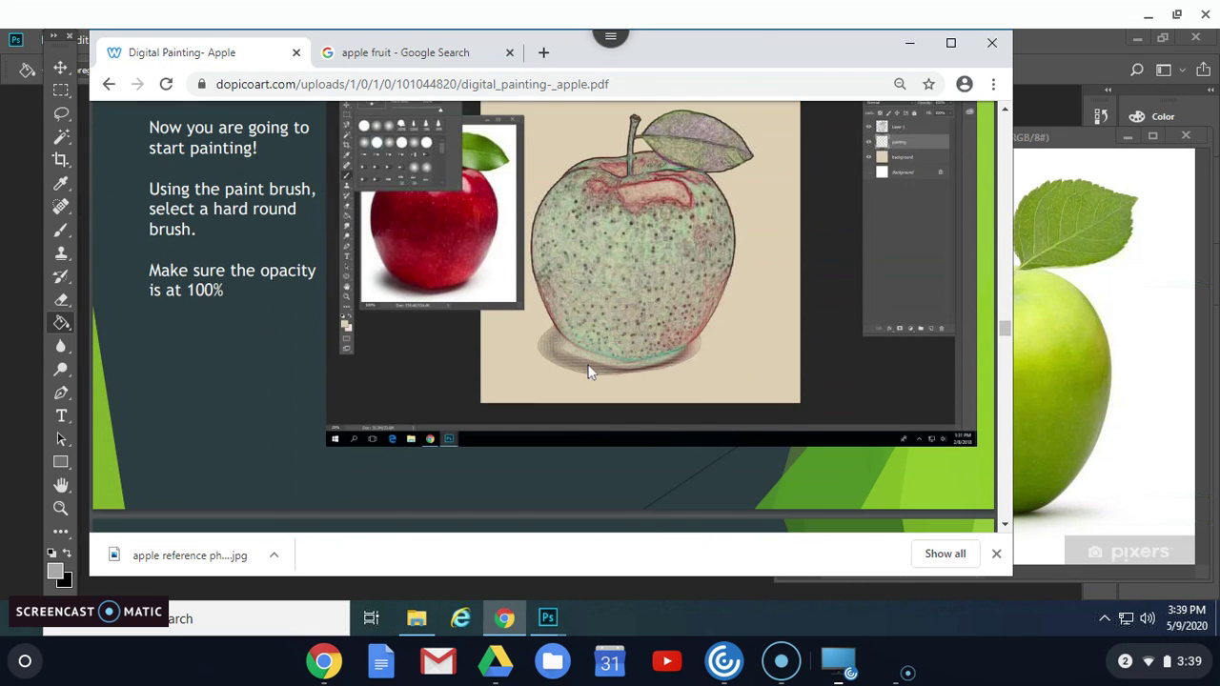
scroll(588, 371, down, 9)
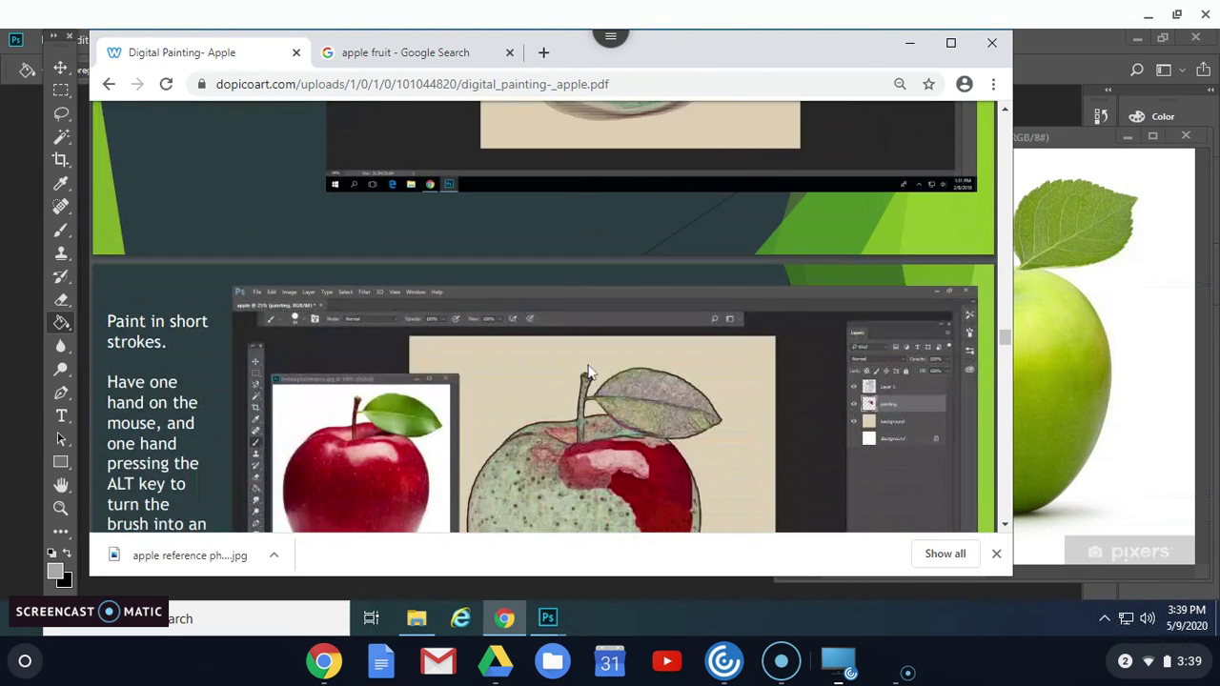
scroll(588, 372, down, 2)
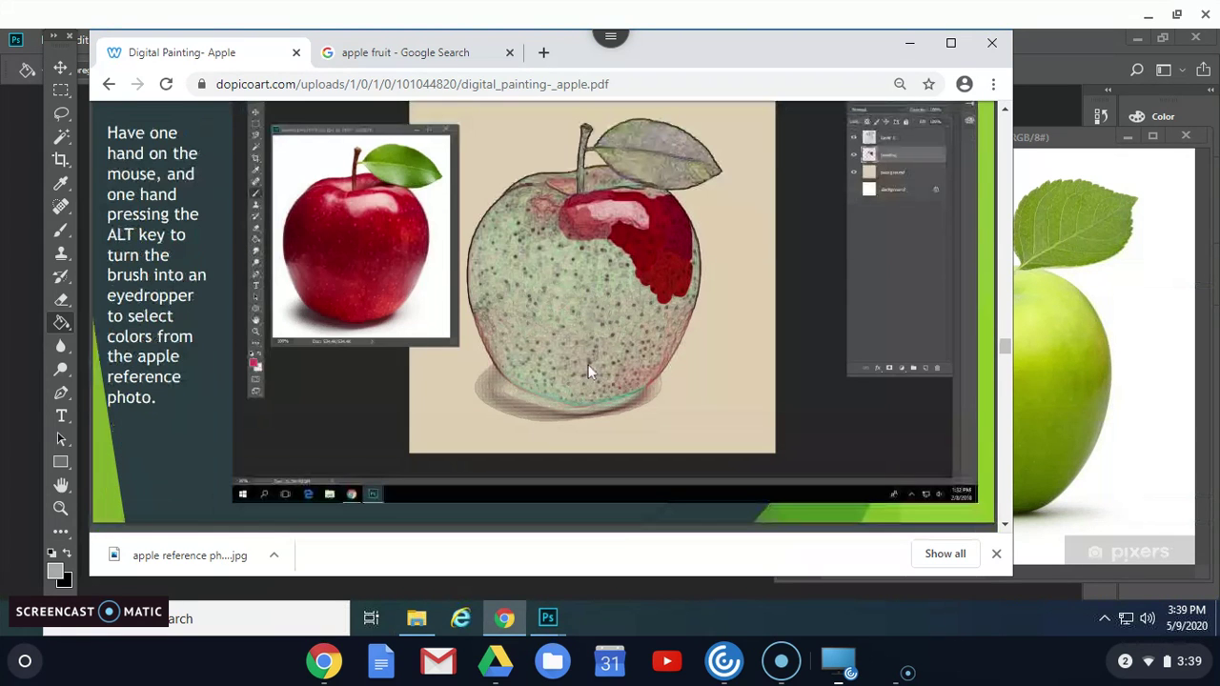